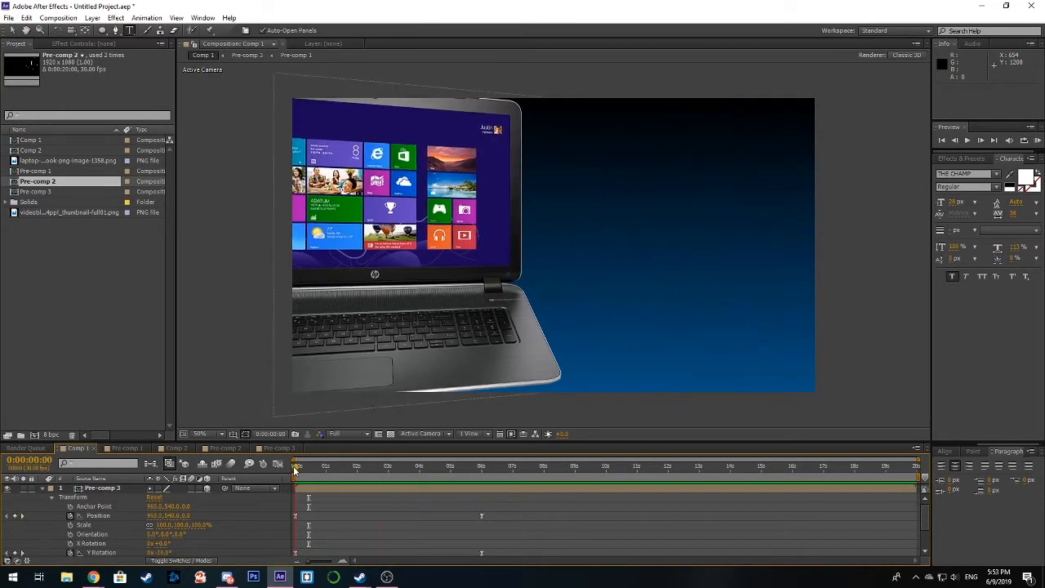
Step: Play a RAM preview of the finished laptop infographic composition and stop it
click(1039, 141)
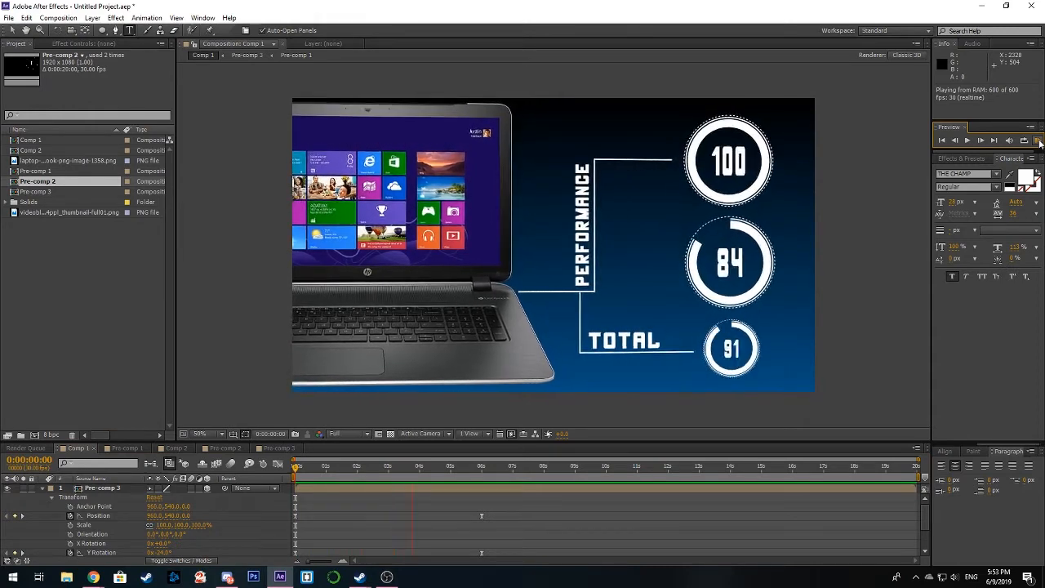
click(1038, 142)
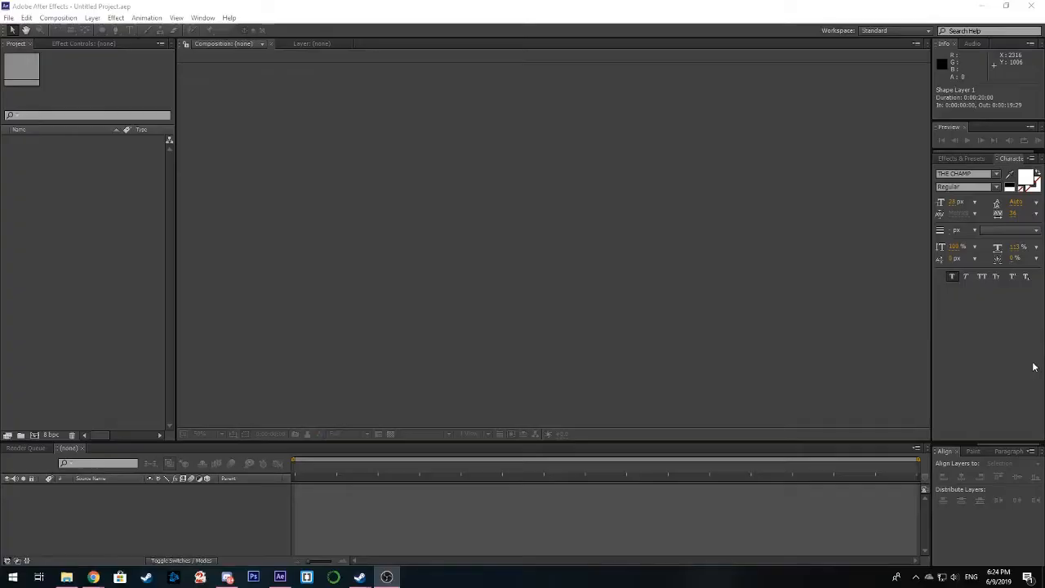
Step: Create a new 1920 x 1080 composition named Comp 1 at 30 fps with a 20-second duration
click(385, 197)
click(58, 18)
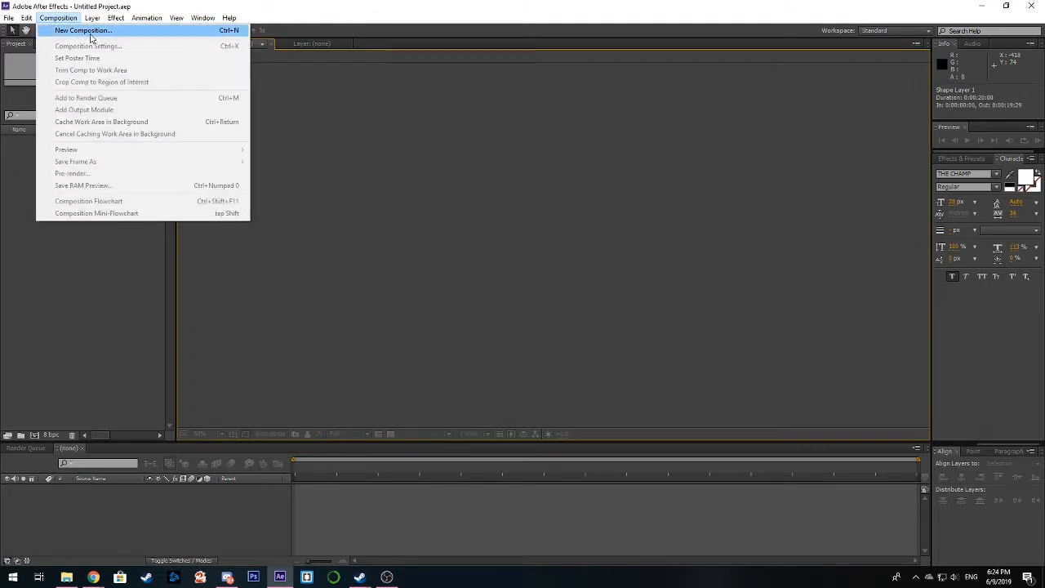
click(86, 30)
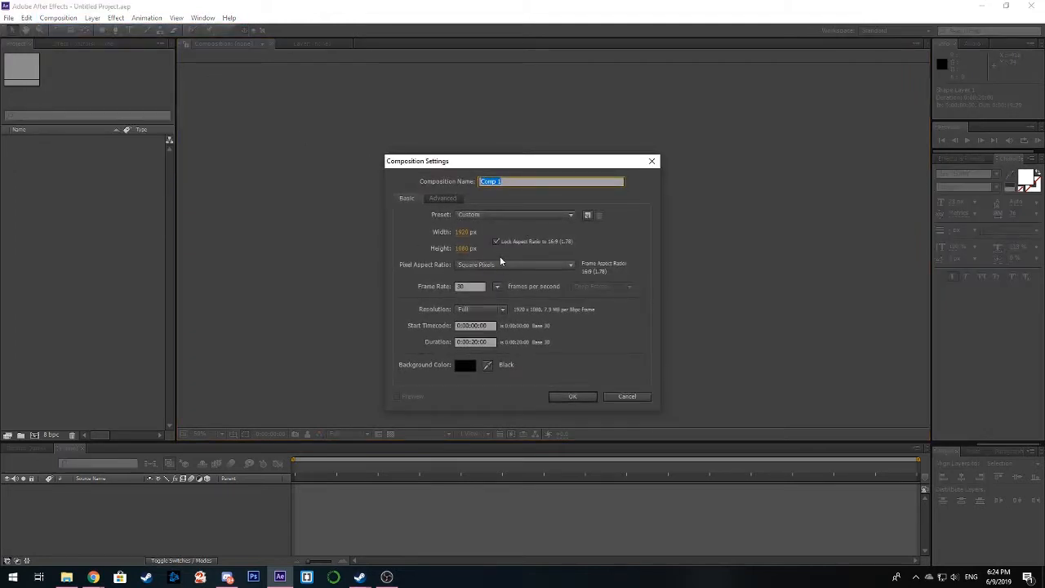
click(572, 397)
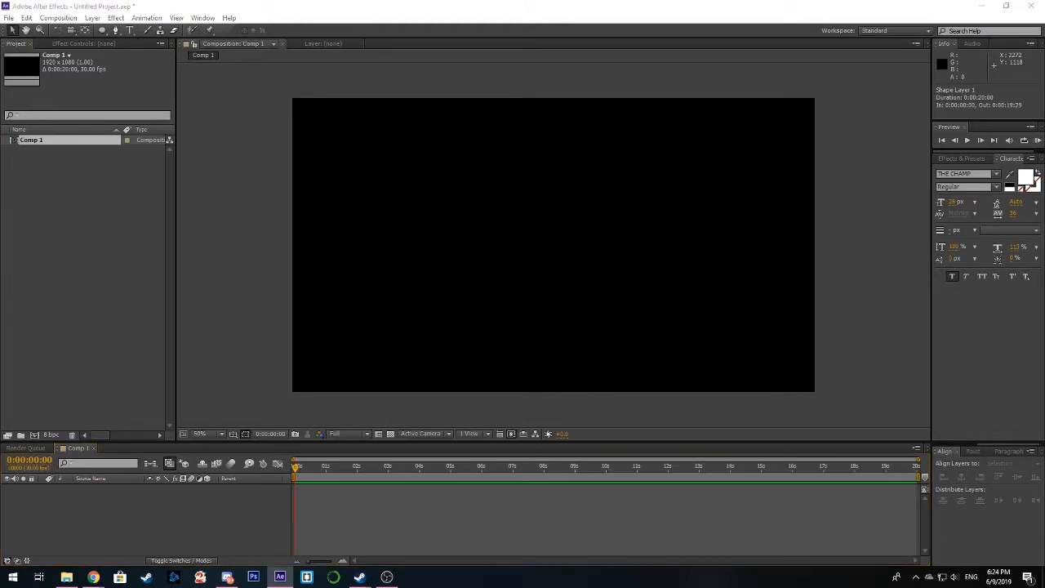
Step: Import the laptop and blue gradient background PNG files, and add the background image to Comp 1
drag(1044, 384, 55, 254)
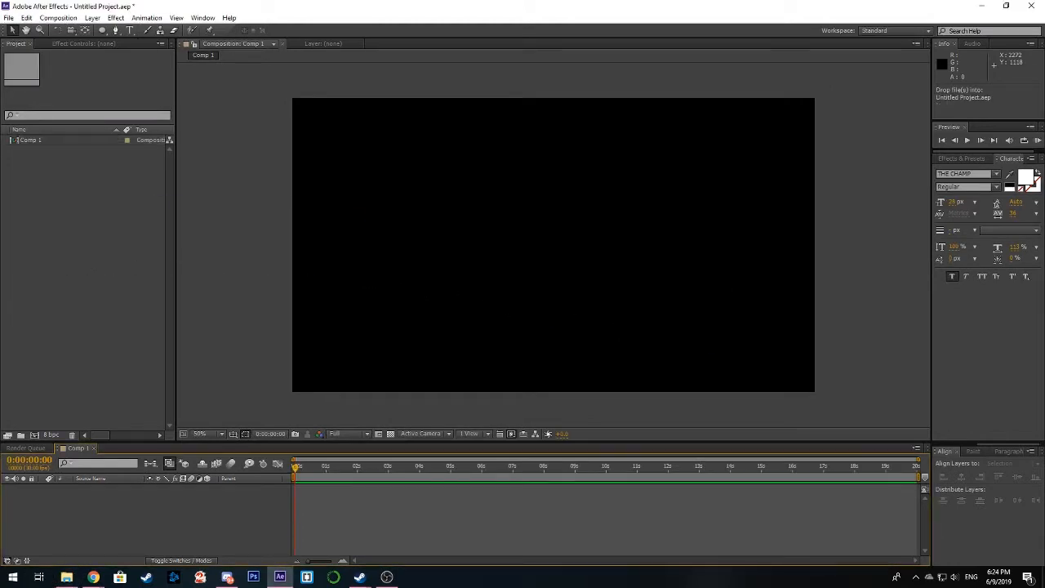
drag(1044, 352, 75, 223)
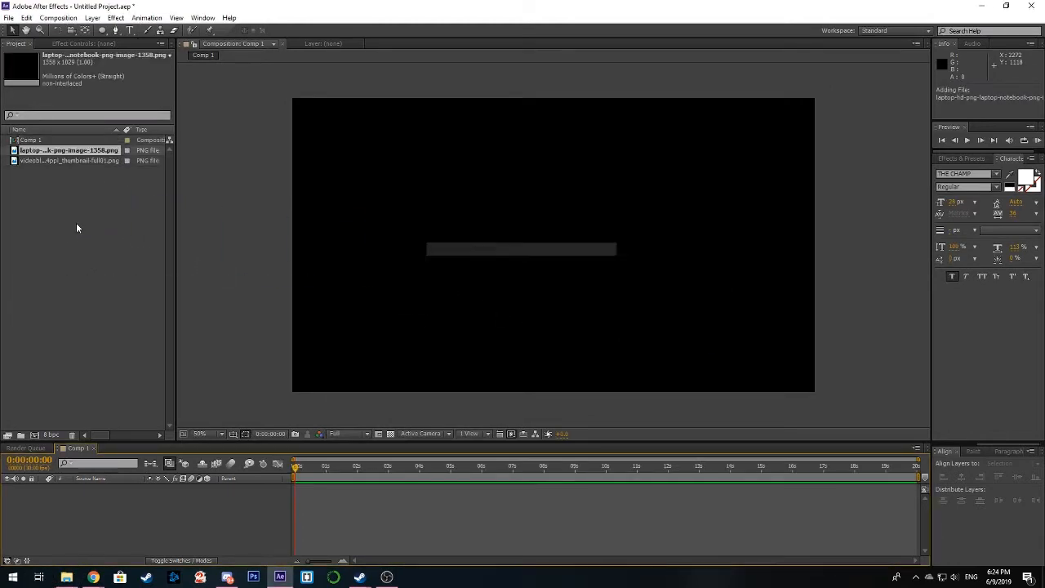
click(63, 160)
drag(63, 160, 280, 502)
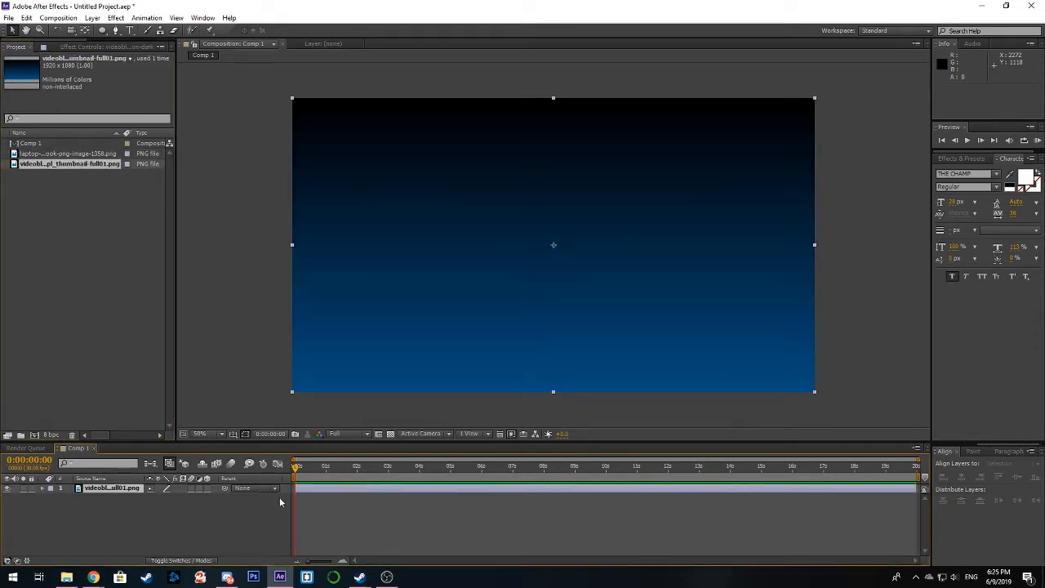
click(257, 346)
click(73, 156)
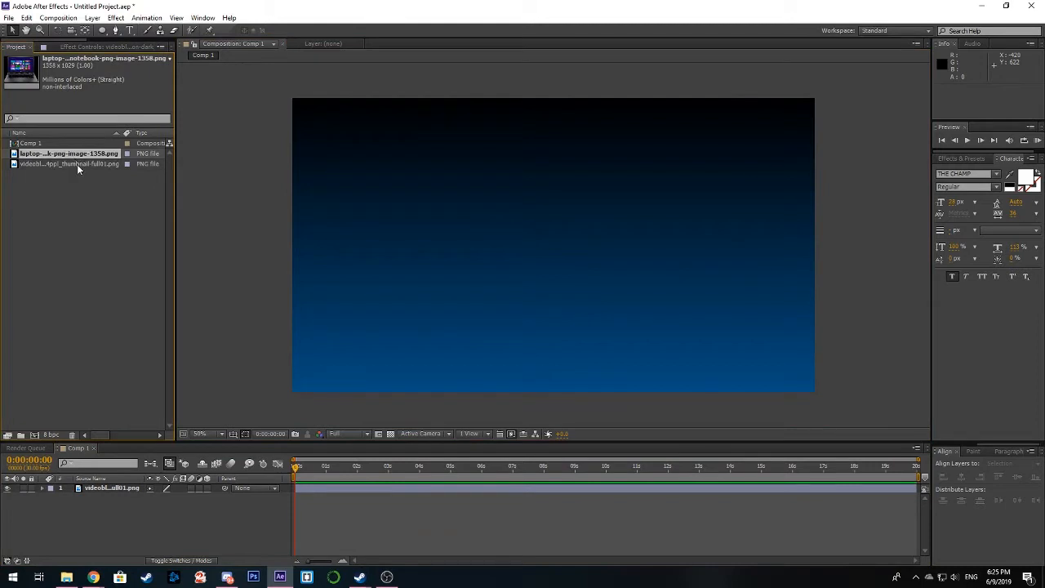
click(433, 233)
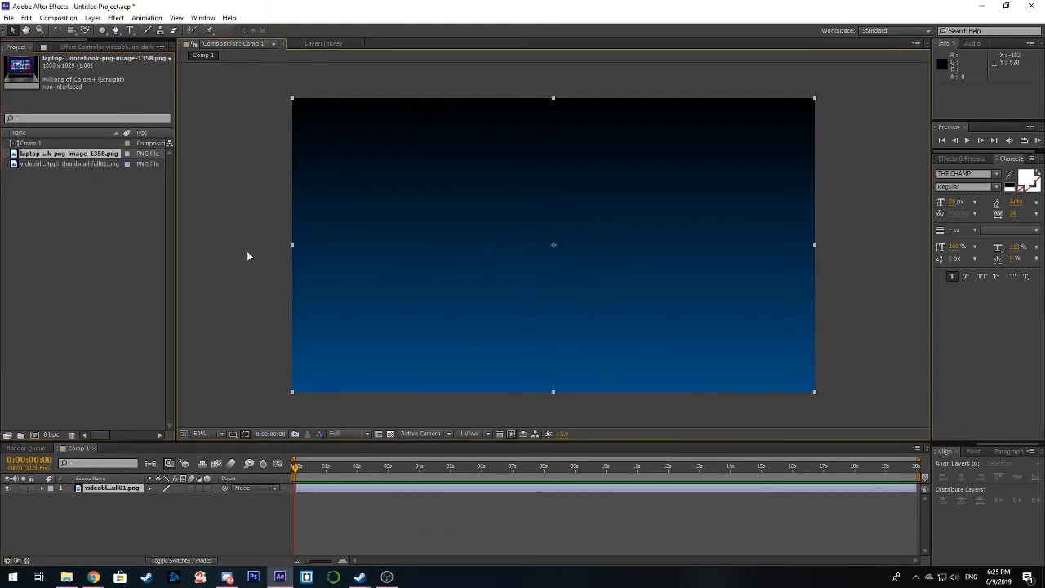
click(248, 254)
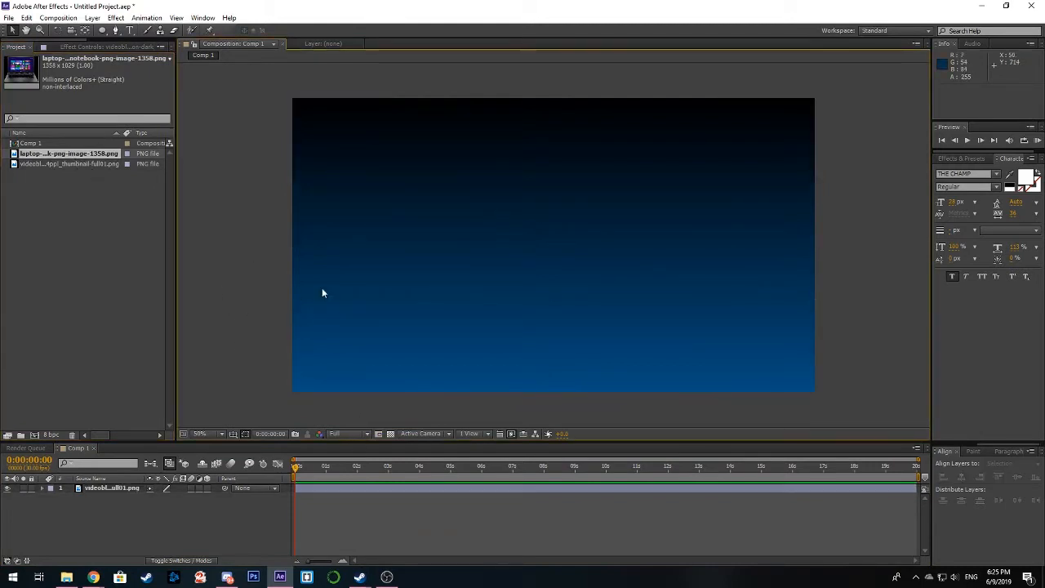
Step: Add a text layer reading 0 and scale it up to about 1303% by 1455%
right_click(280, 218)
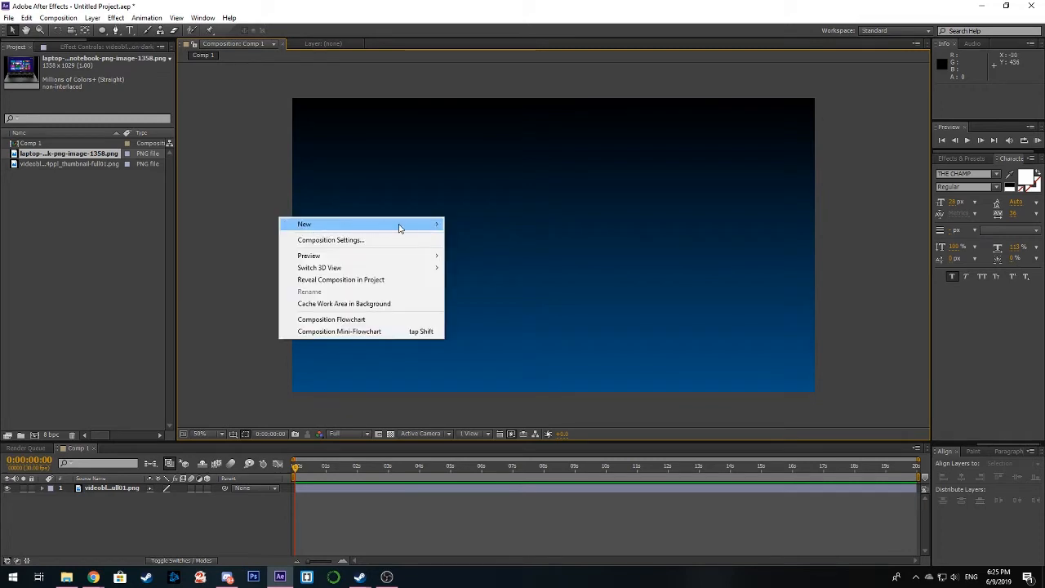
mouse_move(401, 226)
click(467, 240)
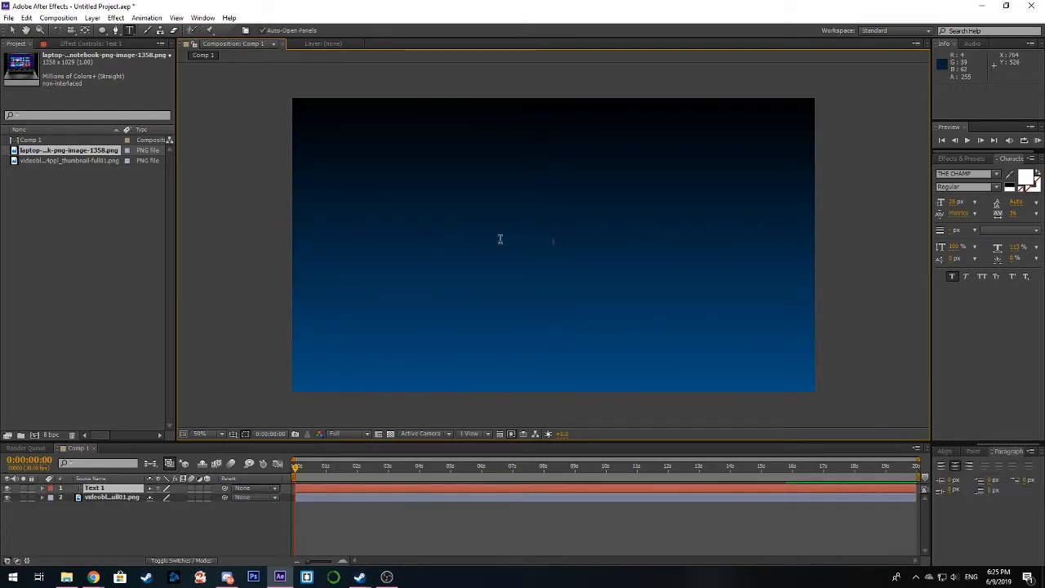
click(13, 30)
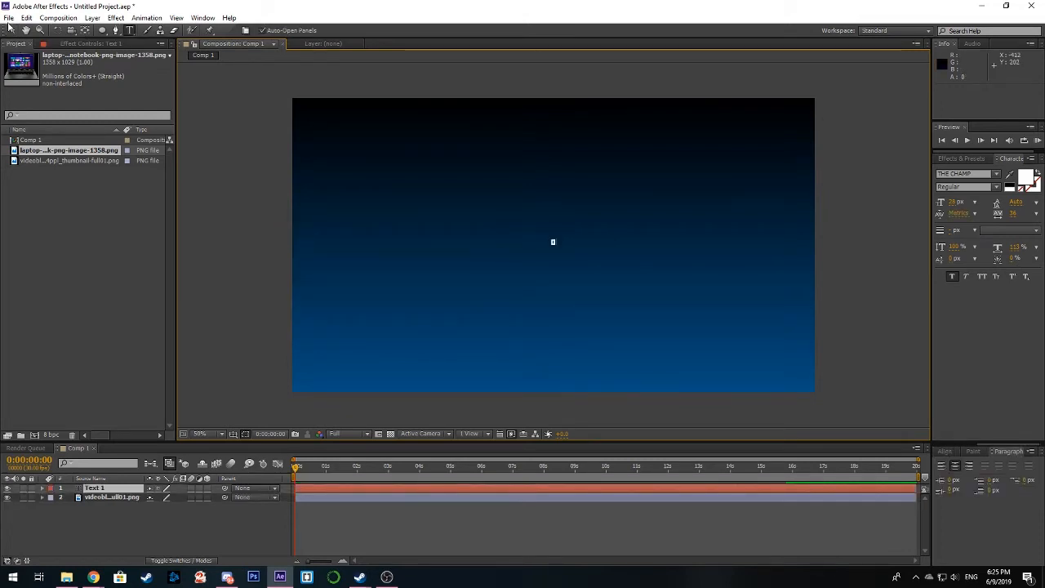
key(Caps_Lock)
mouse_move(555, 242)
mouse_down()
mouse_move(574, 226)
mouse_move(597, 161)
mouse_move(579, 178)
mouse_move(555, 252)
mouse_move(560, 241)
mouse_up()
key(Caps_Lock)
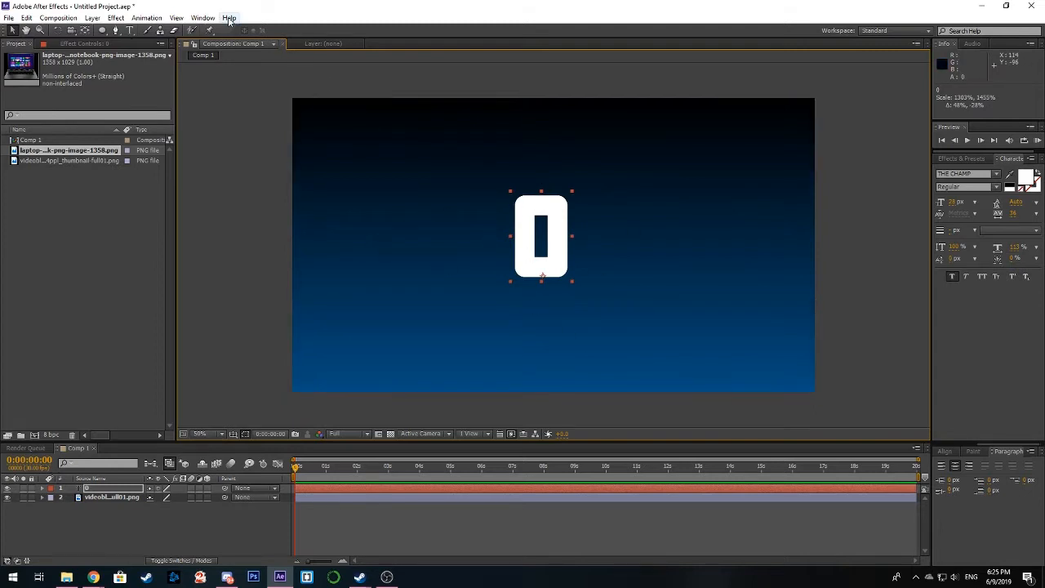
Step: Centre the 0 text layer horizontally and vertically in the composition with Align
click(202, 17)
click(232, 57)
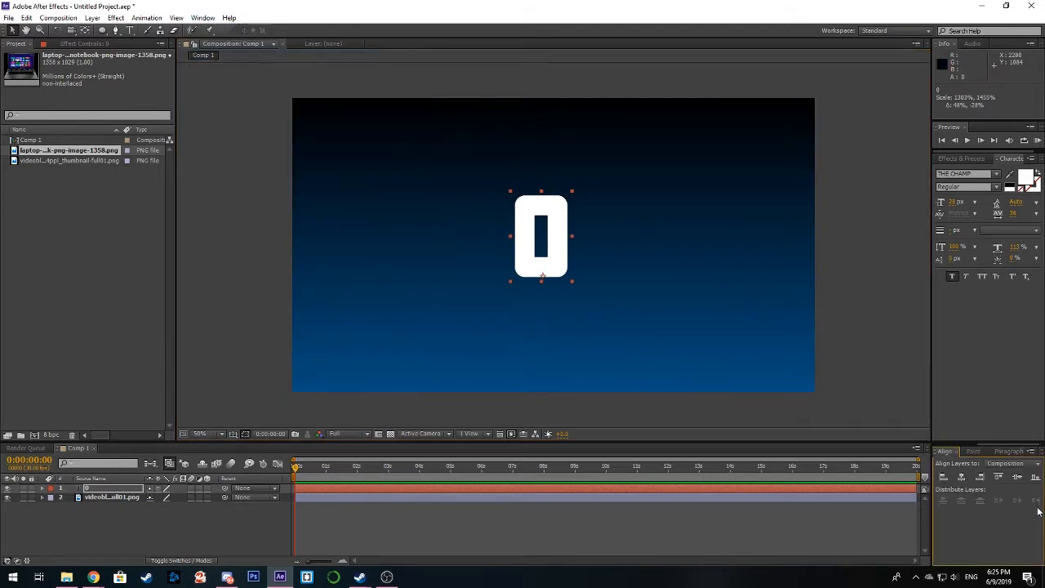
click(963, 480)
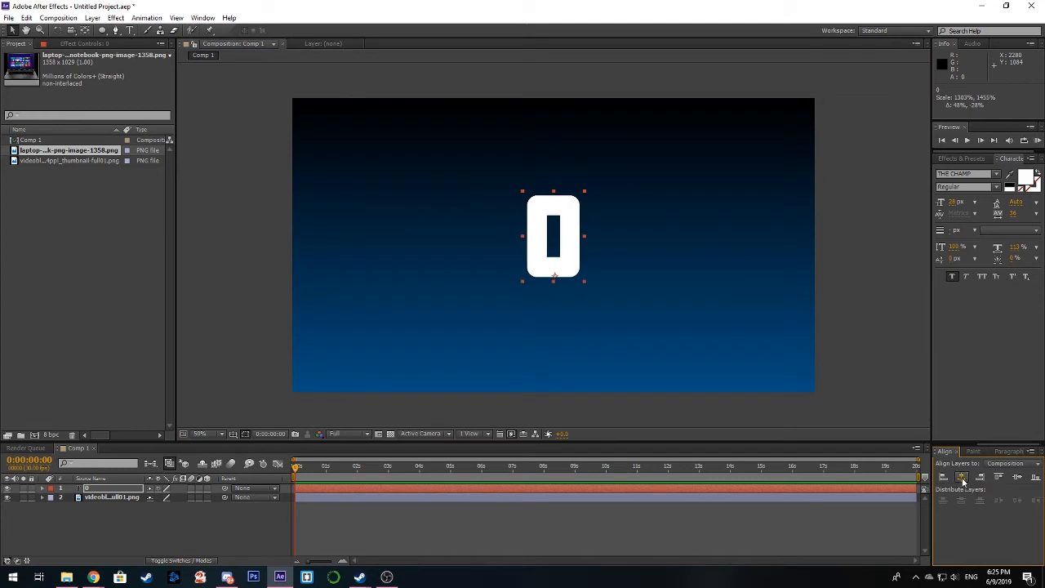
click(1017, 481)
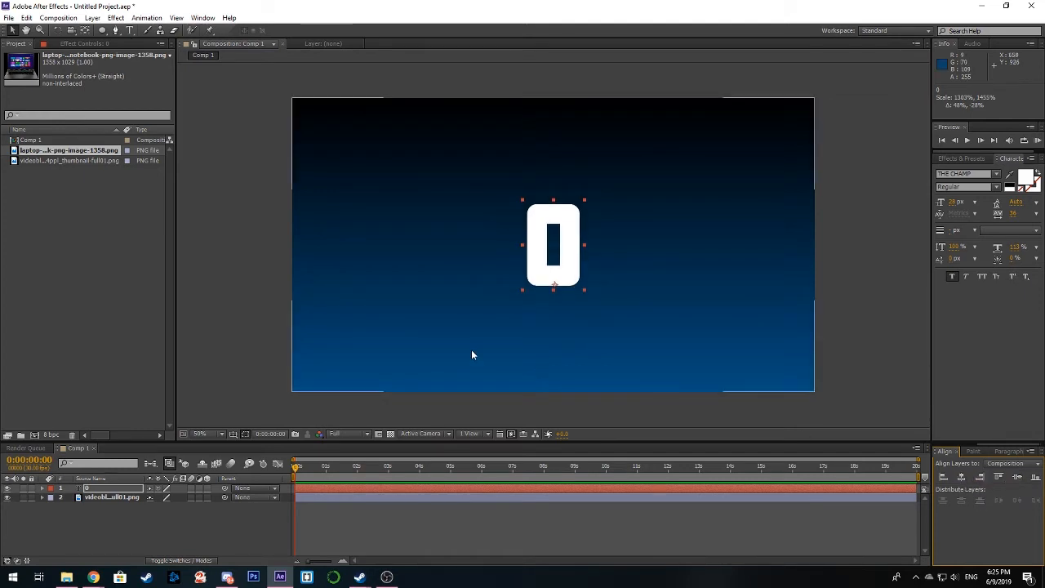
click(249, 350)
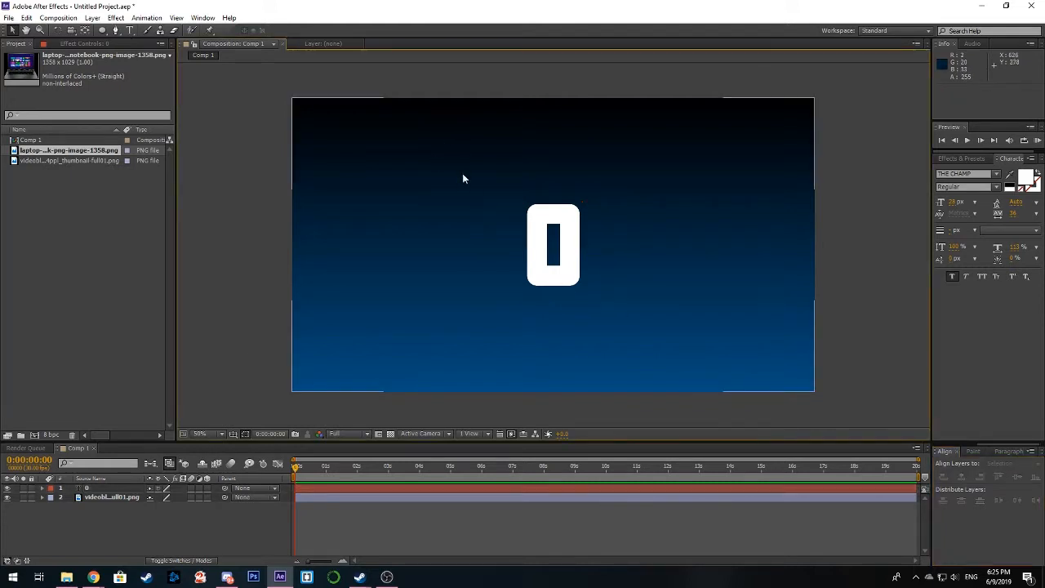
Step: Set up the Ellipse tool with no fill and a solid colour stroke at 100% opacity
click(102, 31)
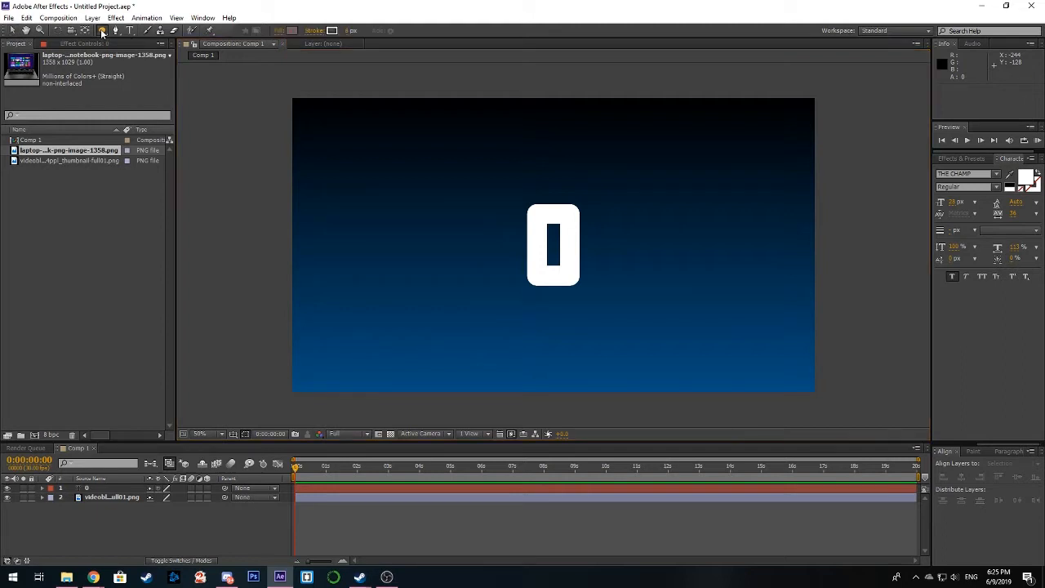
click(279, 33)
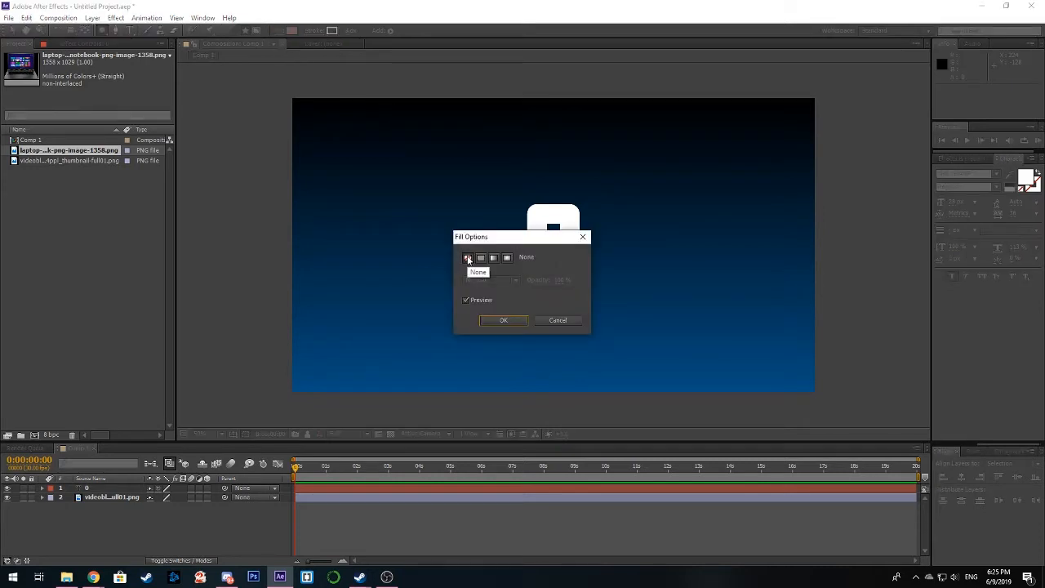
click(503, 320)
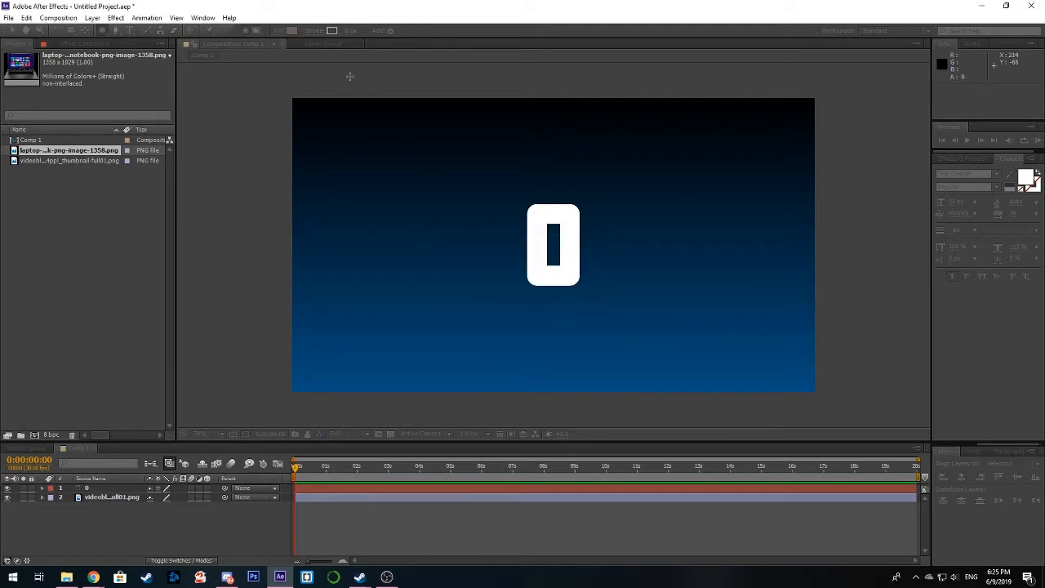
click(313, 31)
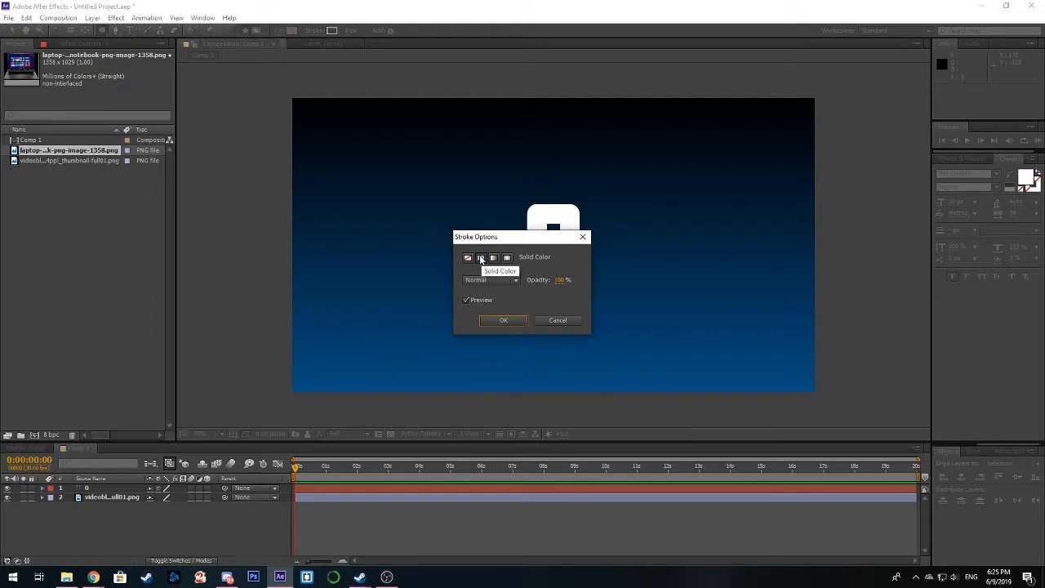
click(504, 321)
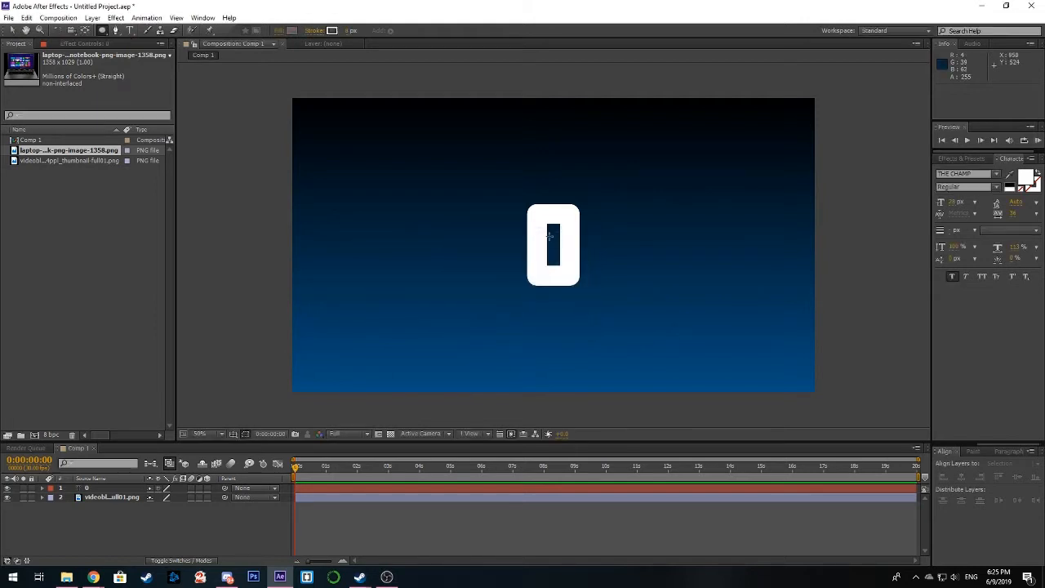
Step: Draw a circle outline from the composition's centre outward so that it surrounds the 0, undoing any misplaced attempt
mouse_move(474, 158)
mouse_down()
mouse_move(629, 325)
mouse_move(708, 352)
mouse_move(711, 363)
mouse_move(656, 341)
mouse_move(671, 345)
mouse_move(544, 245)
mouse_move(566, 246)
mouse_move(579, 263)
mouse_up()
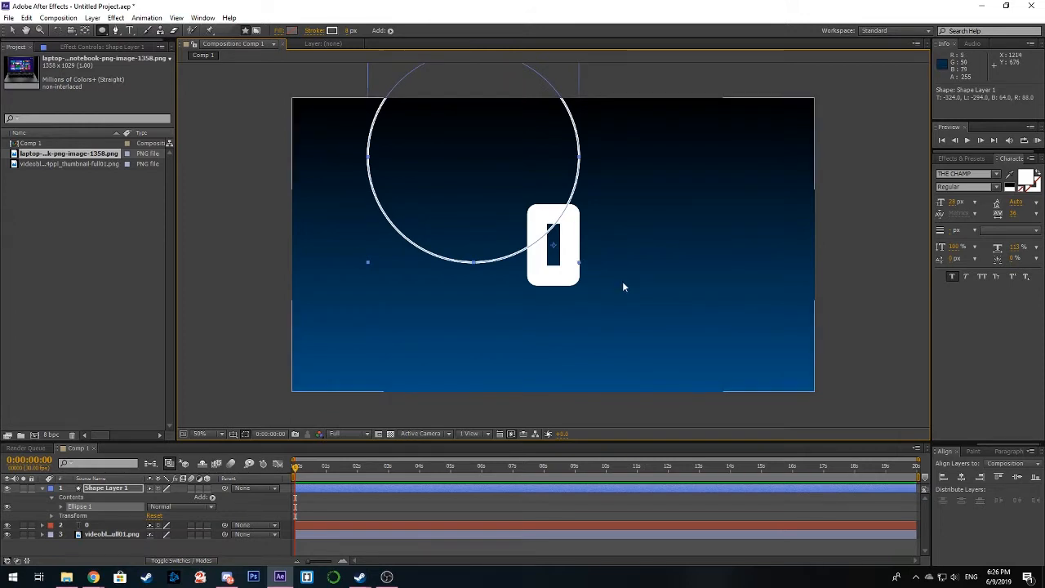
key(ctrl+z)
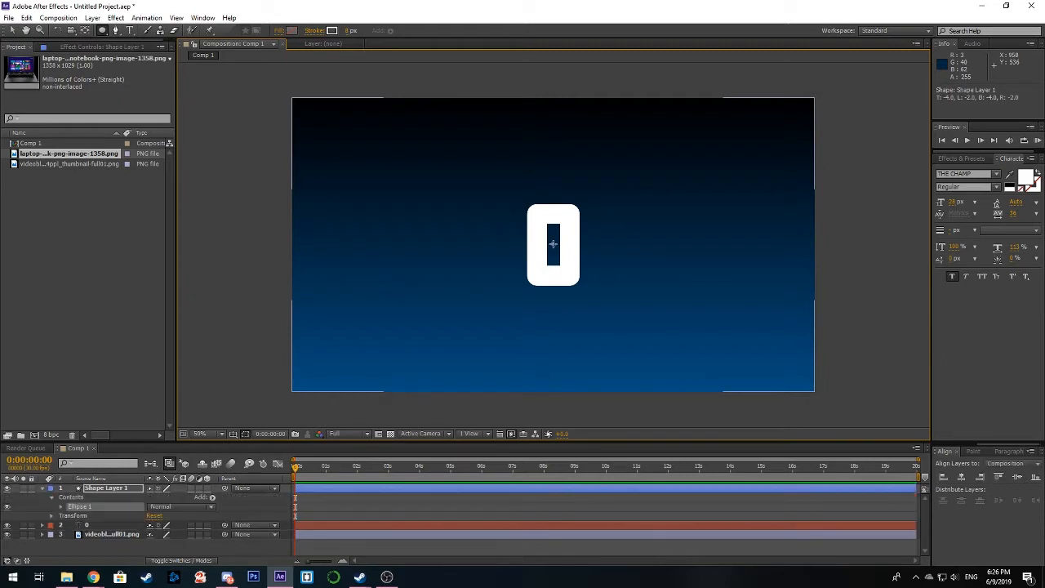
click(552, 243)
mouse_move(553, 243)
mouse_down()
mouse_move(635, 335)
mouse_move(623, 343)
mouse_move(610, 328)
mouse_up()
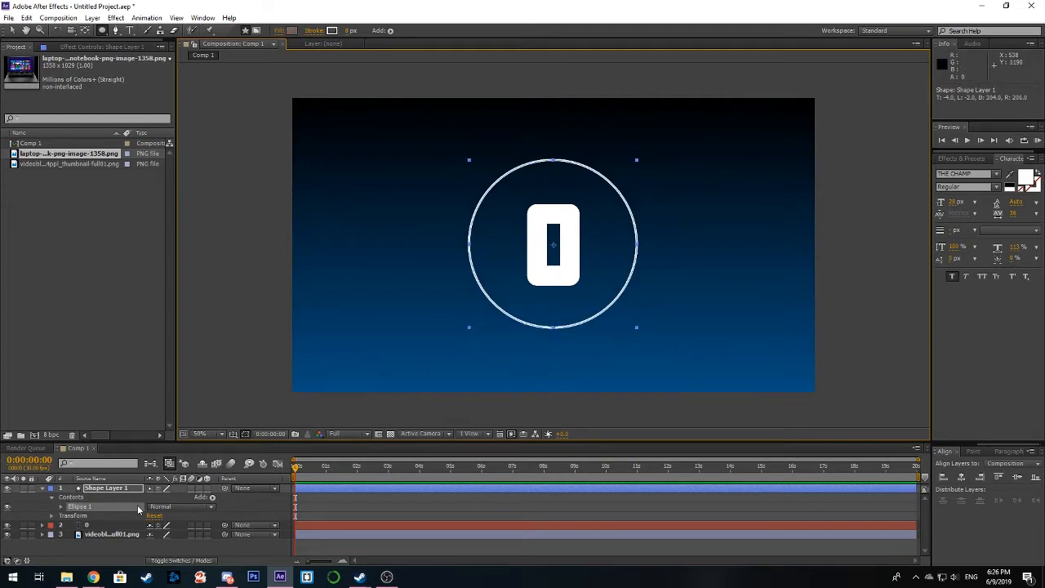
Step: Add Trim Paths to the circle's Ellipse 1 group and try varying its End value, leaving it at 100%
click(212, 498)
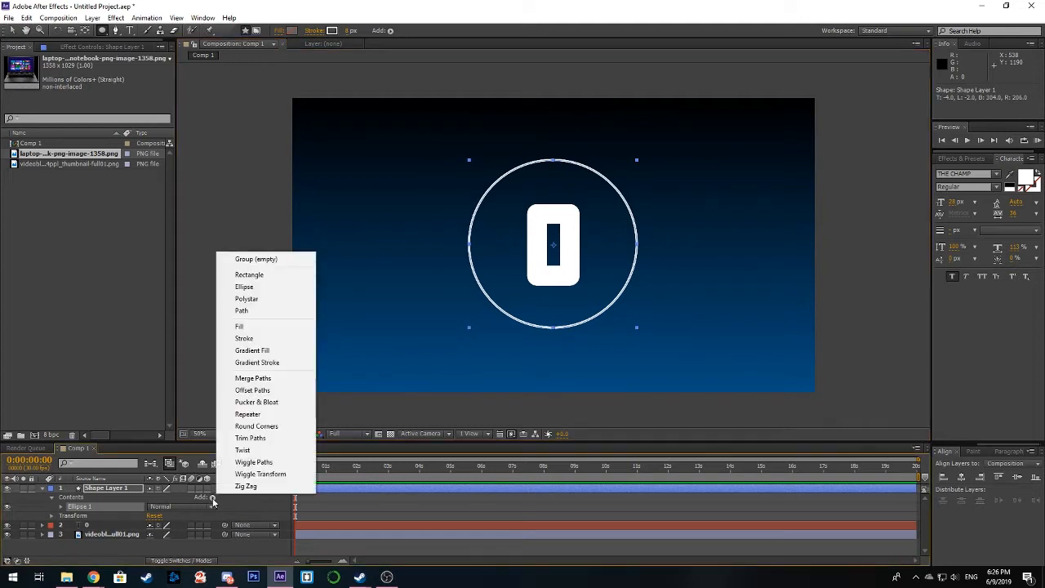
click(266, 441)
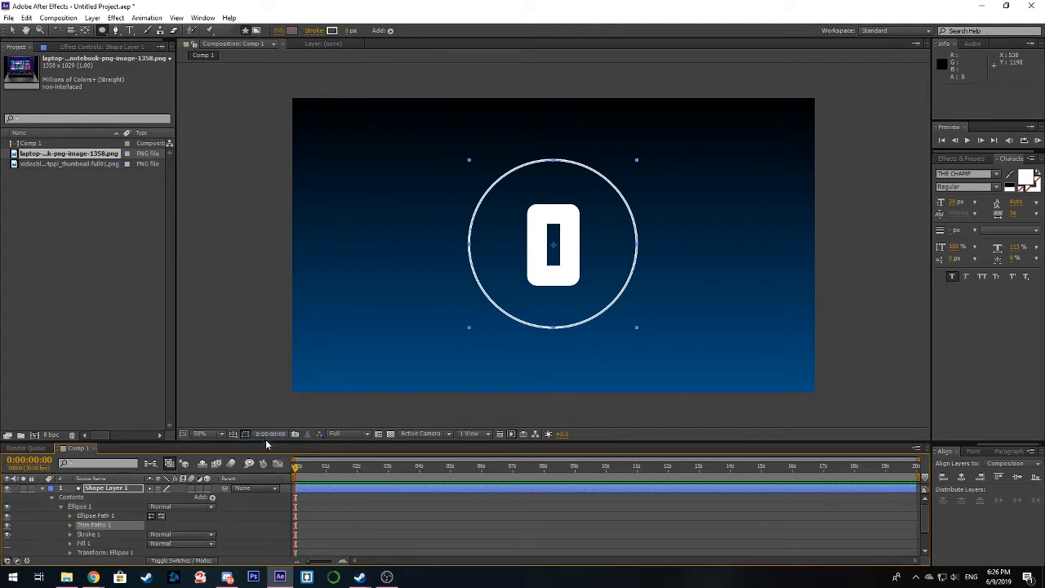
click(71, 526)
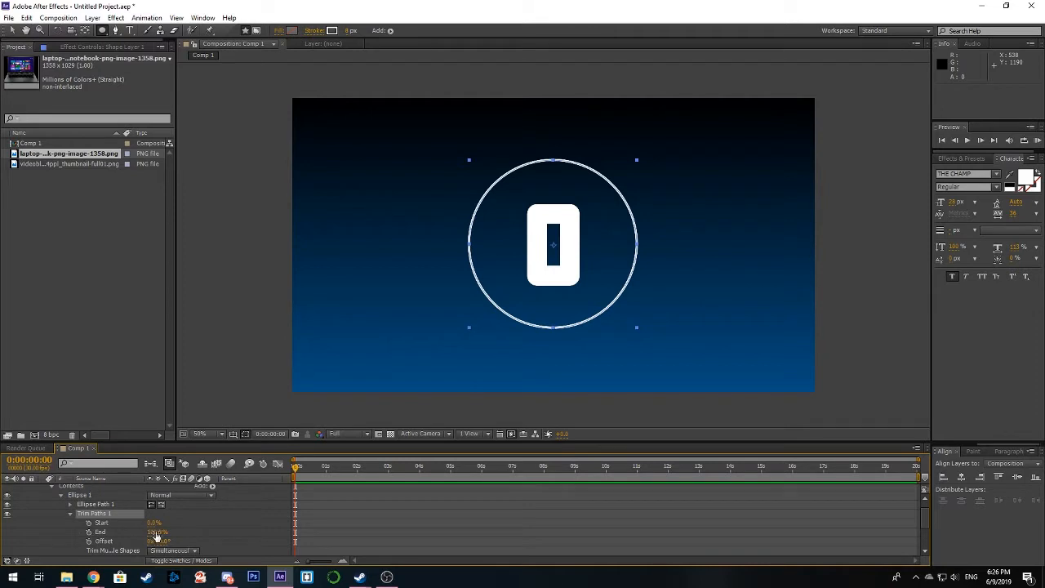
mouse_move(155, 535)
mouse_down()
mouse_move(80, 535)
mouse_move(157, 540)
mouse_up()
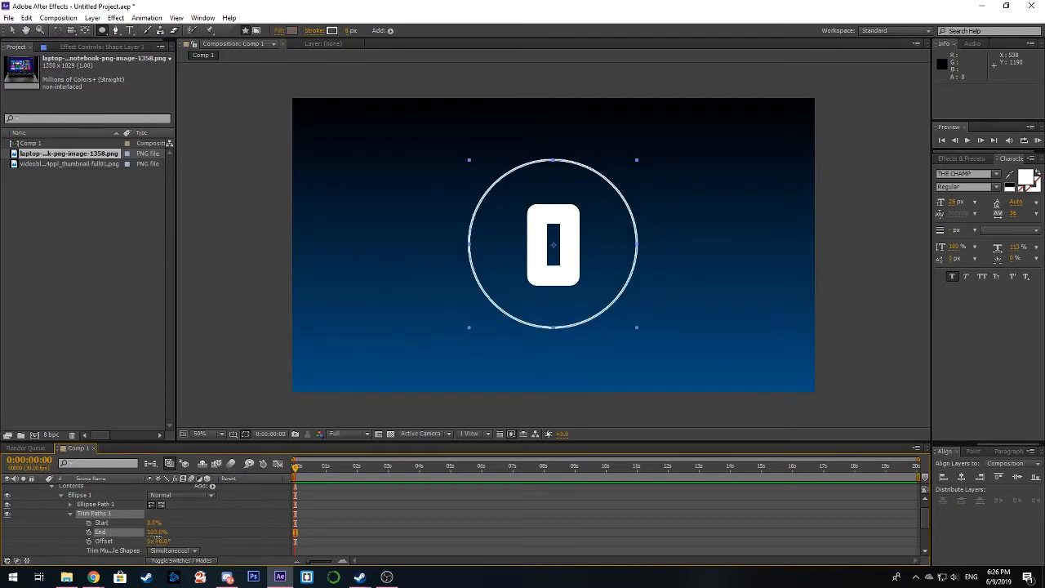
Step: Set the circle's stroke width to 30 px and its Trim Paths End to 0%, and collapse the shape layer
click(348, 31)
text(20)
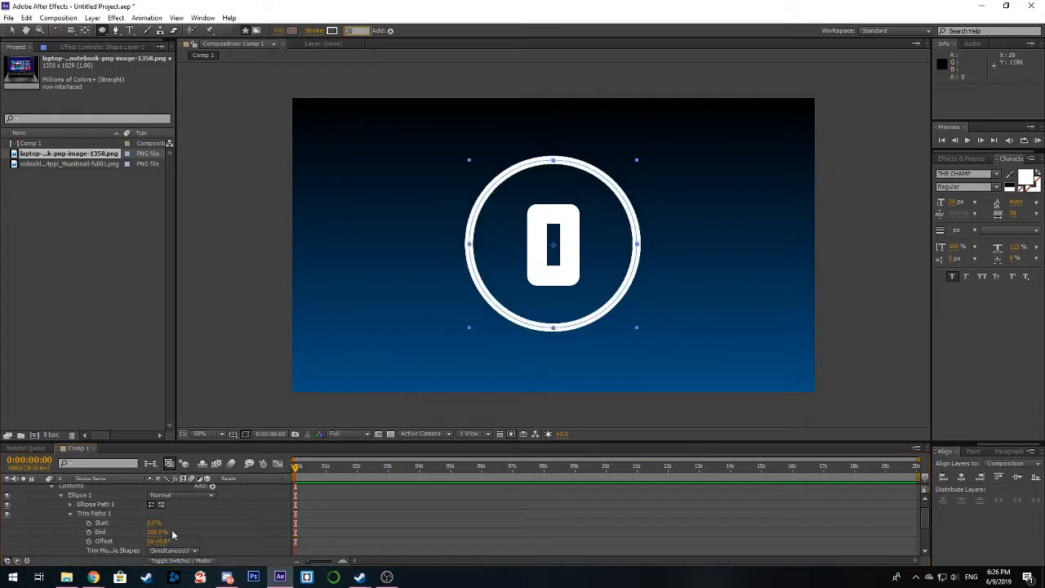
drag(150, 534, 75, 523)
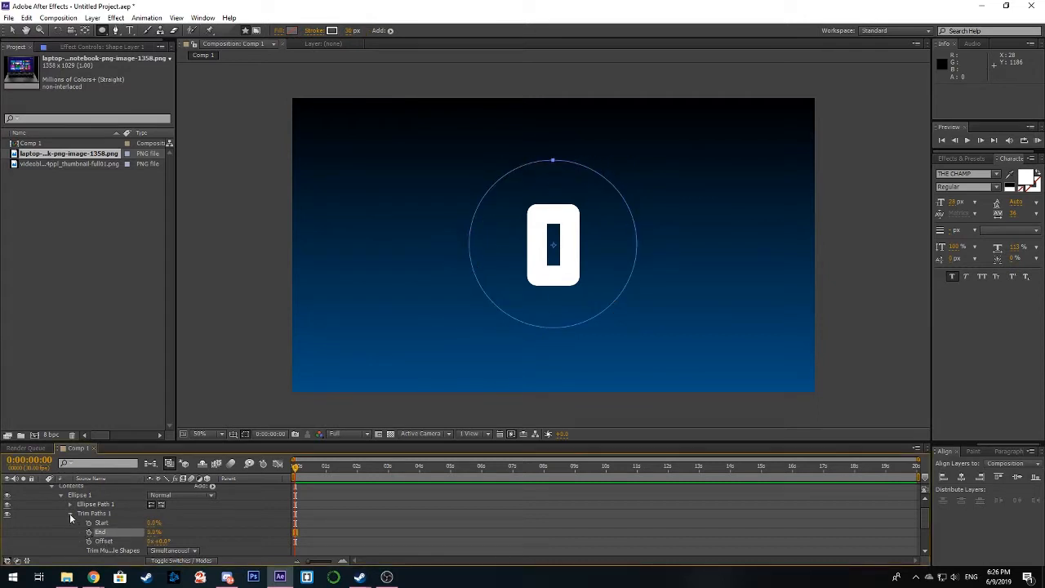
click(70, 512)
scroll(64, 499, up, 1)
click(42, 489)
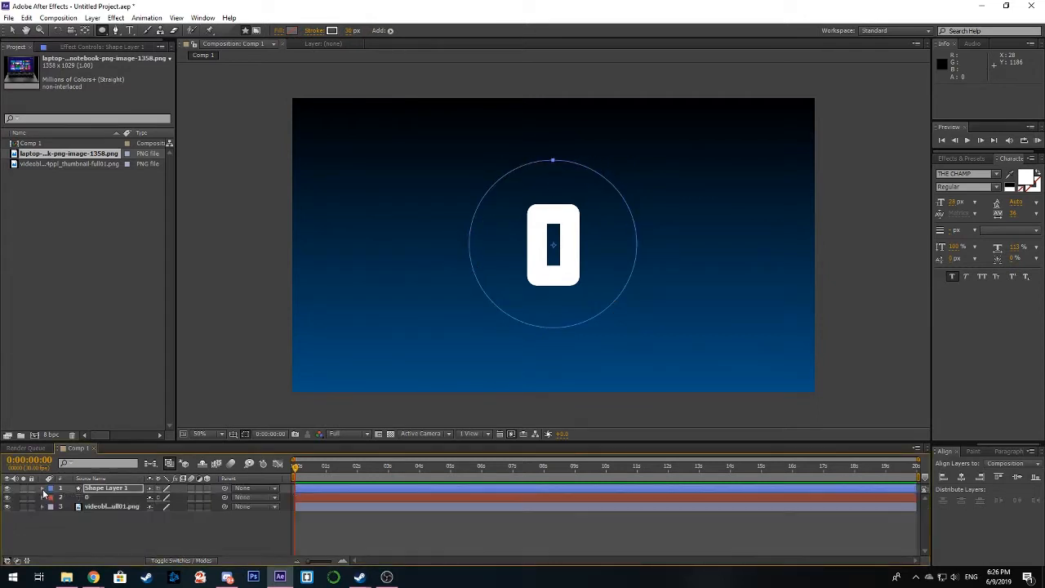
click(118, 535)
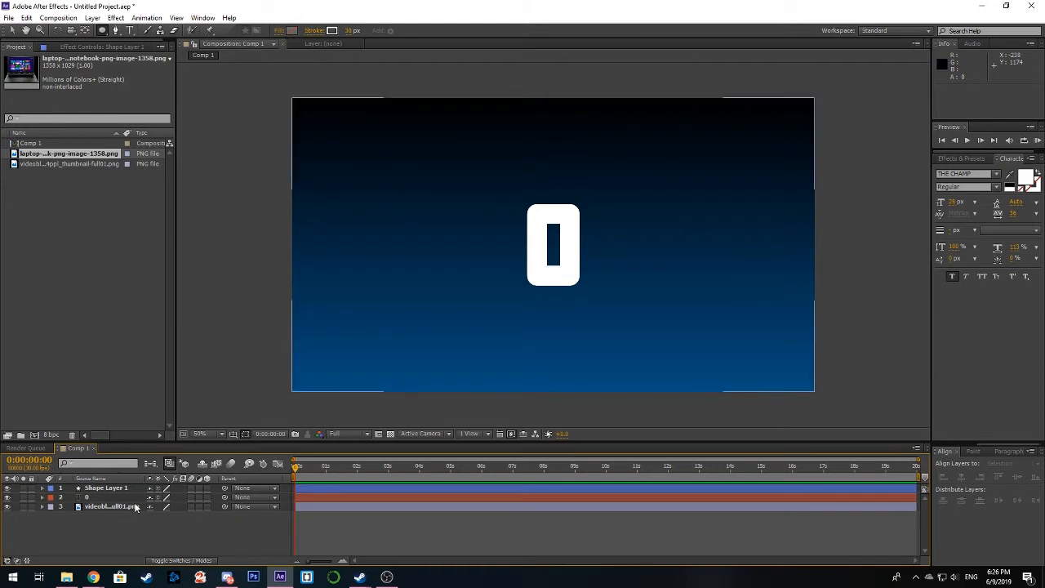
Step: Add a null object to the composition and apply the Slider Control expression effect to it
right_click(123, 544)
mouse_move(259, 425)
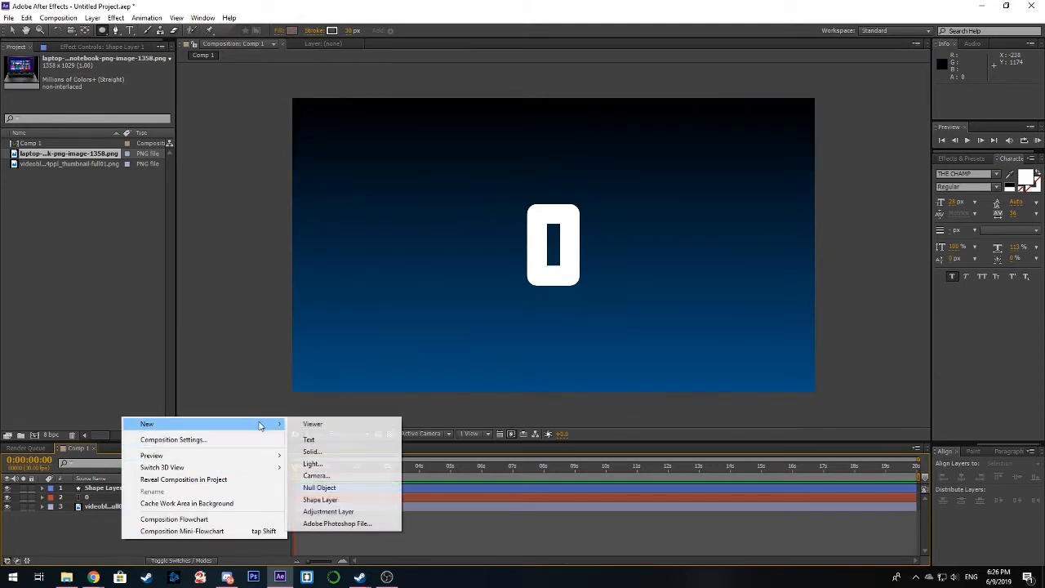
click(327, 488)
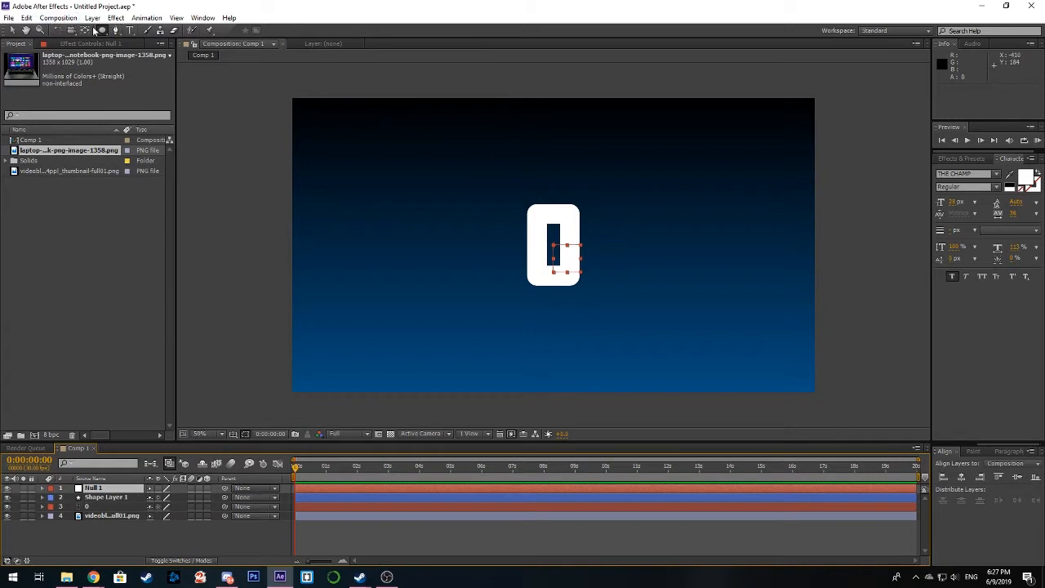
click(117, 18)
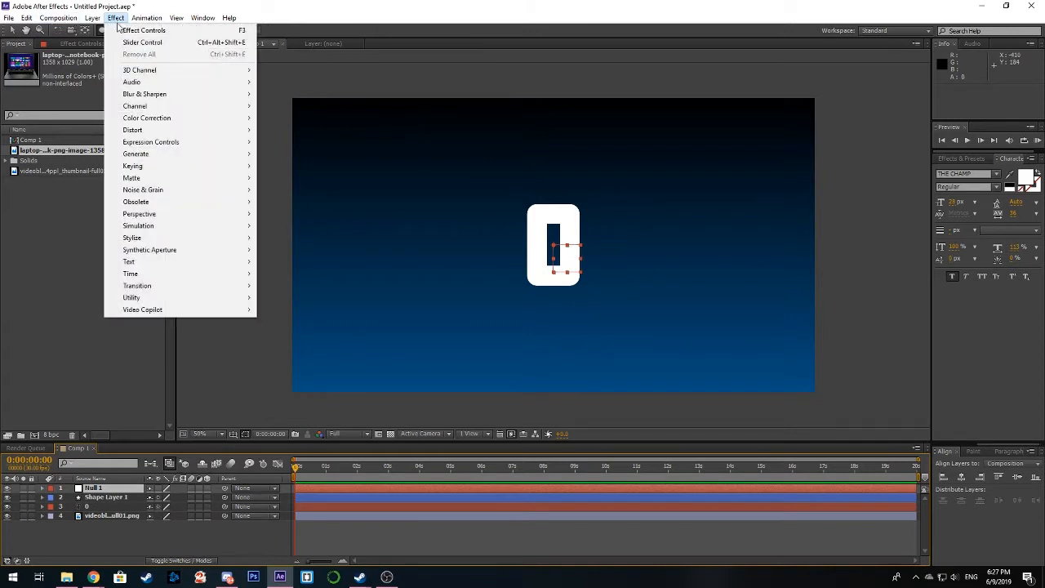
mouse_move(218, 145)
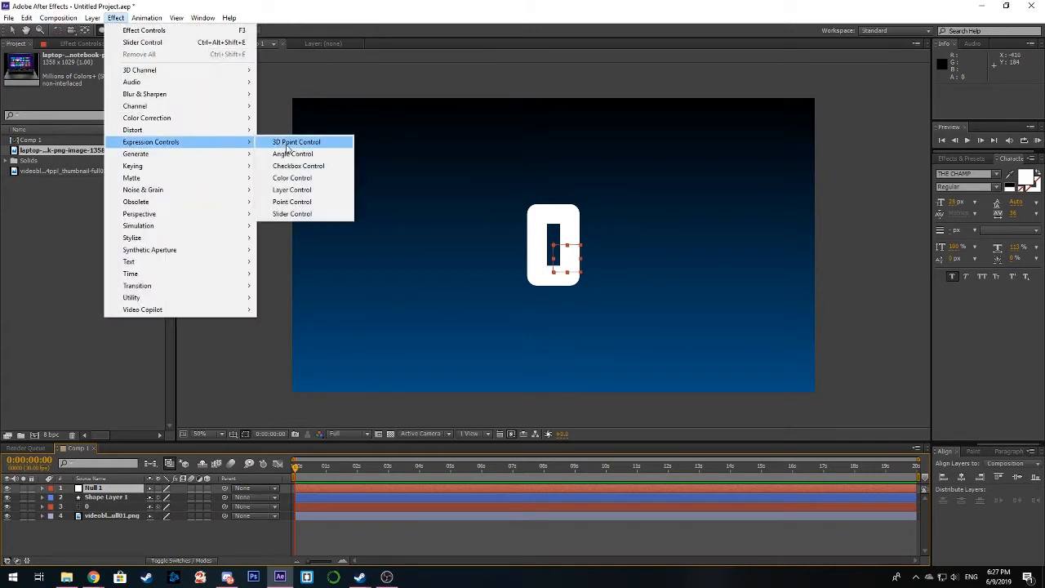
click(305, 216)
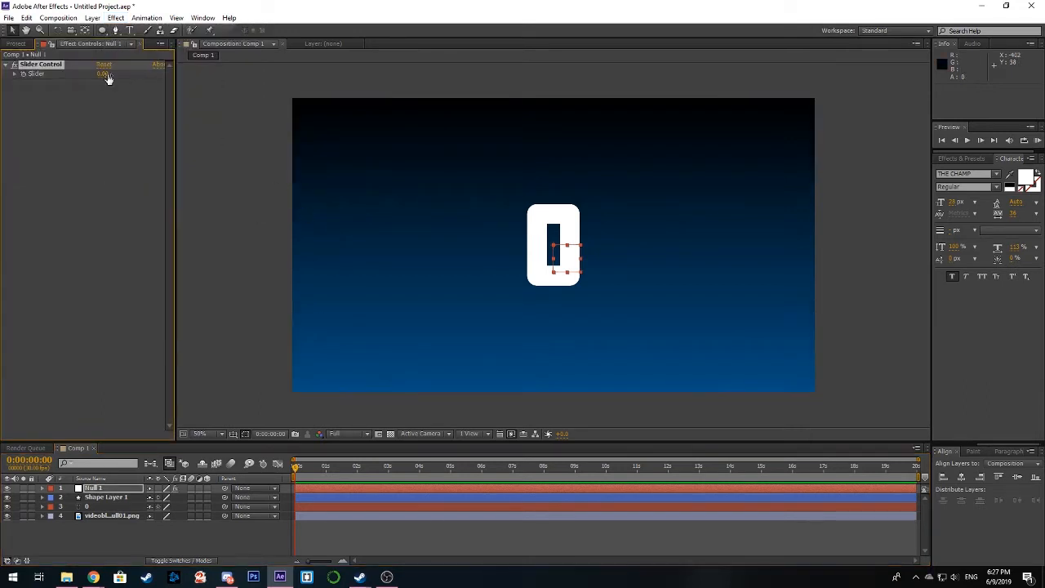
Step: Add an expression to the 0 text layer's Source Text and link it to Null 1's Slider Control slider
click(80, 488)
click(43, 507)
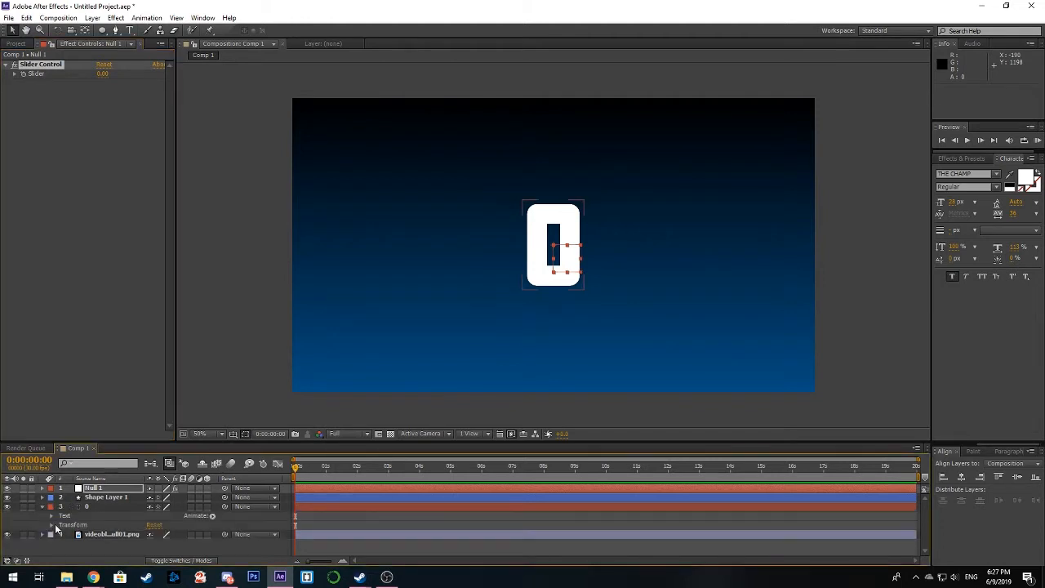
click(51, 516)
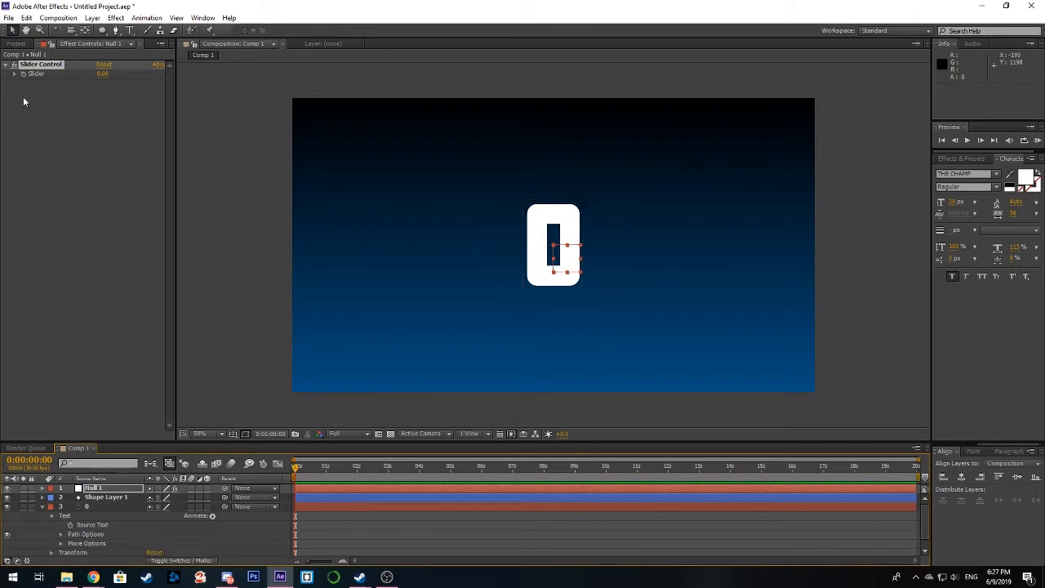
alt+click(71, 526)
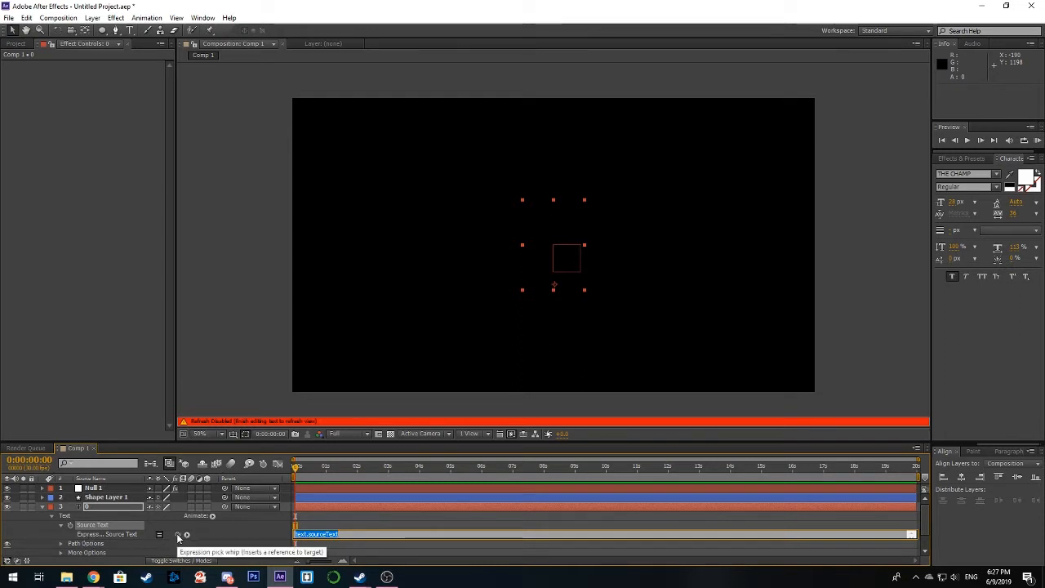
click(97, 490)
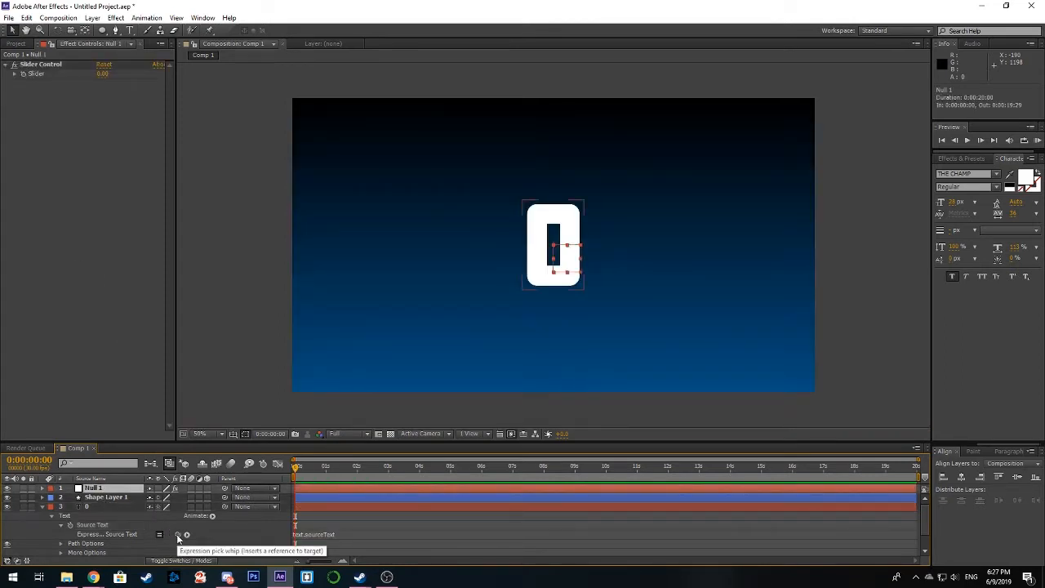
drag(178, 535, 43, 74)
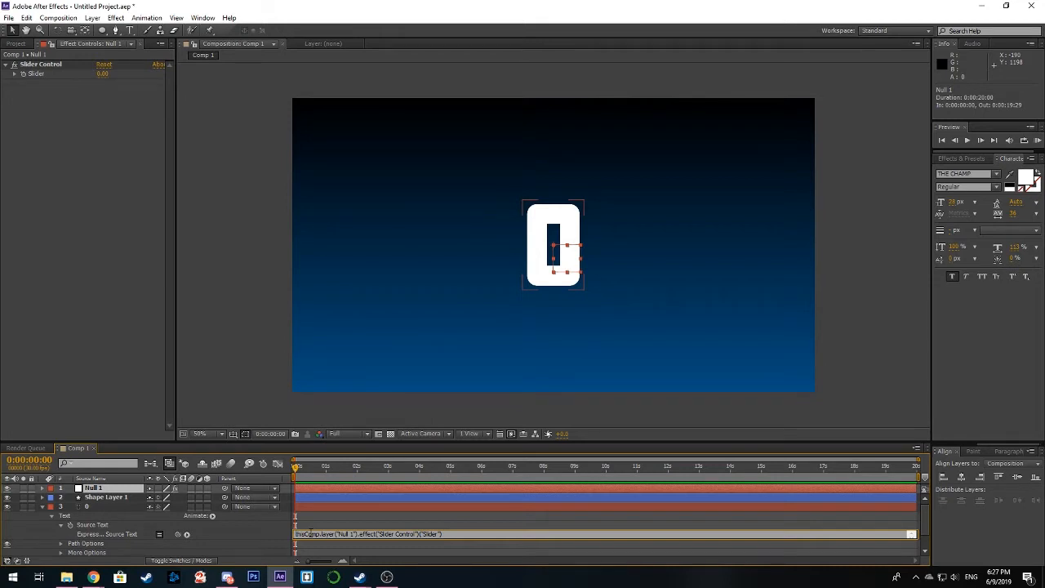
Step: Wrap the Source Text expression in Math.round( ) so the slider value is rounded, and apply the expression
text(M)
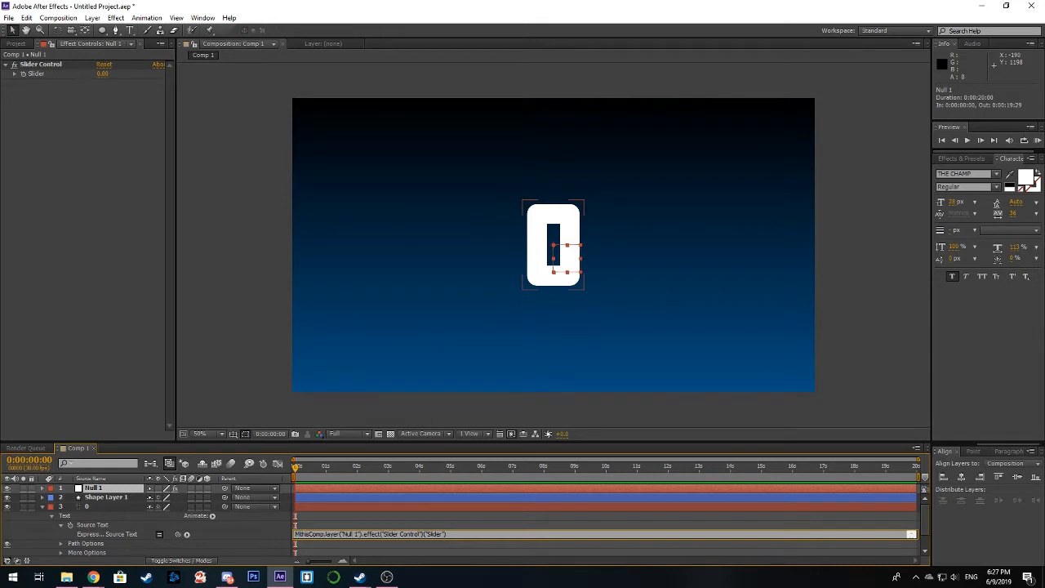
text(a)
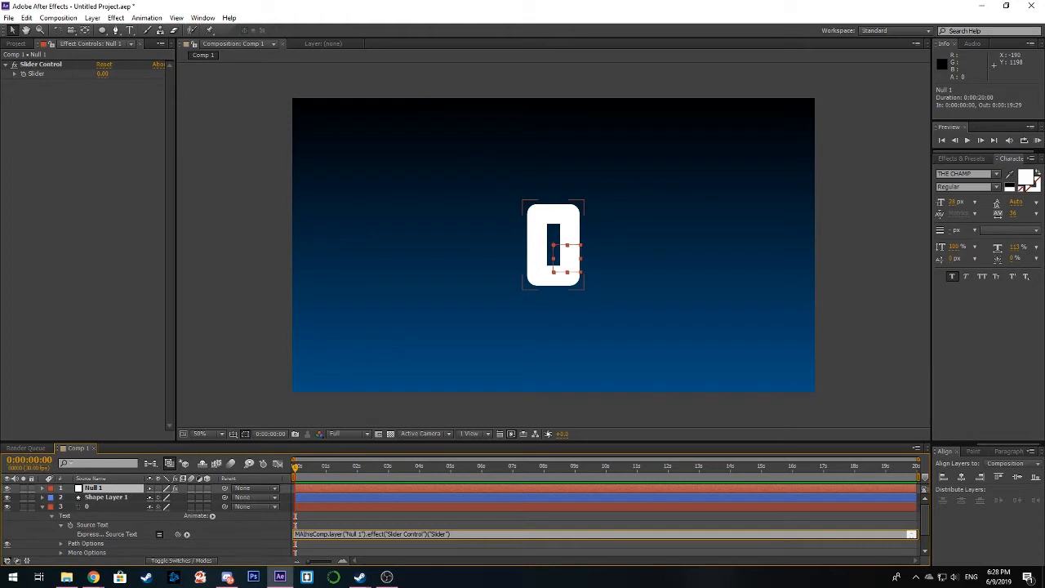
text(th)
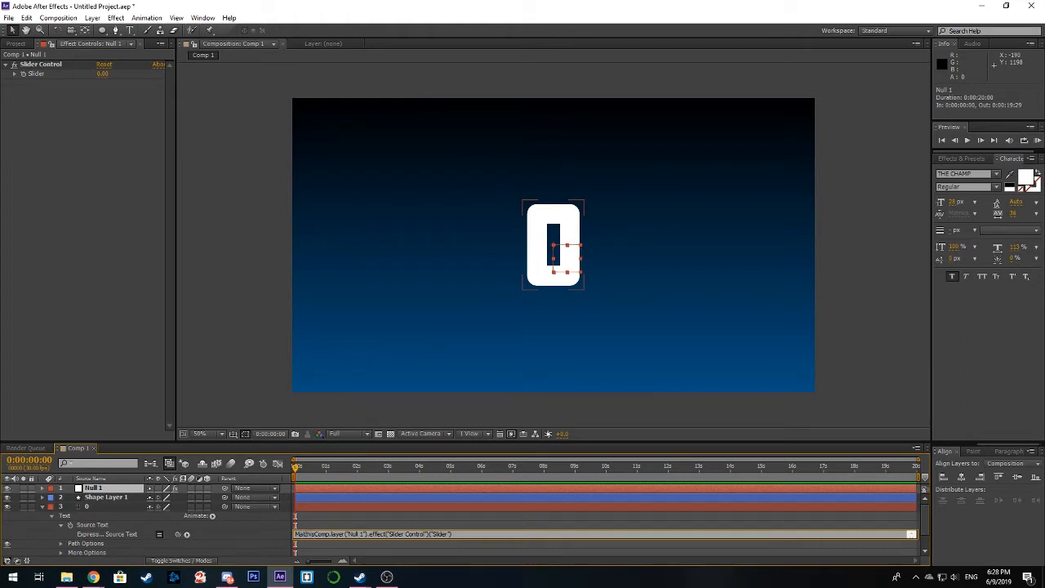
text(.)
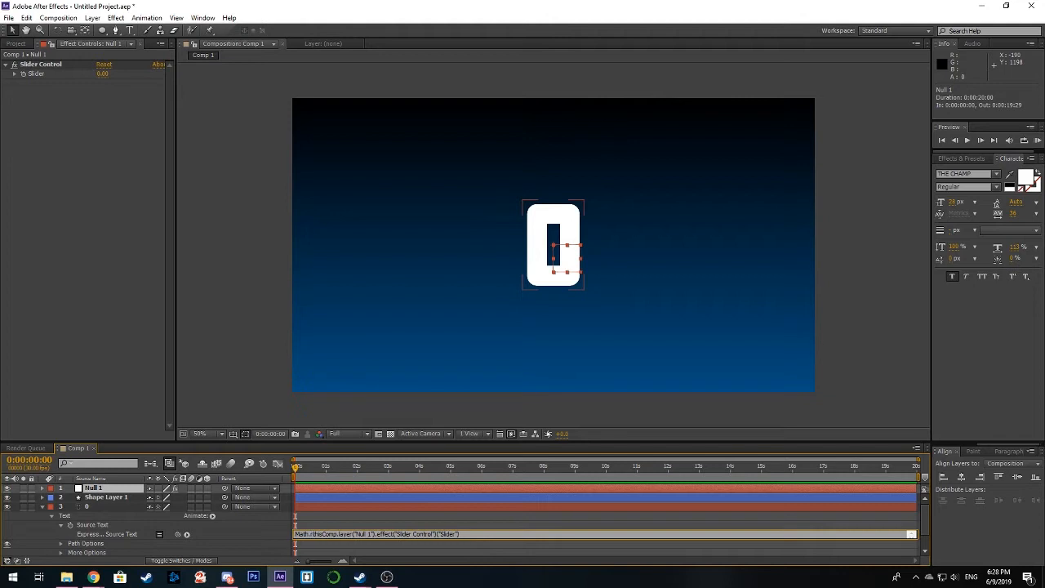
text(round)
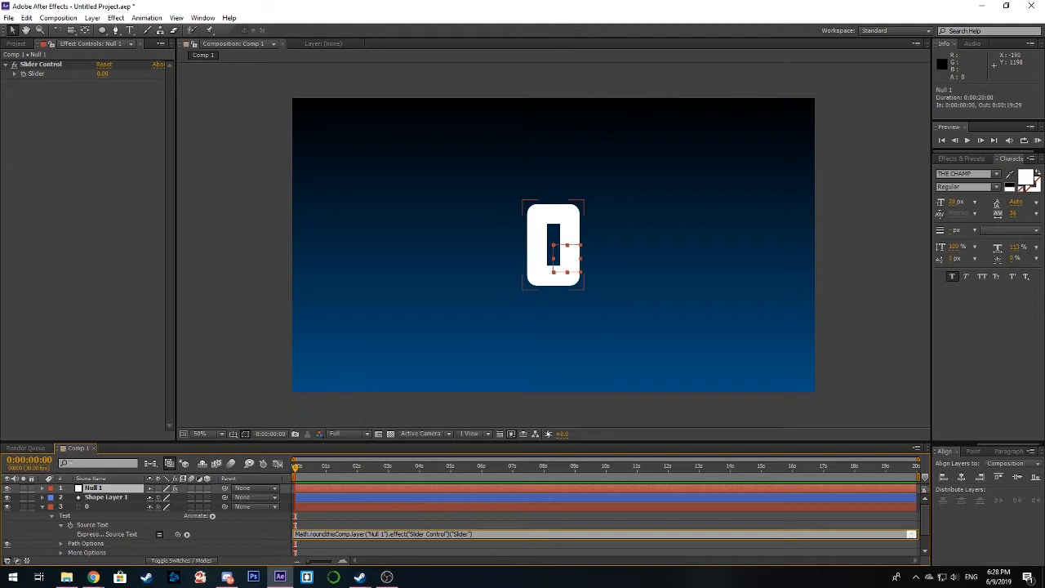
text(()
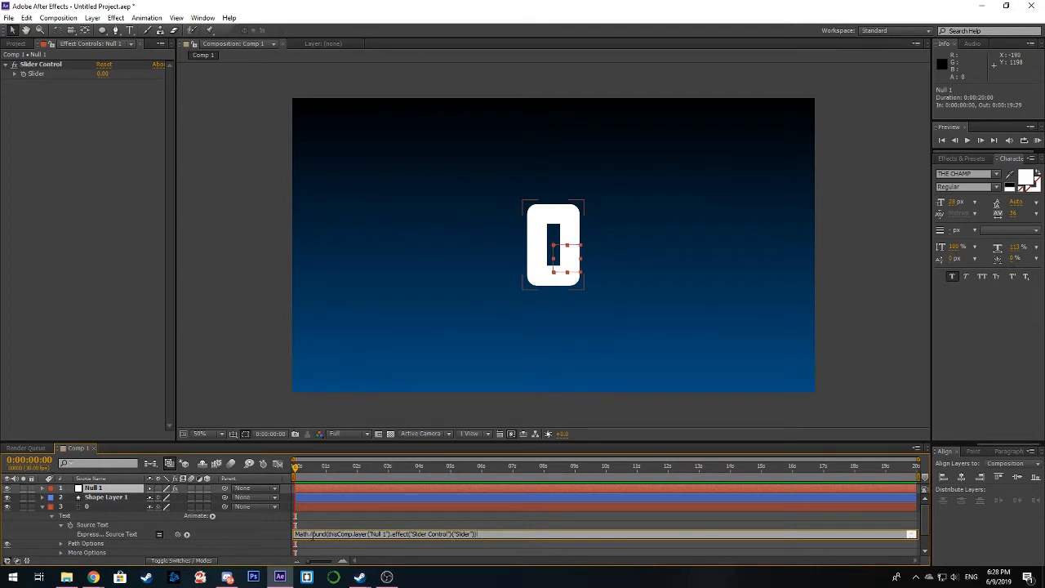
text())
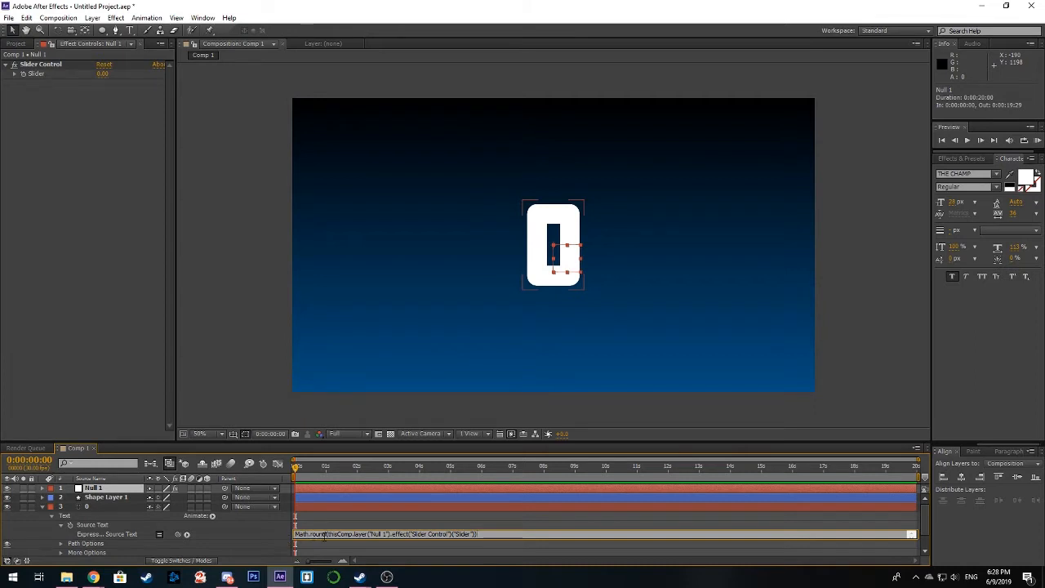
click(489, 539)
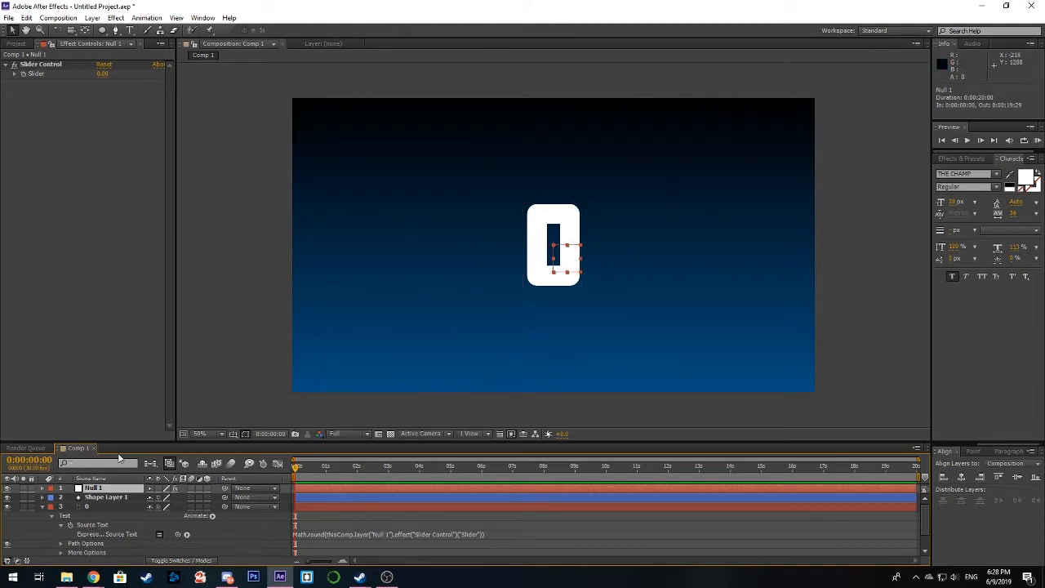
Step: Add an expression to the circle's Trim Paths End in Shape Layer 1 and link it to Null 1's slider
click(41, 496)
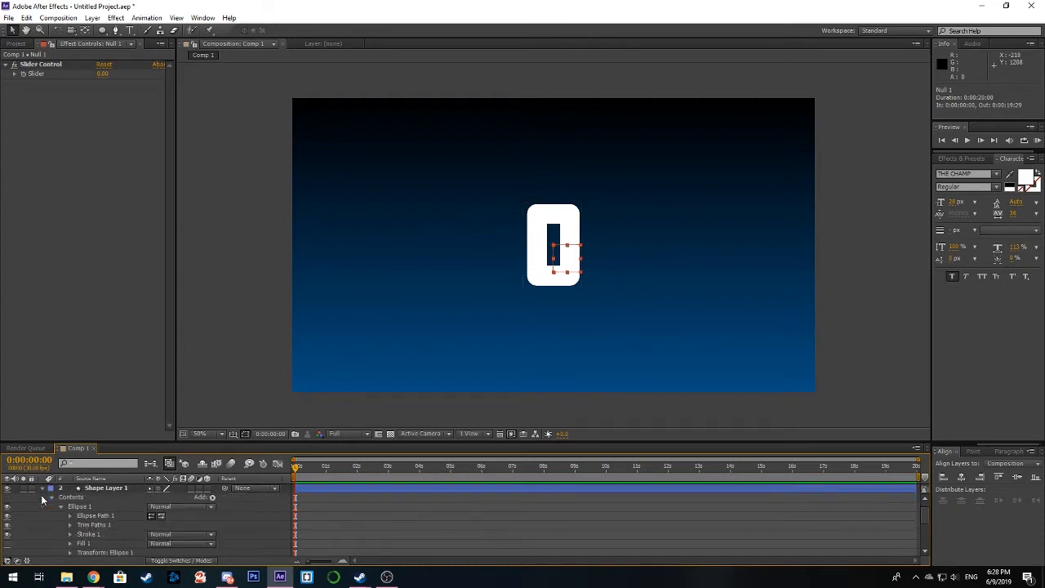
click(71, 525)
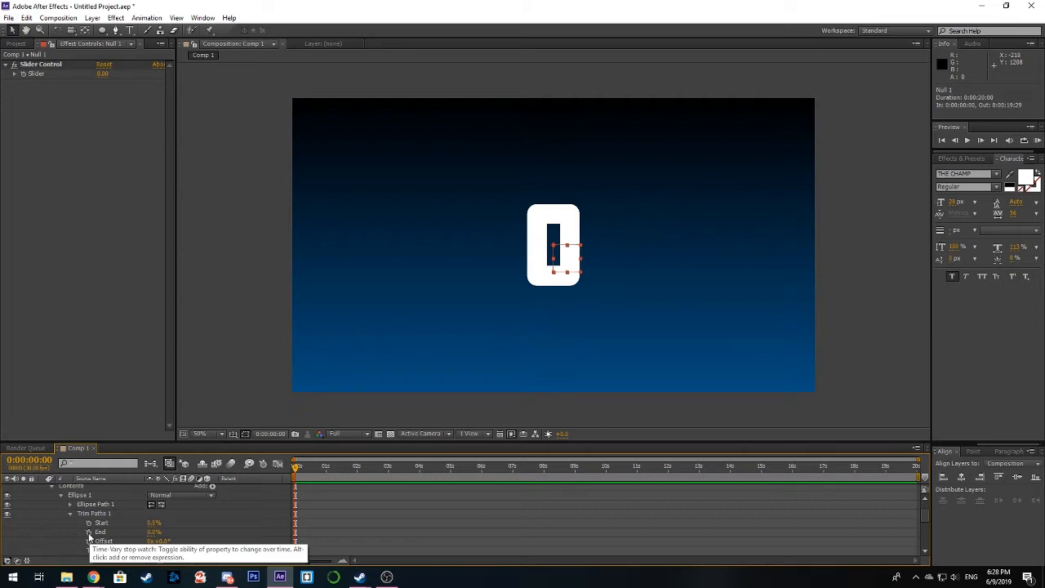
alt+click(89, 532)
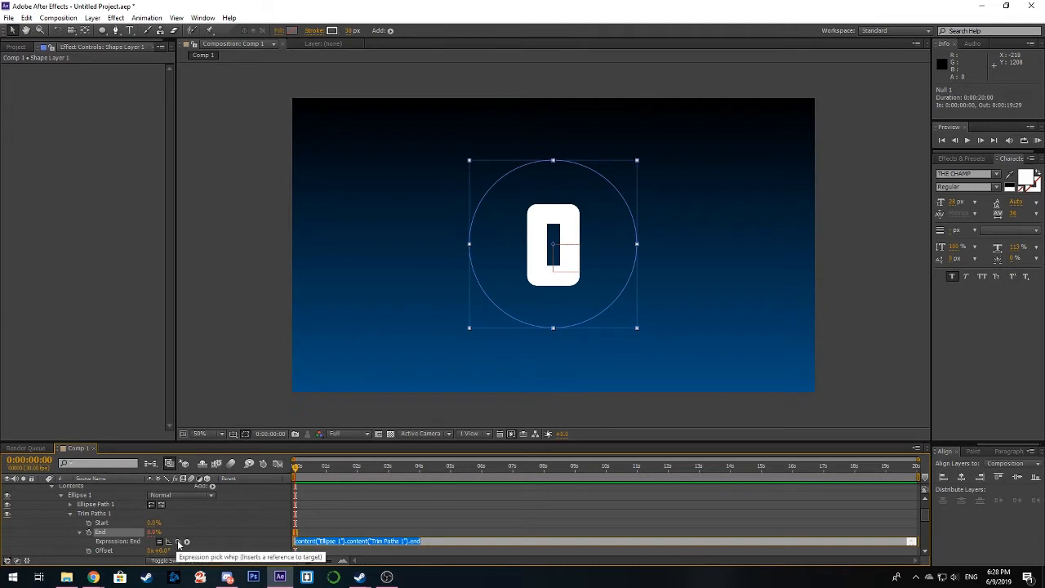
drag(178, 542, 93, 495)
click(96, 491)
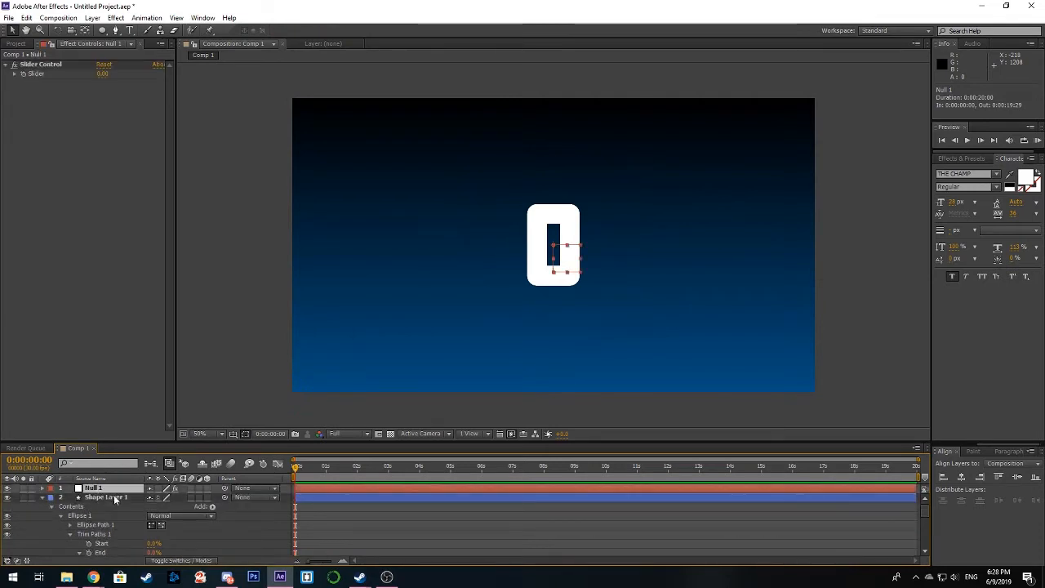
scroll(144, 530, down, 1)
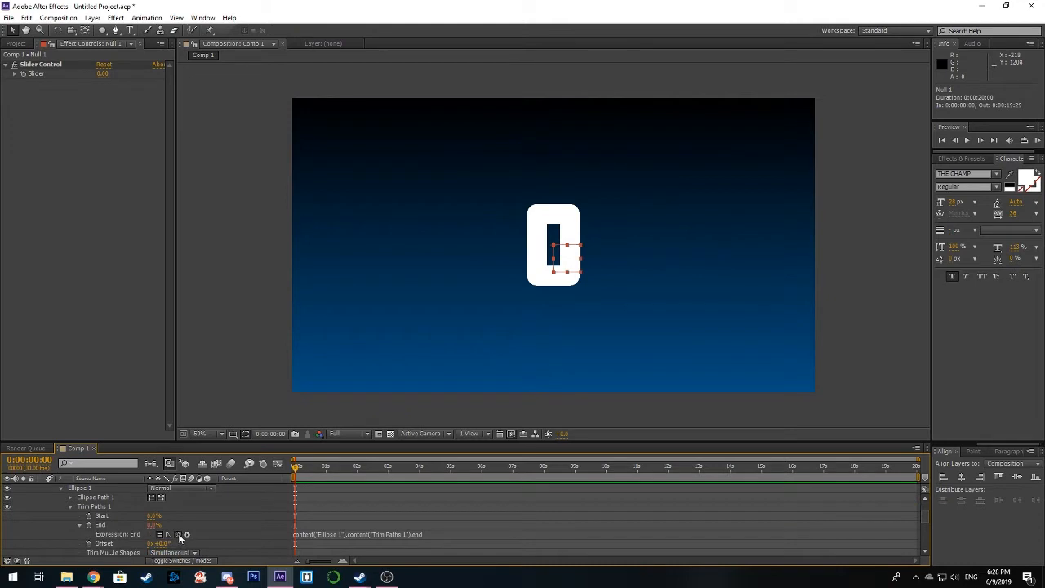
drag(179, 535, 39, 74)
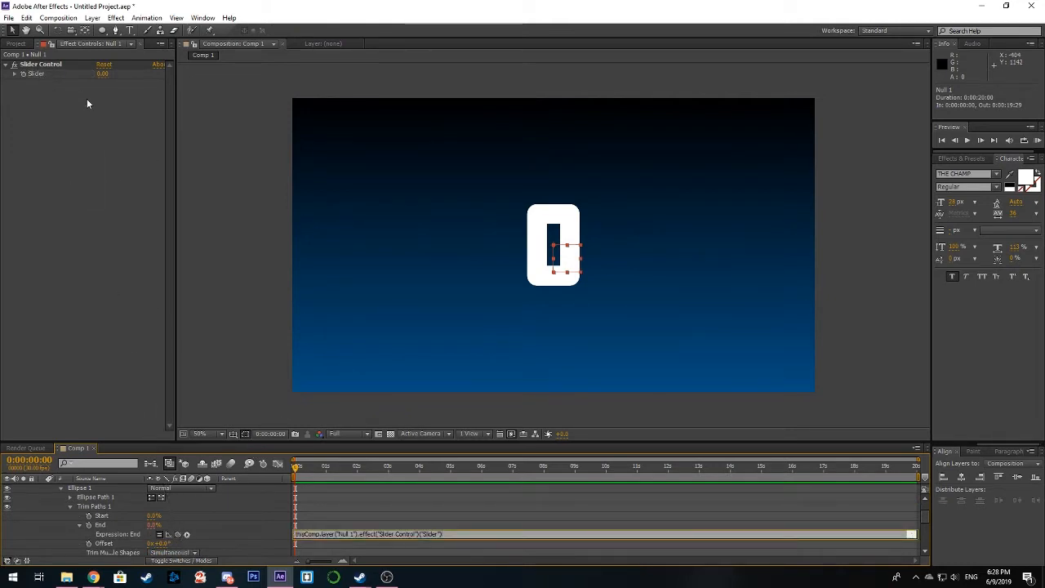
Step: Set Null 1's slider to 100, and scale down and reposition the number so that it fits centred inside the circle
drag(102, 74, 152, 72)
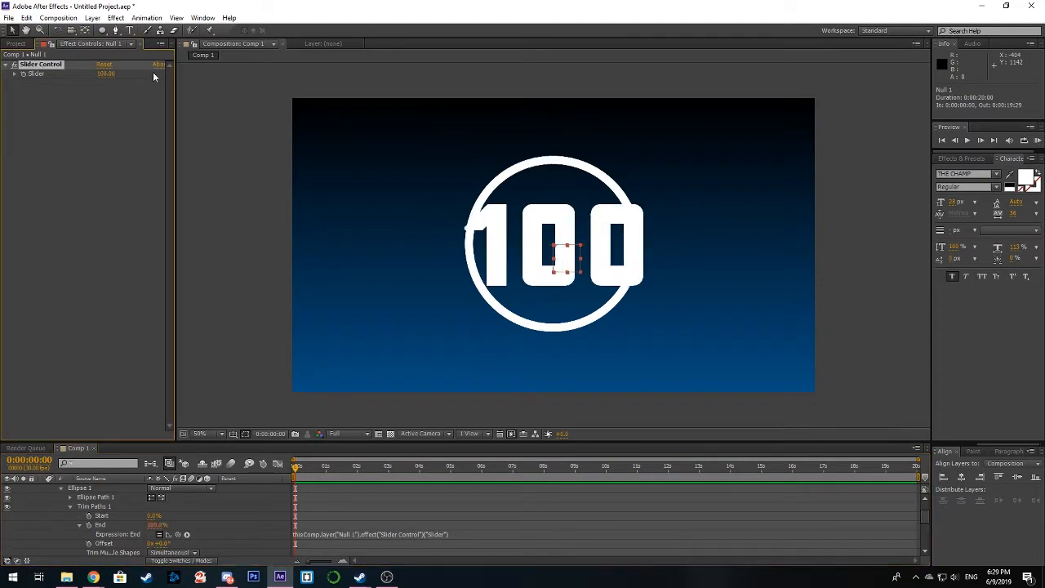
scroll(92, 497, up, 3)
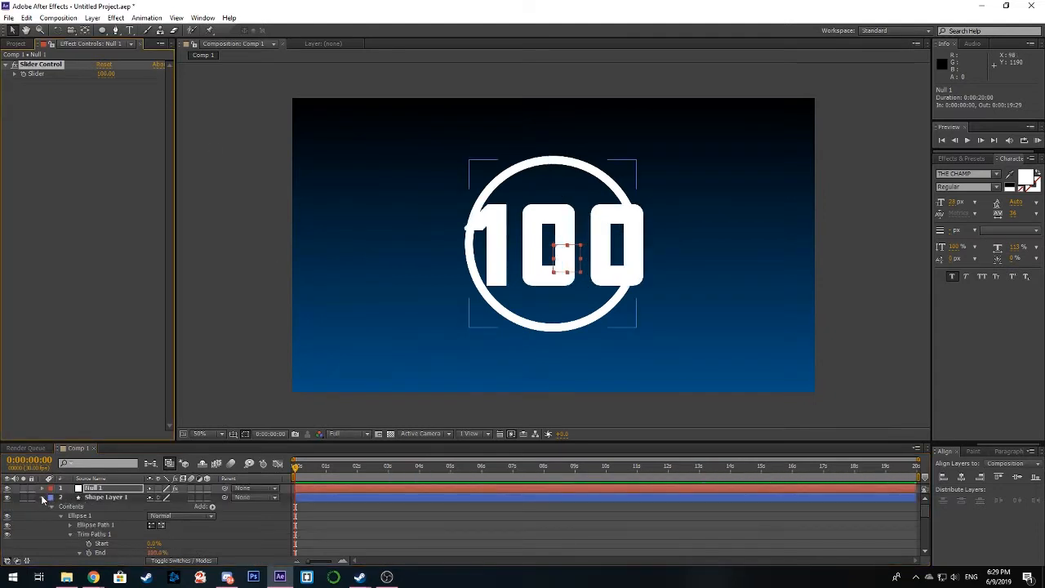
click(42, 498)
click(96, 506)
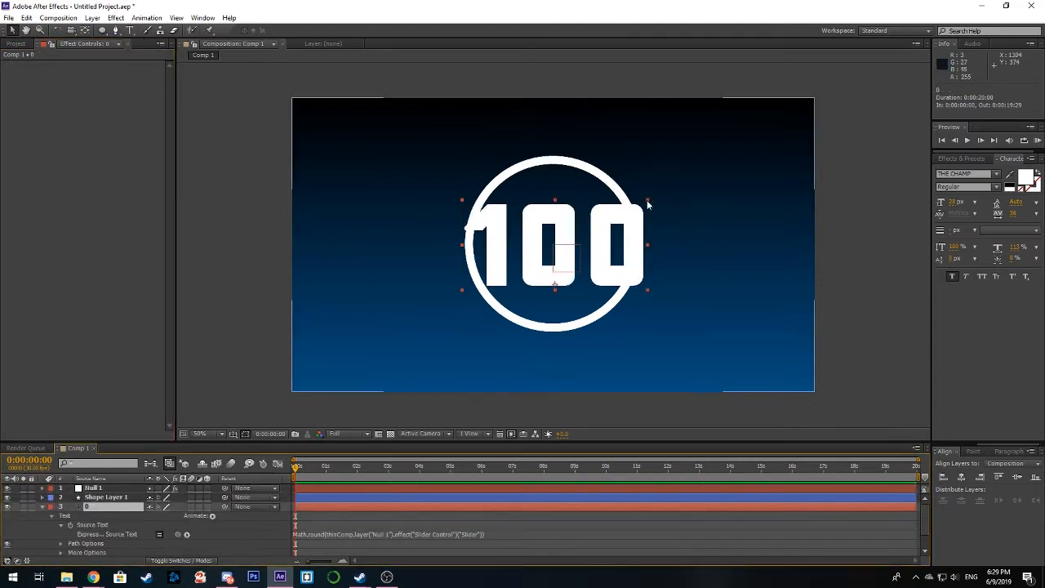
drag(648, 204, 599, 232)
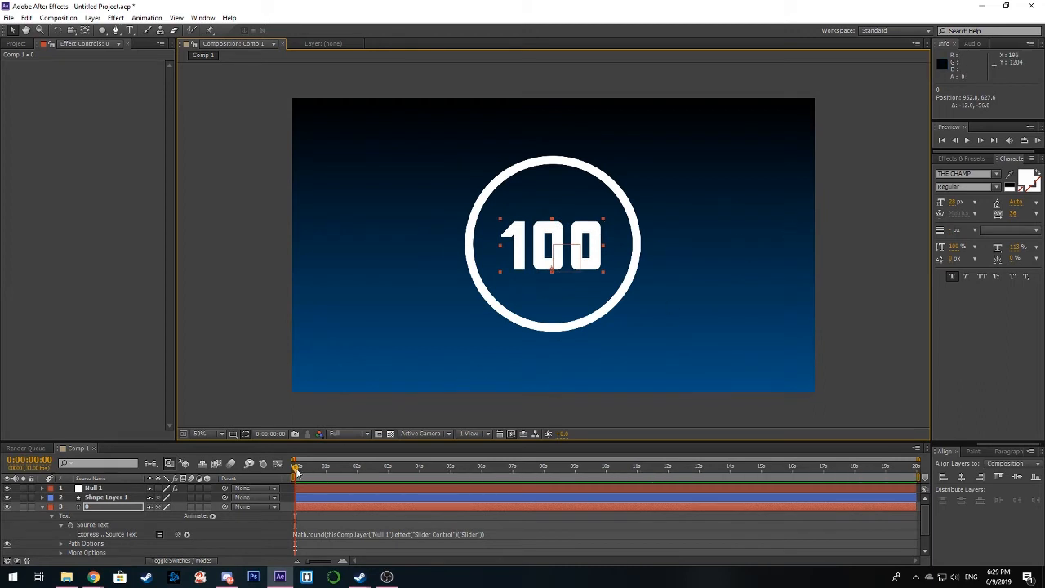
mouse_move(297, 471)
mouse_down()
mouse_move(315, 470)
mouse_move(282, 470)
mouse_up()
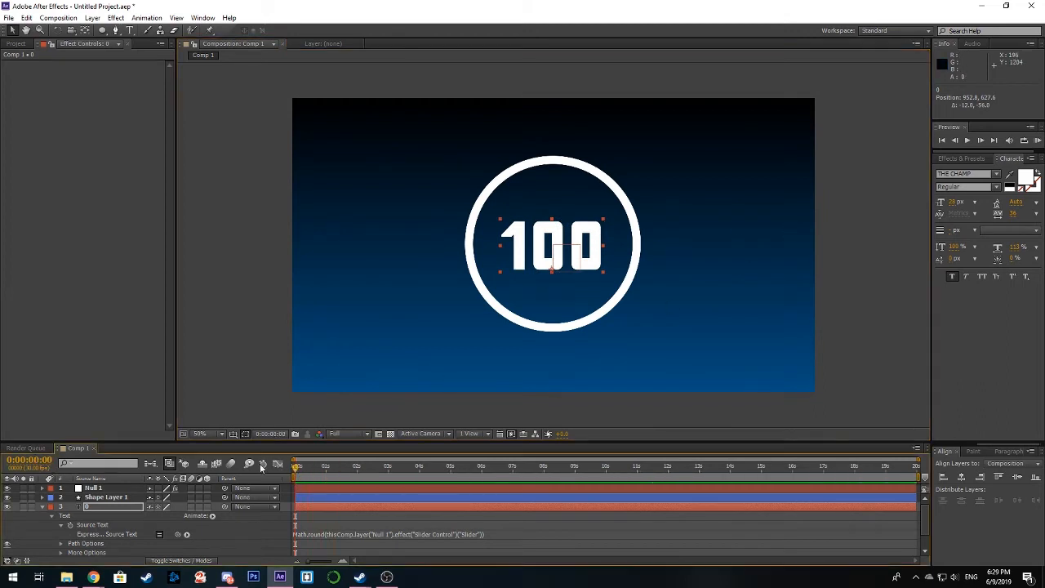
Step: Collapse the text layer and try varying Null 1's slider, leaving it at 100
click(42, 508)
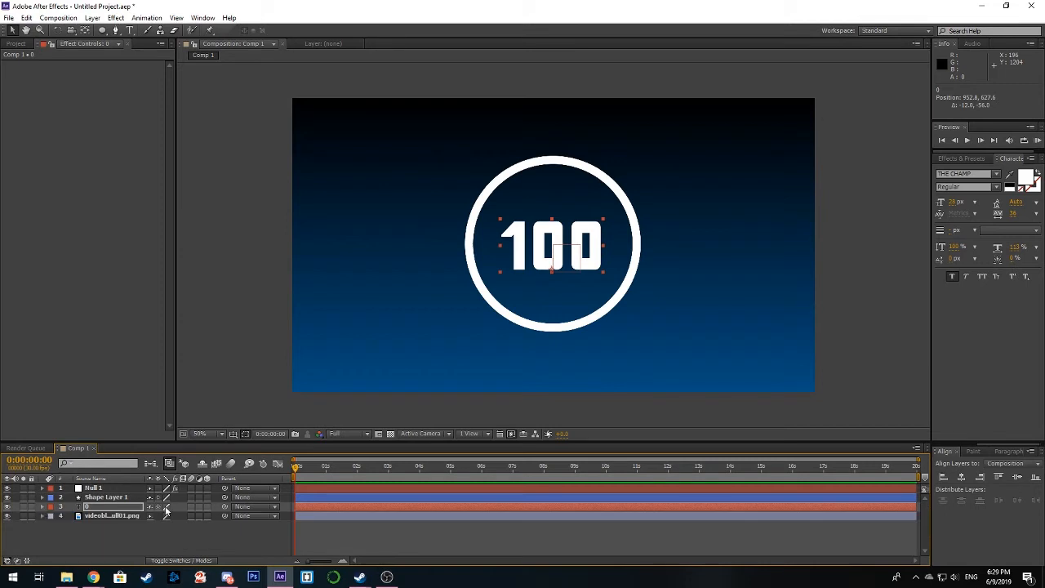
click(119, 490)
drag(97, 80, 130, 96)
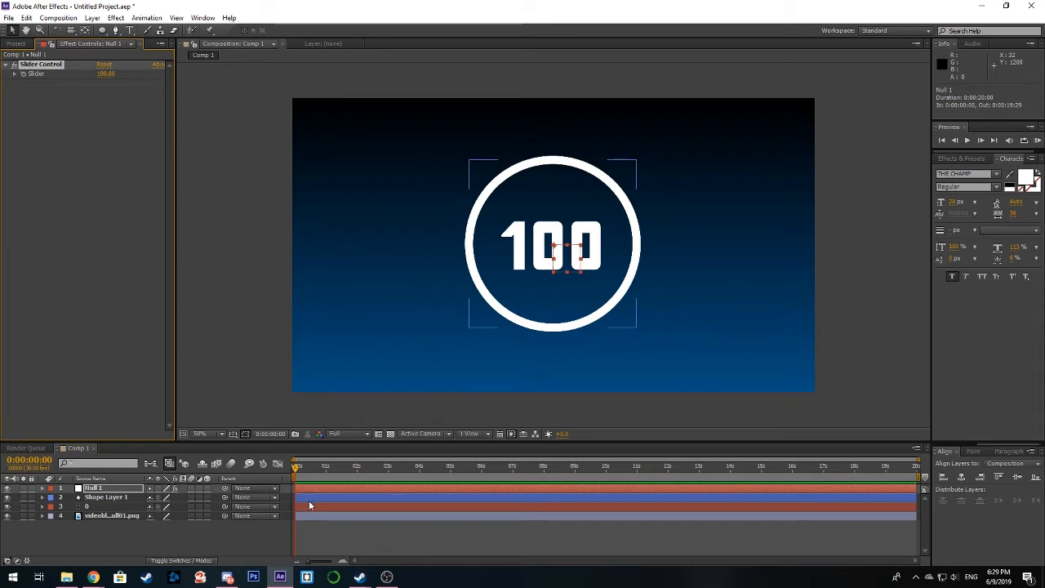
Step: Duplicate Shape Layer 1 and turn the copy into a thin outer ring with an 8 px stroke at 110% scale
click(316, 498)
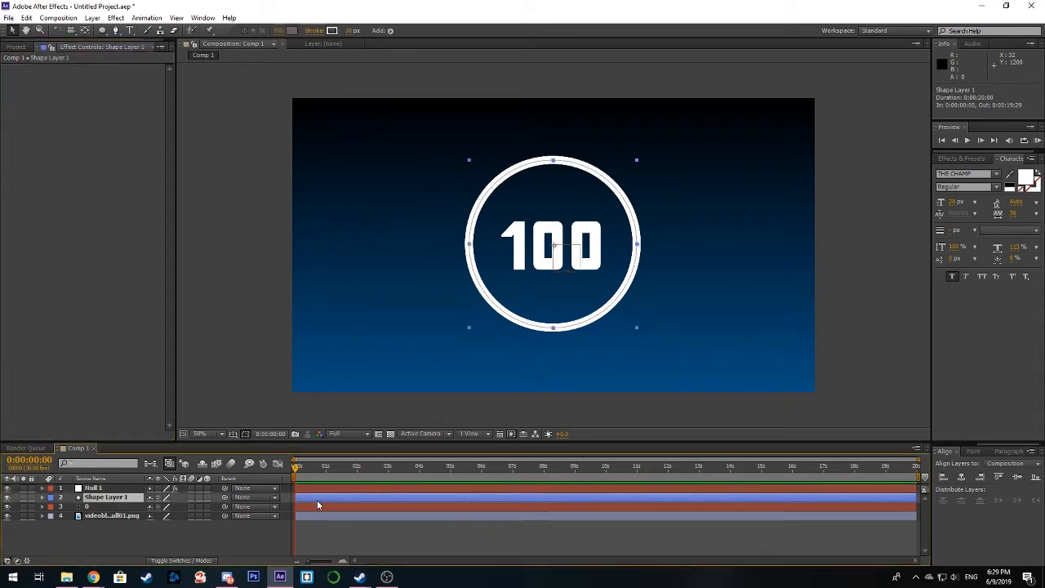
key(ctrl+d)
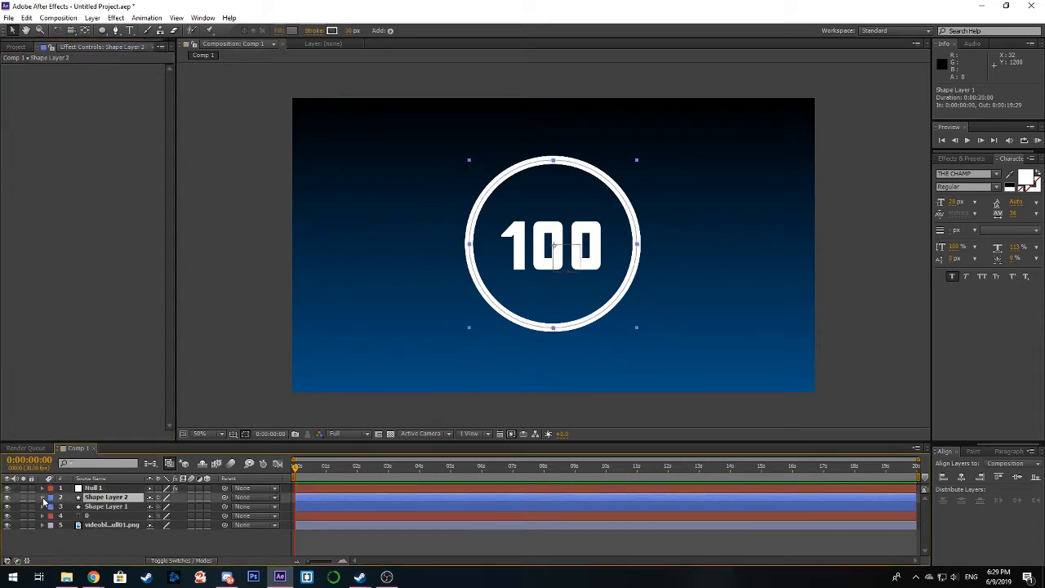
click(43, 498)
click(51, 507)
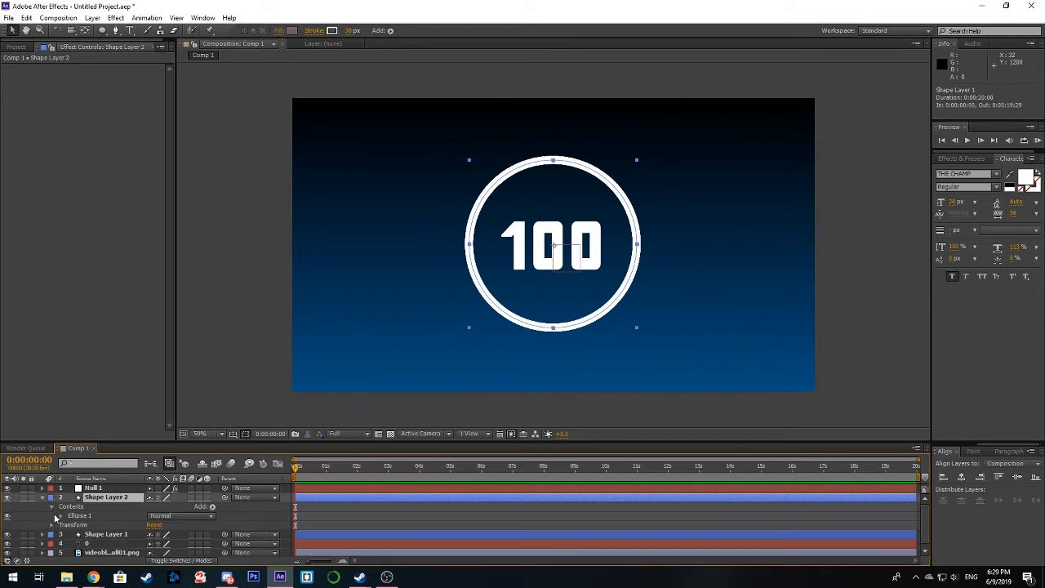
click(60, 517)
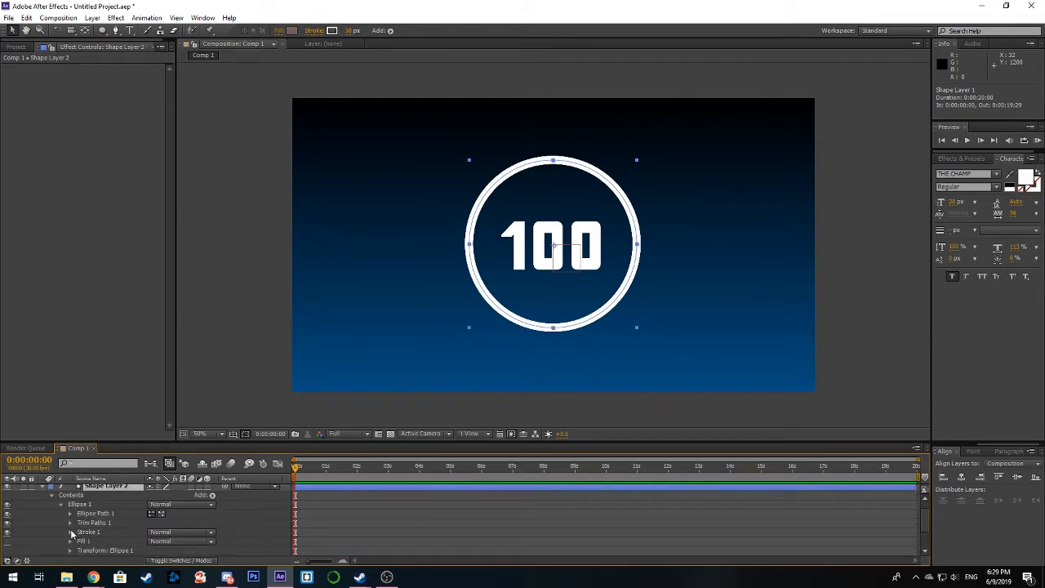
scroll(71, 535, down, 1)
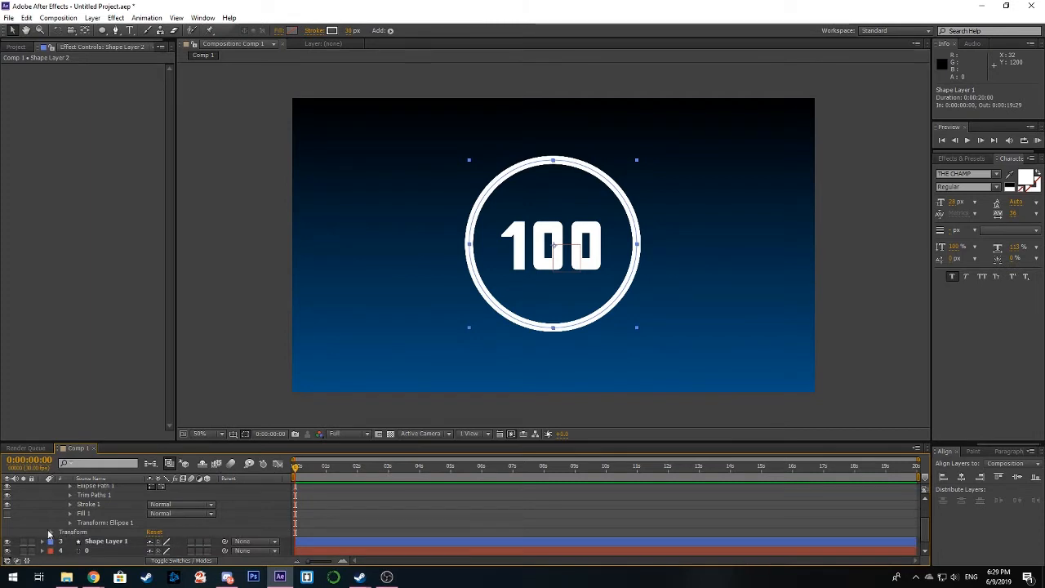
click(51, 531)
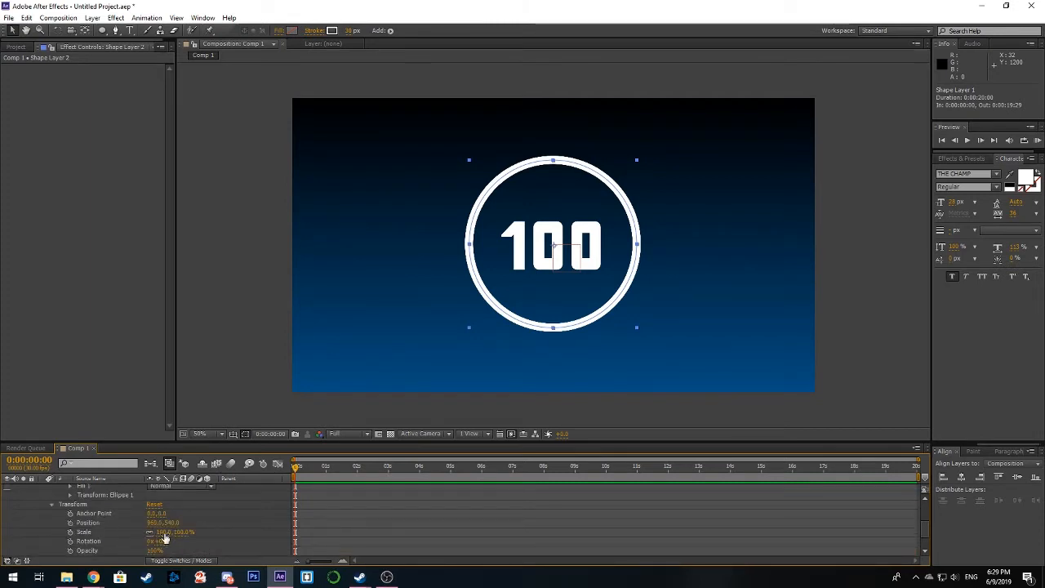
drag(160, 532, 166, 532)
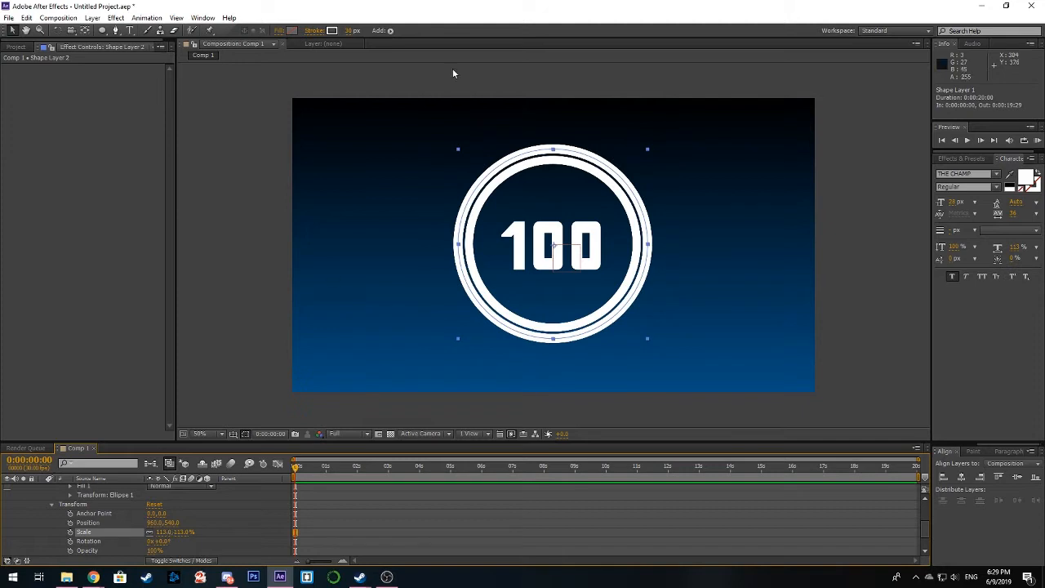
drag(352, 31, 348, 31)
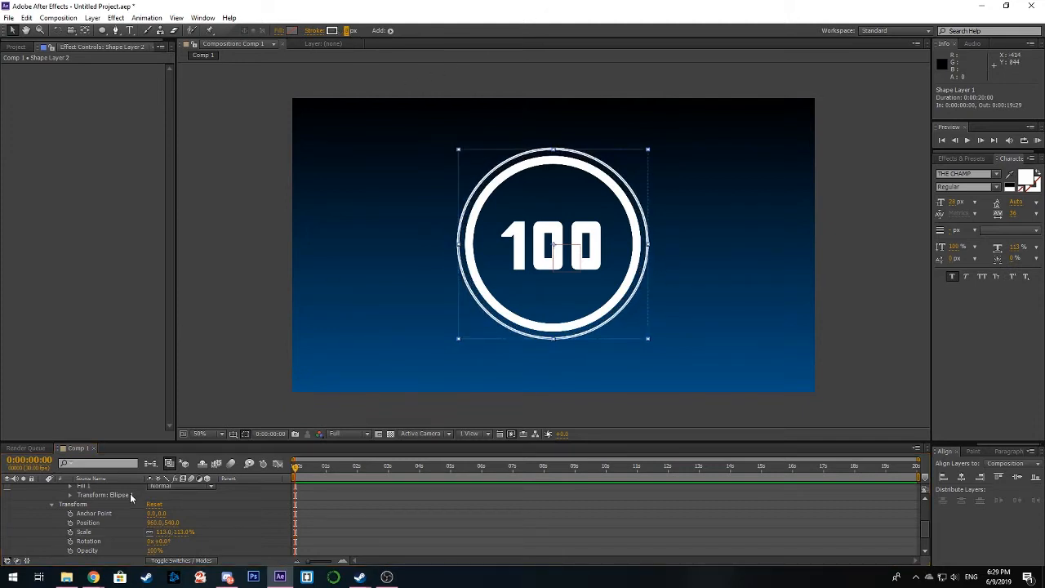
drag(160, 532, 153, 532)
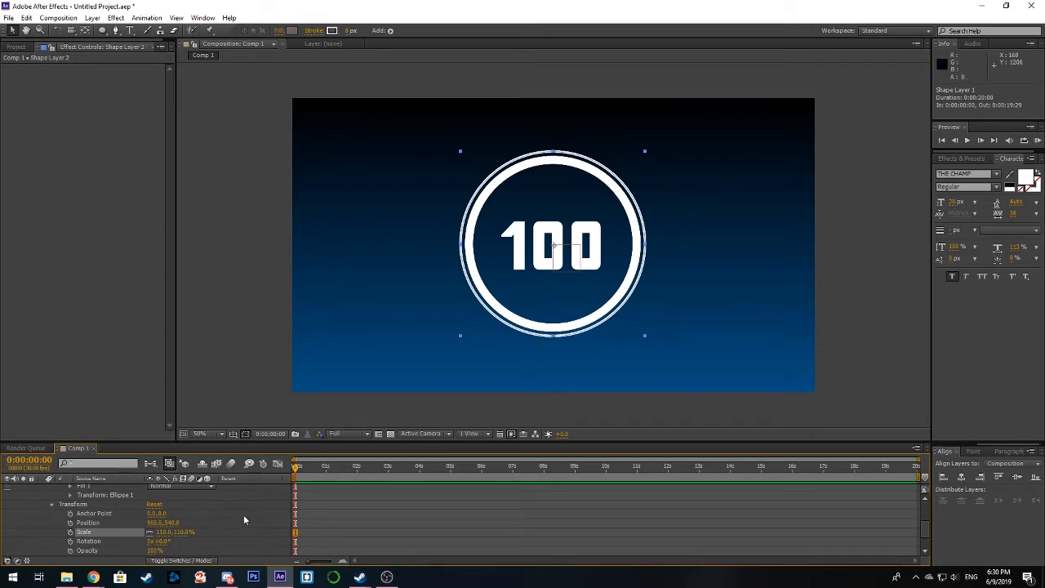
Step: Duplicate the thin ring layer, Shape Layer 2, and delete Trim Paths 1 from the copy
scroll(100, 508, up, 5)
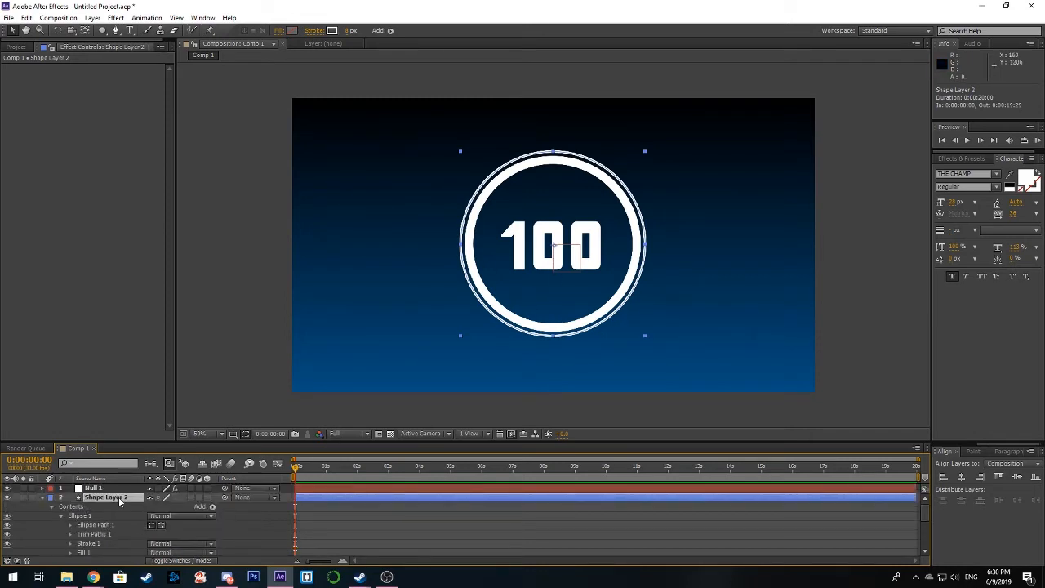
key(ctrl+d)
click(43, 498)
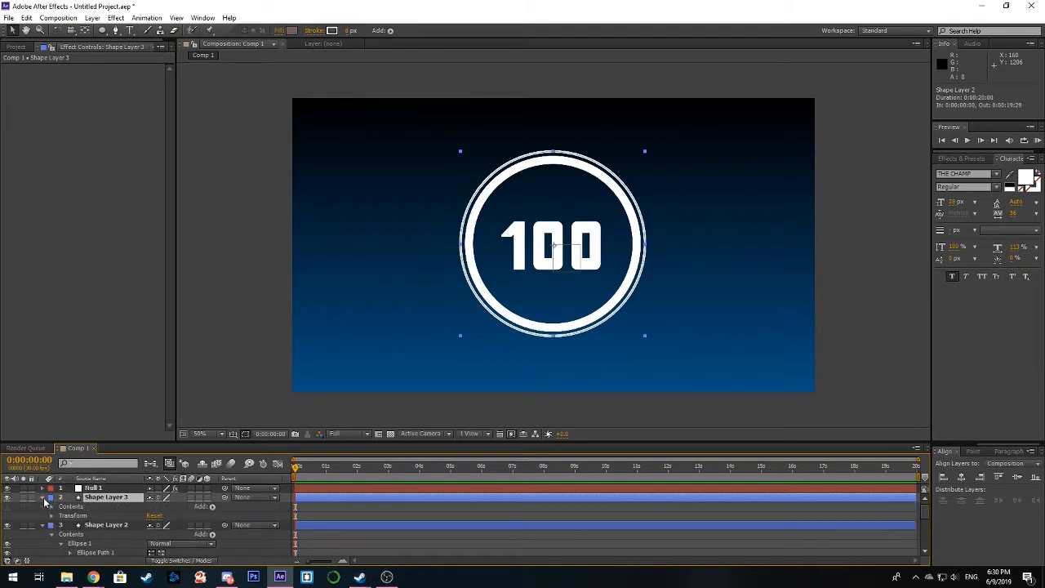
click(52, 507)
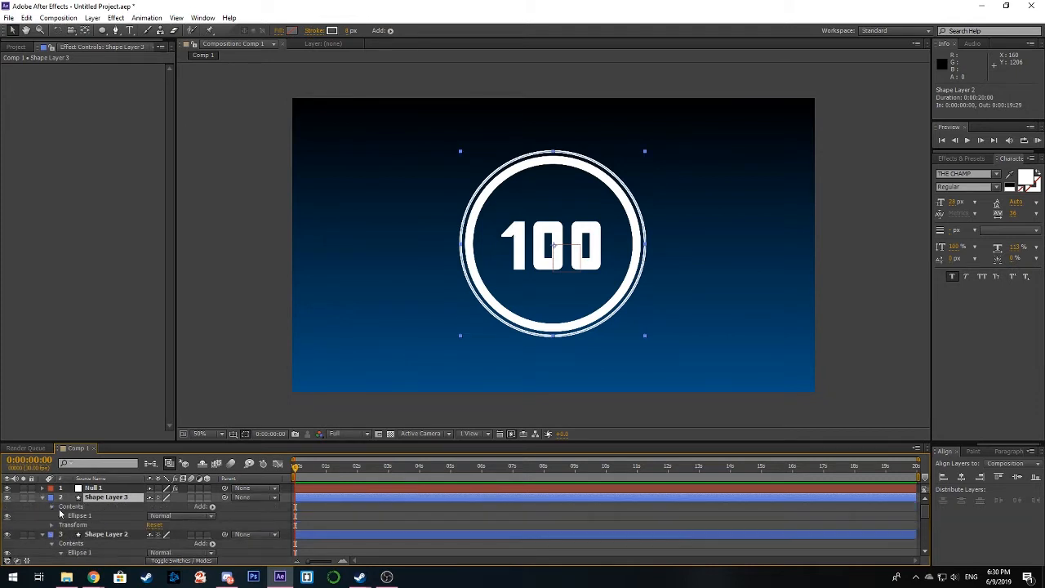
click(61, 516)
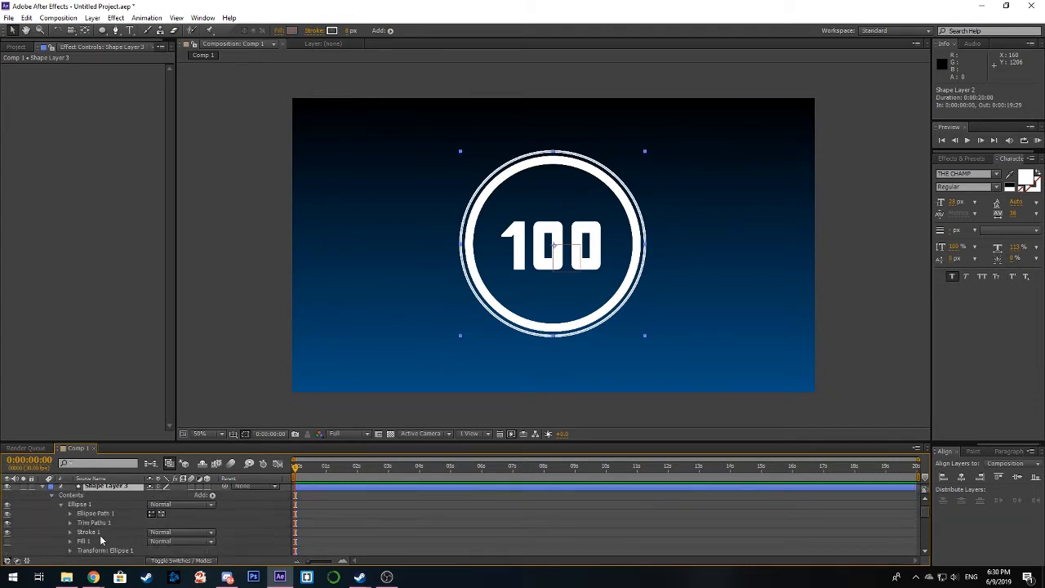
click(94, 525)
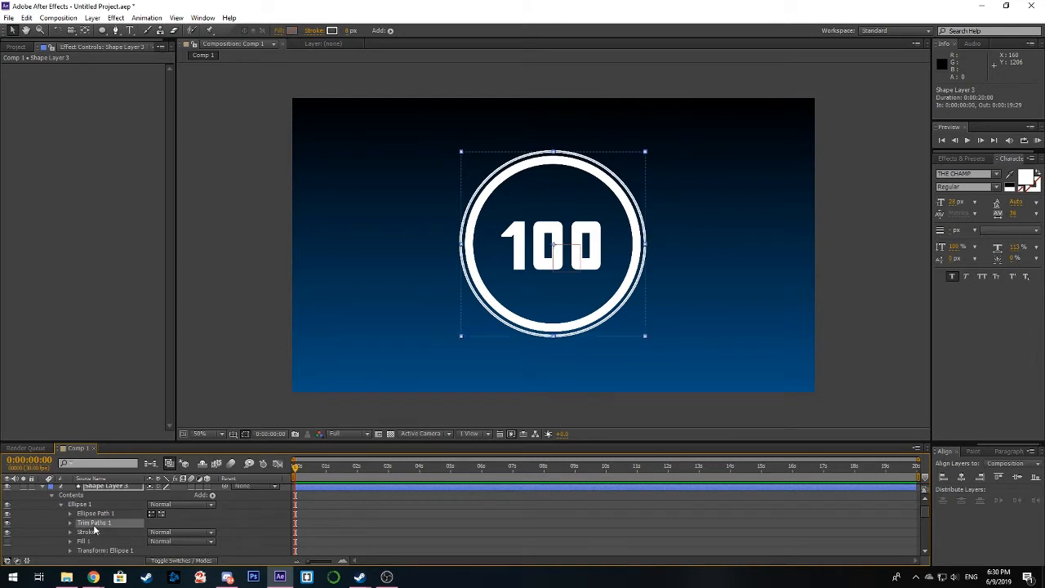
key(Delete)
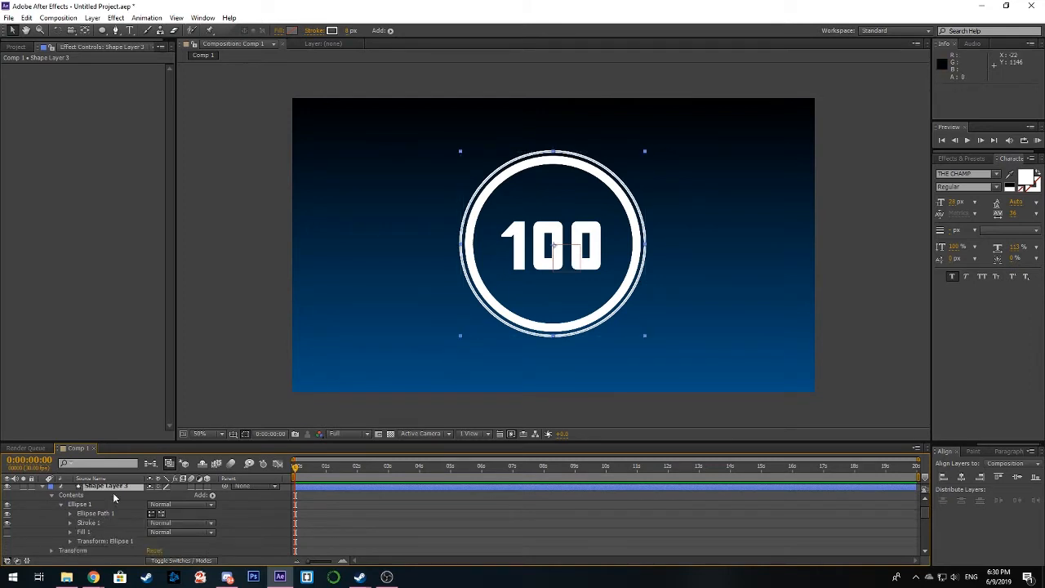
Step: Scale up Shape Layer 3 so it forms a separate ring just outside the thin ring
click(51, 496)
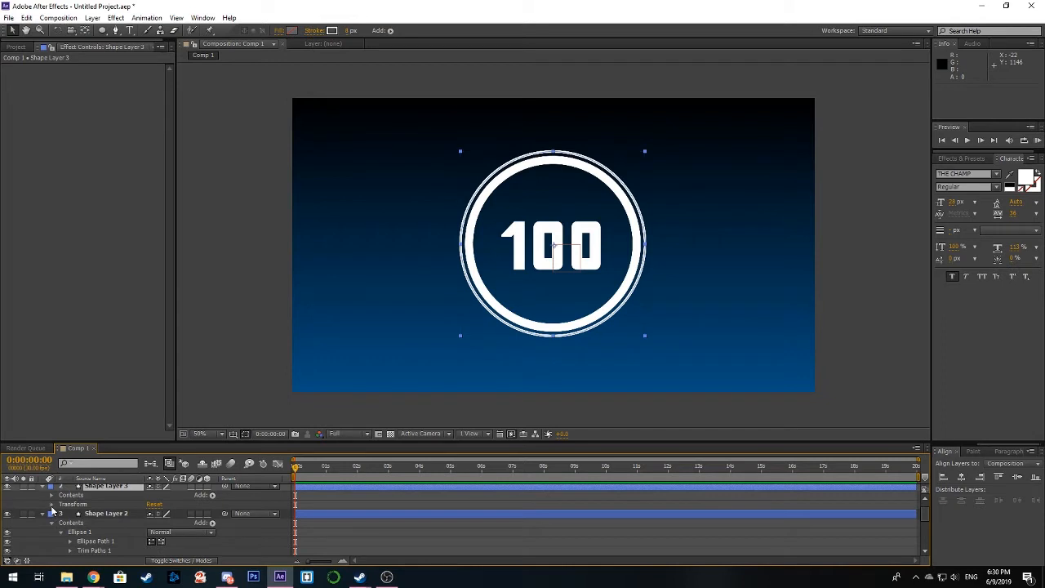
click(52, 505)
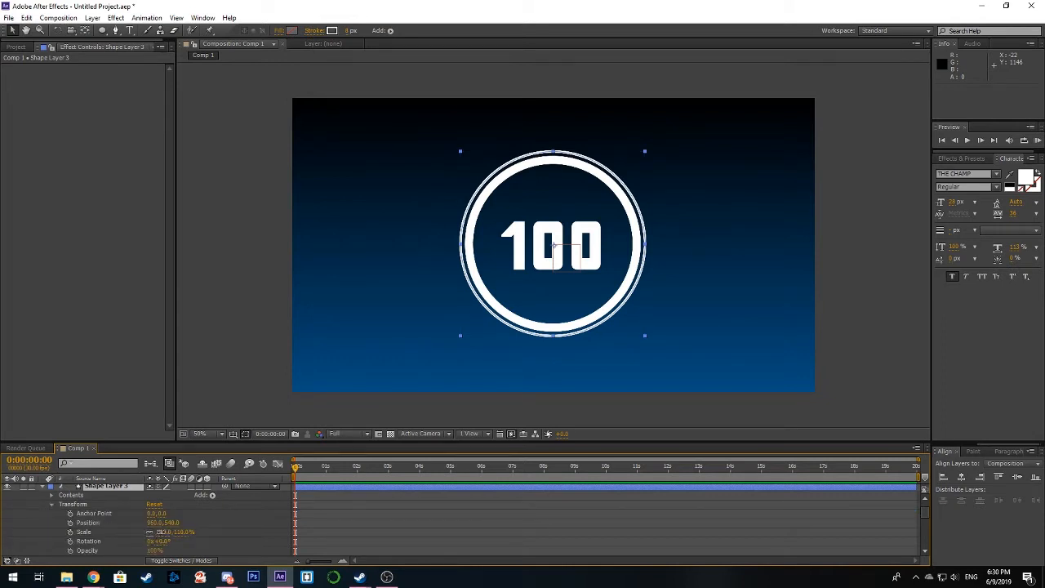
drag(160, 532, 161, 531)
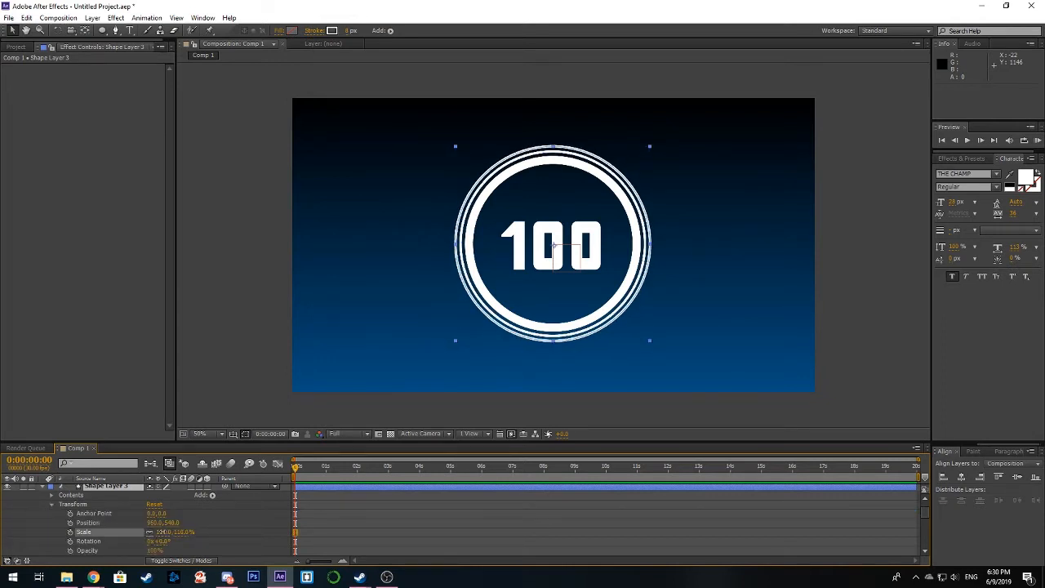
Step: Add a dash to Stroke 1 of Shape Layer 3 and set the Dash value to 12
click(52, 495)
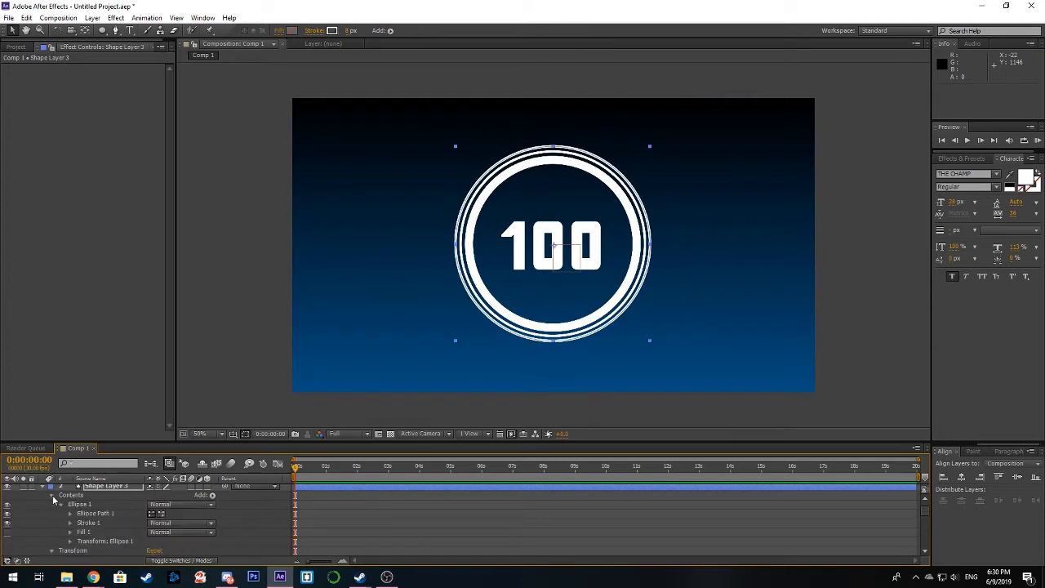
click(70, 523)
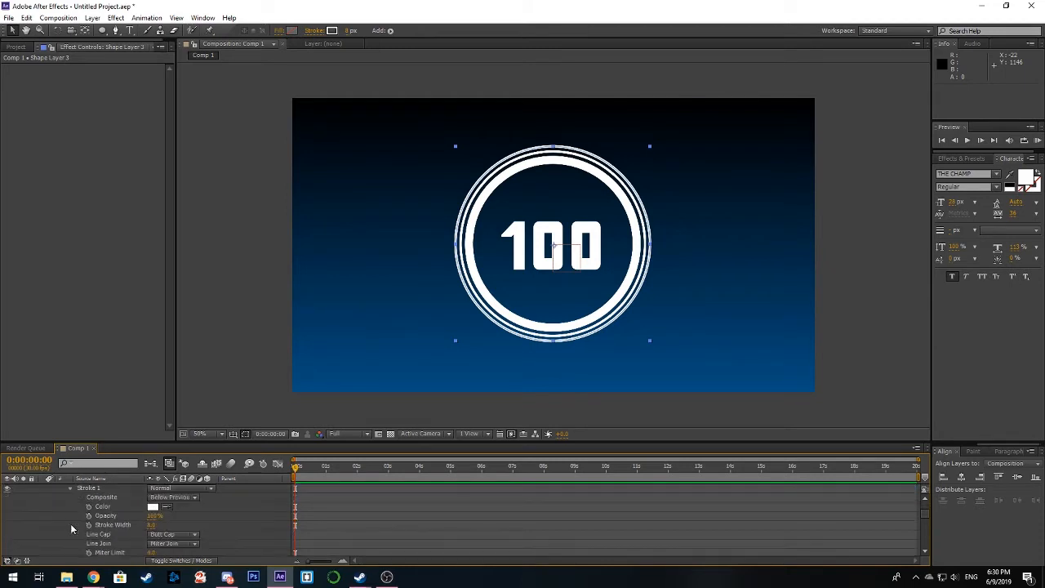
scroll(94, 540, down, 3)
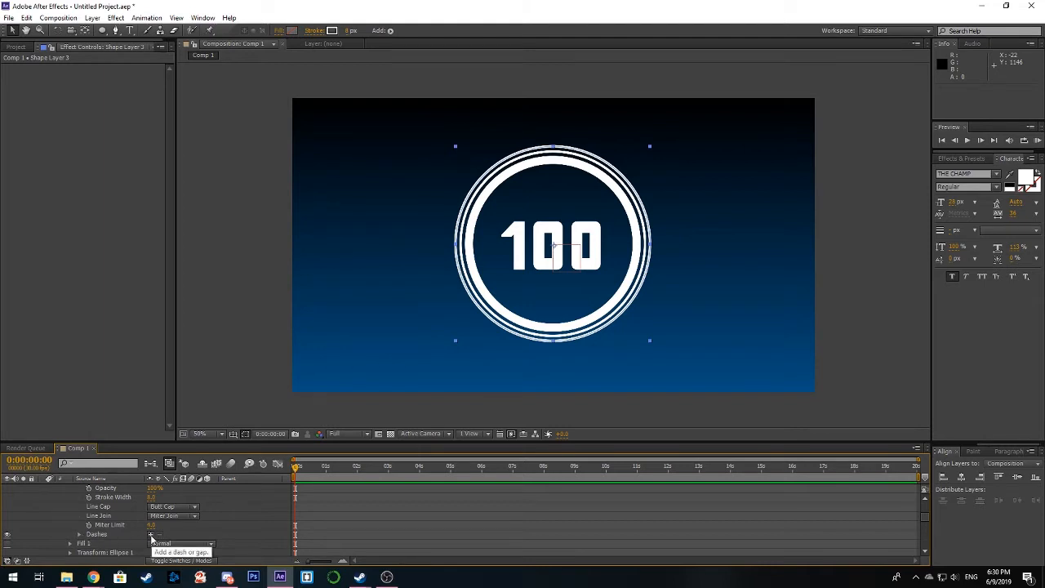
click(151, 537)
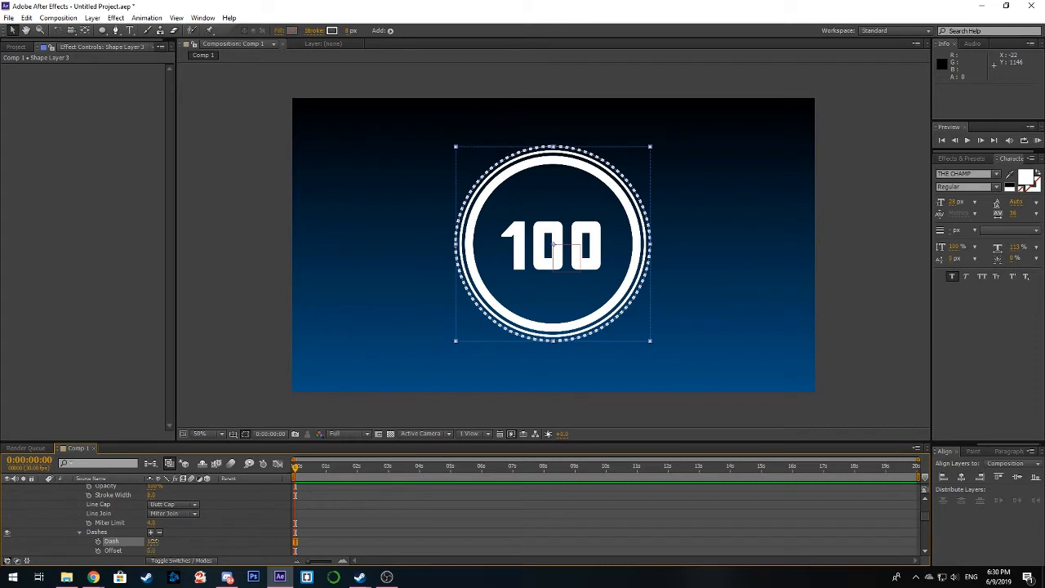
mouse_move(152, 542)
mouse_down()
mouse_move(163, 542)
mouse_move(154, 542)
mouse_up()
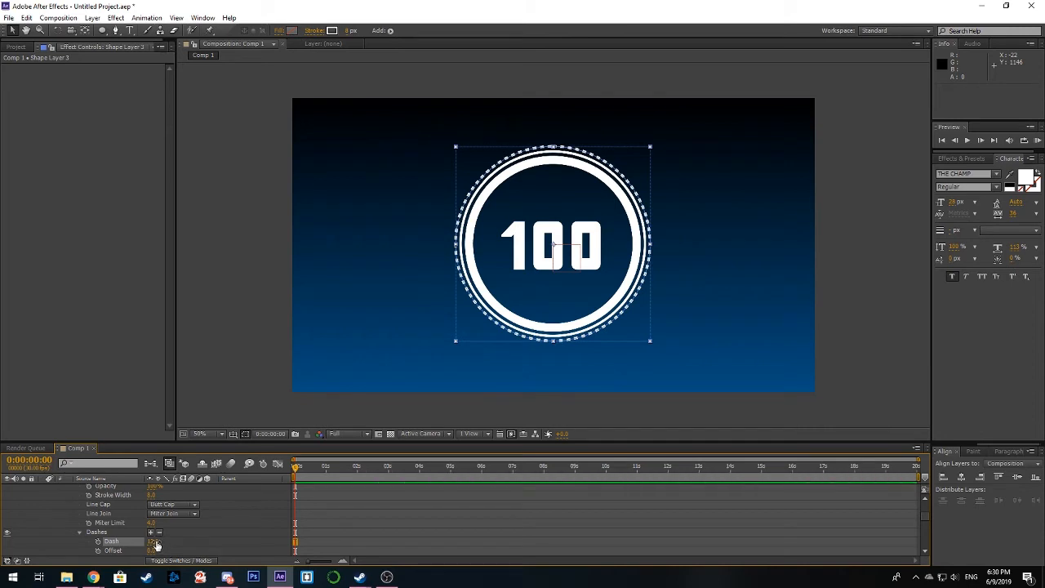
Step: Keyframe the dashes' Offset from 0 at the start to about 80 at 0:00:04:01, and return to the first frame
click(98, 551)
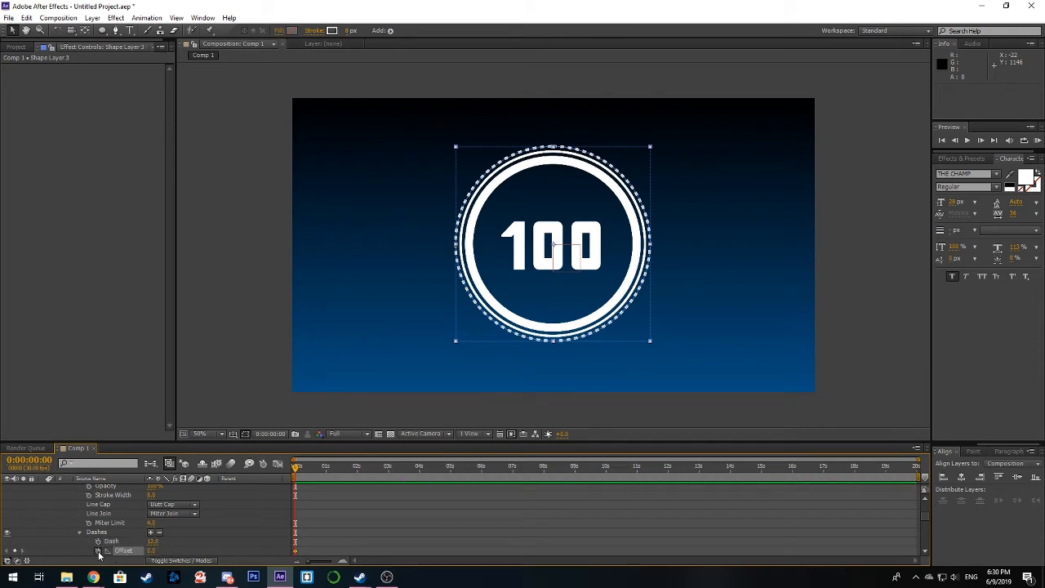
mouse_move(401, 478)
mouse_down()
mouse_move(444, 472)
mouse_move(420, 474)
mouse_up()
drag(152, 551, 191, 548)
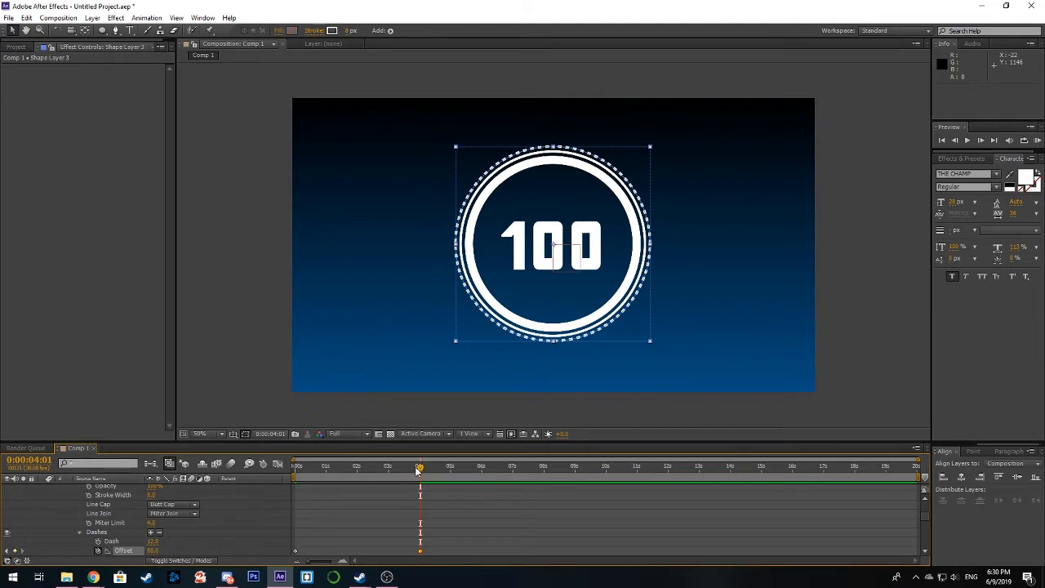
drag(417, 470, 292, 493)
Step: Change the dashed ring's stroke color to light cyan-blue and collapse Shape Layer 3
scroll(115, 499, up, 2)
scroll(124, 509, down, 2)
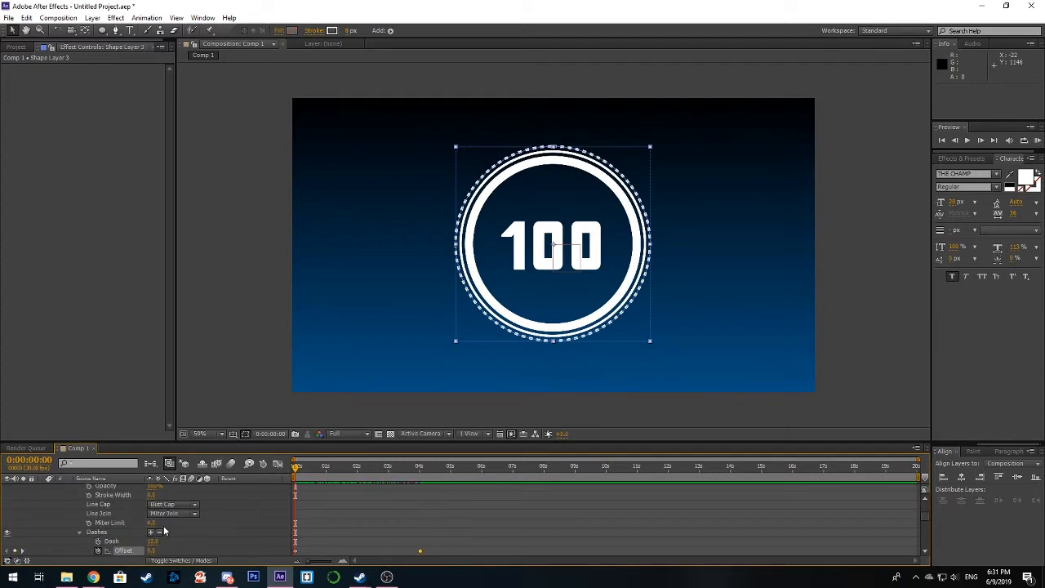
scroll(155, 529, down, 2)
scroll(139, 521, up, 4)
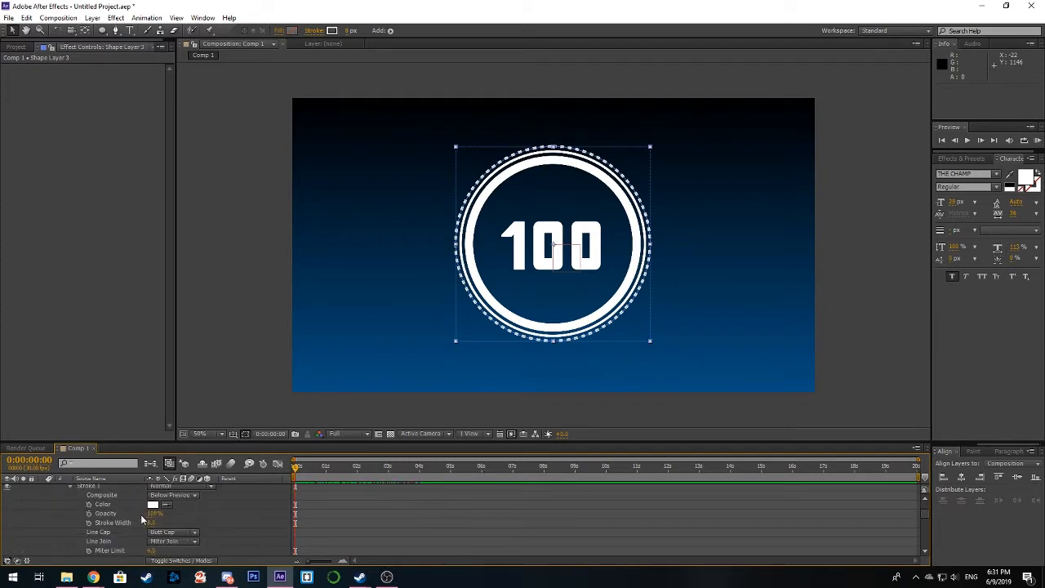
click(152, 533)
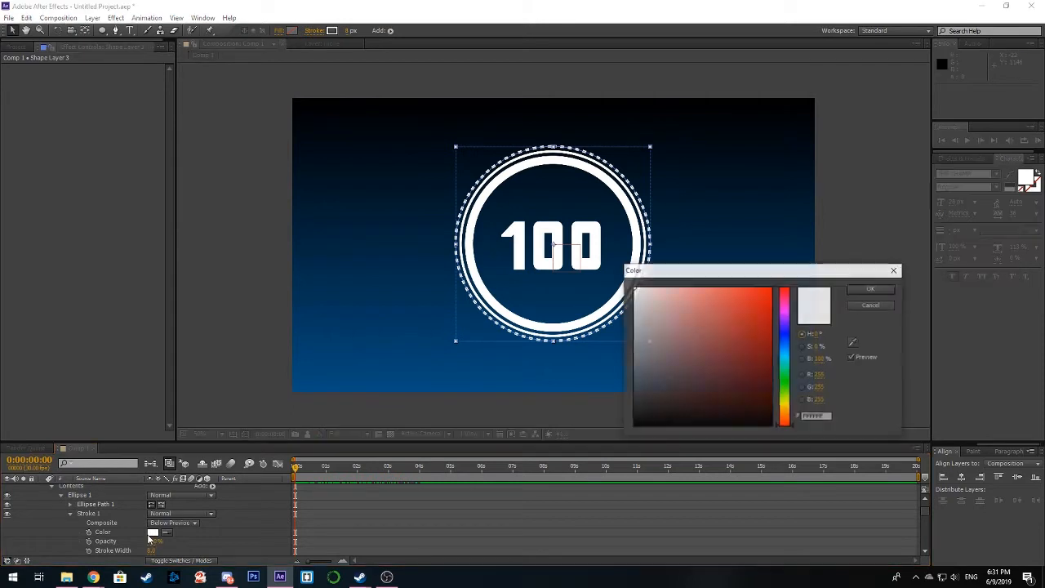
click(784, 357)
click(715, 285)
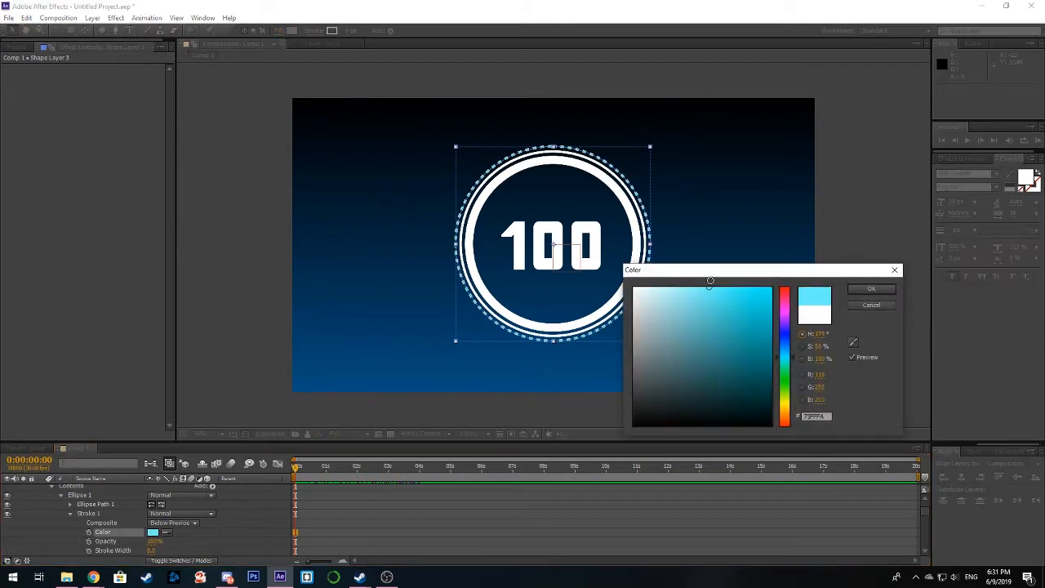
click(852, 292)
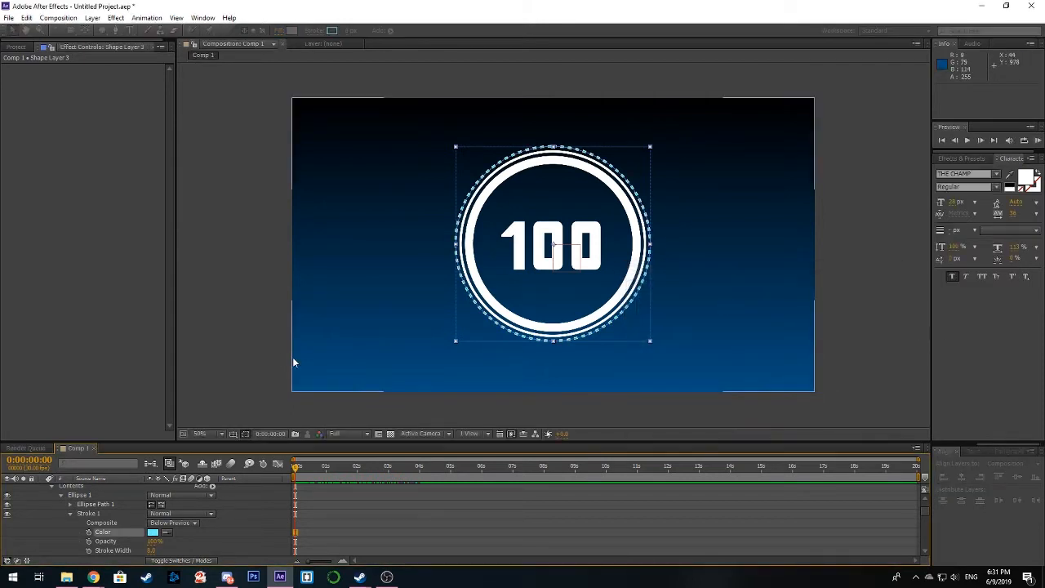
scroll(62, 506, up, 2)
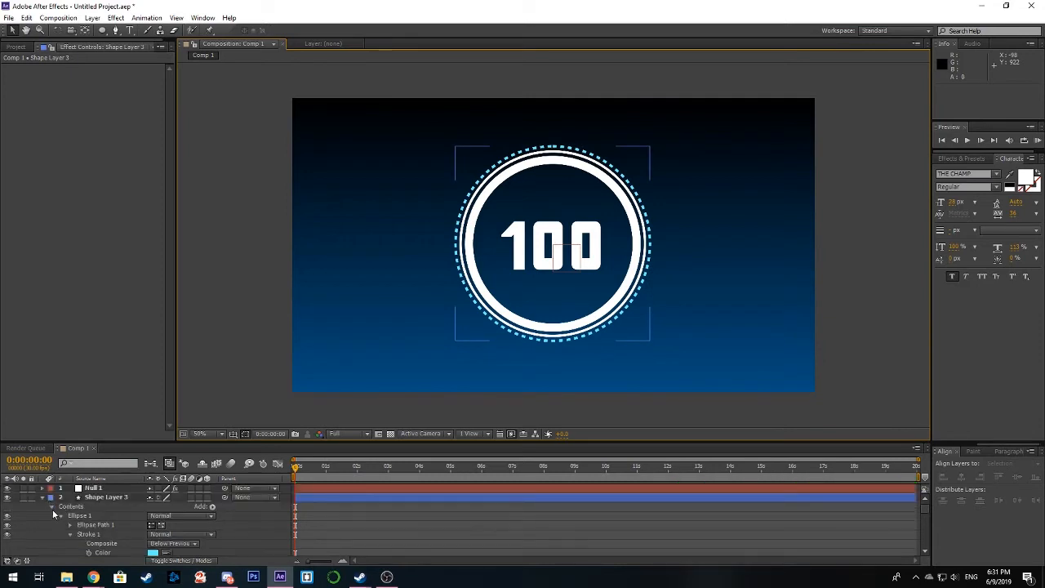
click(59, 515)
click(43, 498)
Step: Set the Slider Control value of Null 1 to 0
click(93, 488)
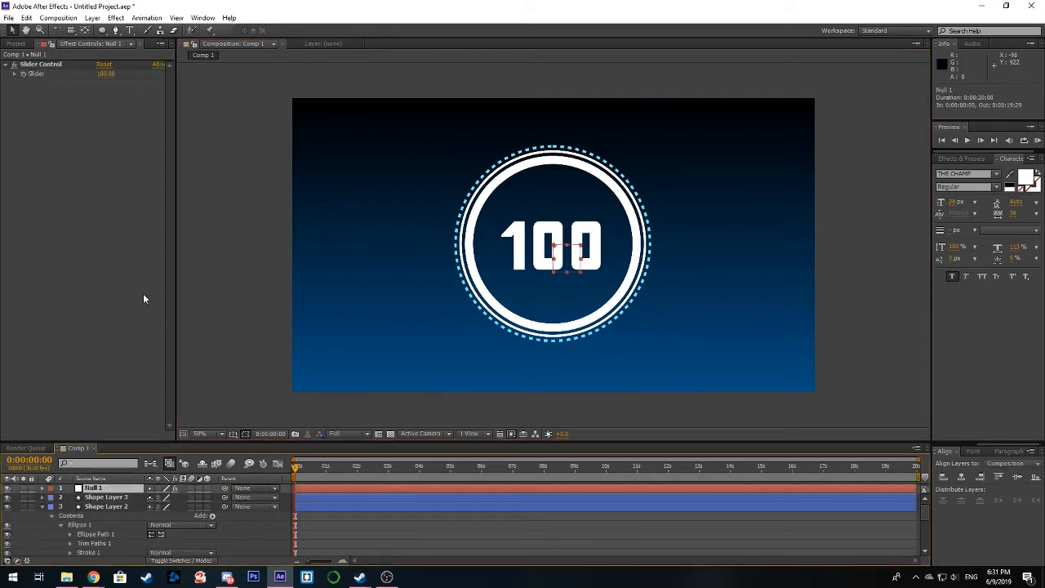
mouse_move(106, 77)
mouse_down()
mouse_move(48, 81)
mouse_move(123, 85)
mouse_move(114, 82)
mouse_up()
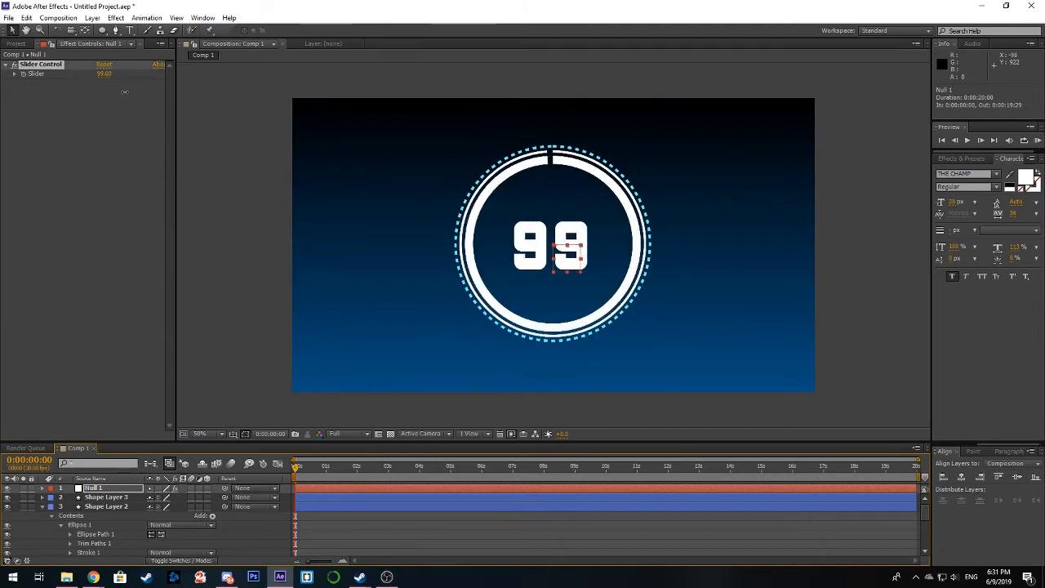
click(106, 74)
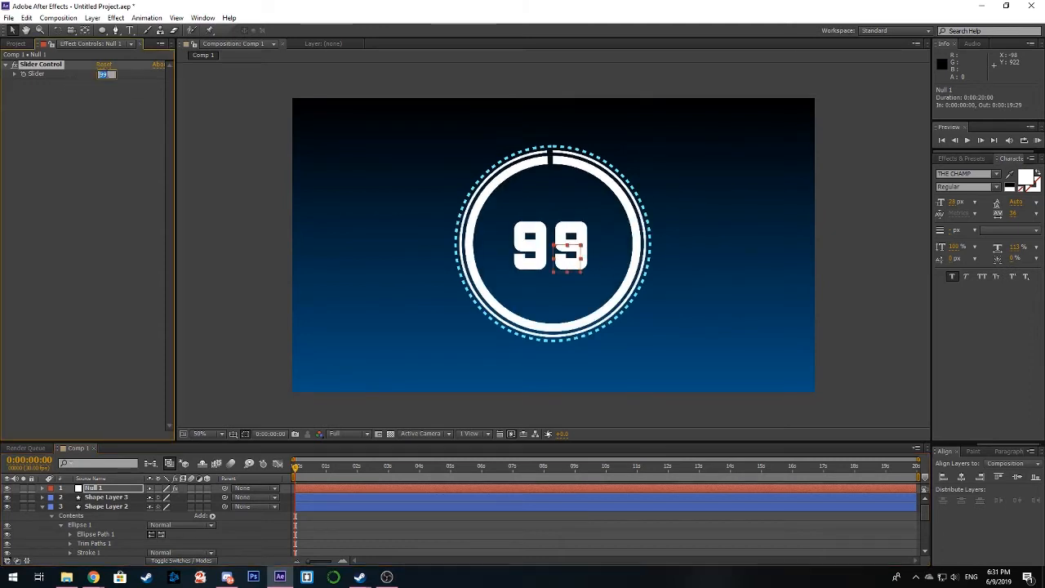
click(119, 90)
drag(81, 71, 56, 73)
click(99, 74)
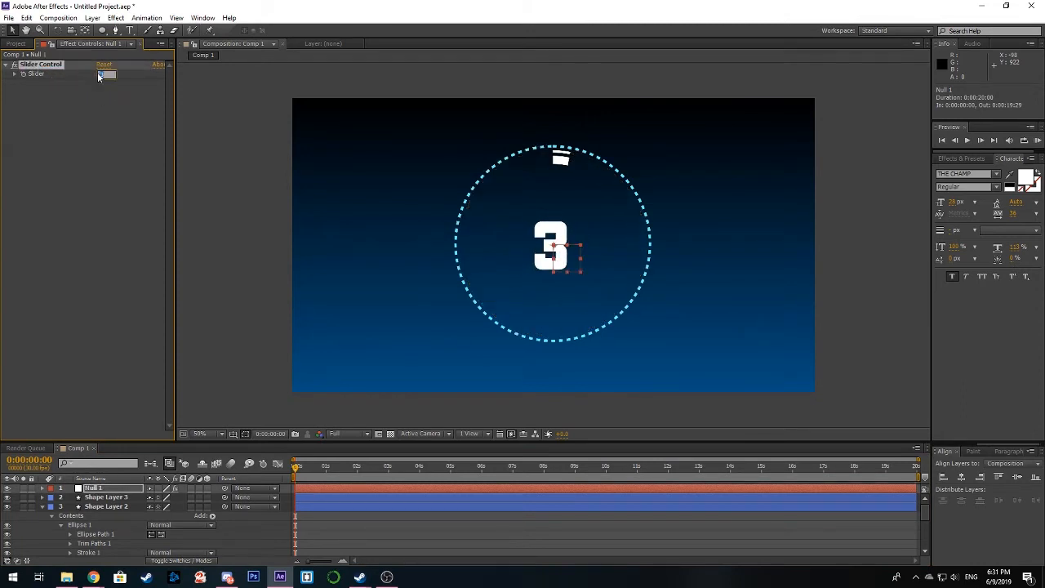
click(201, 219)
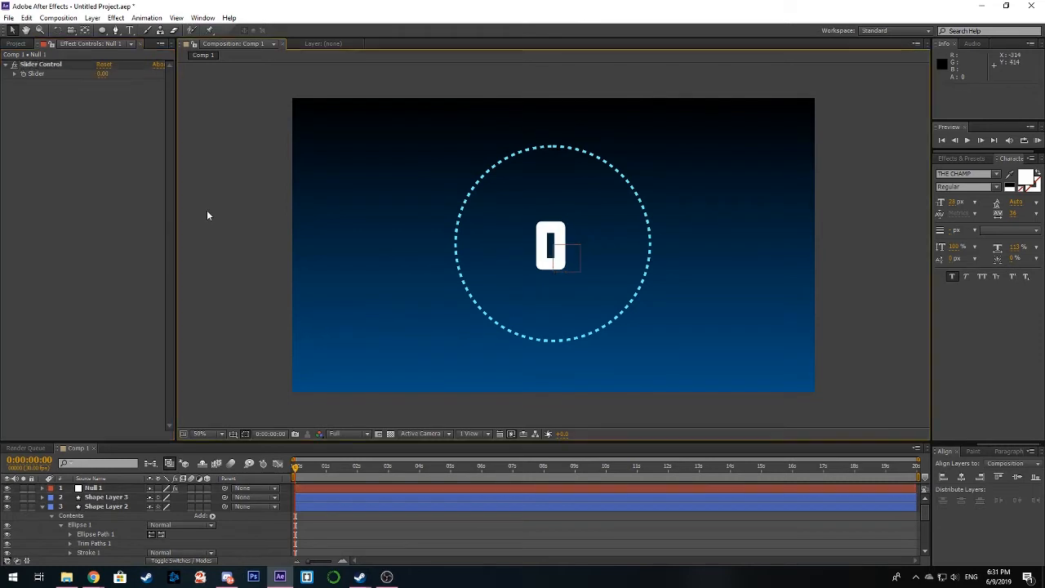
Step: Keyframe Null 1's Slider from 0 at 0:00:00:01 to 100 at 0:00:04:29, and return to the first frame
click(295, 469)
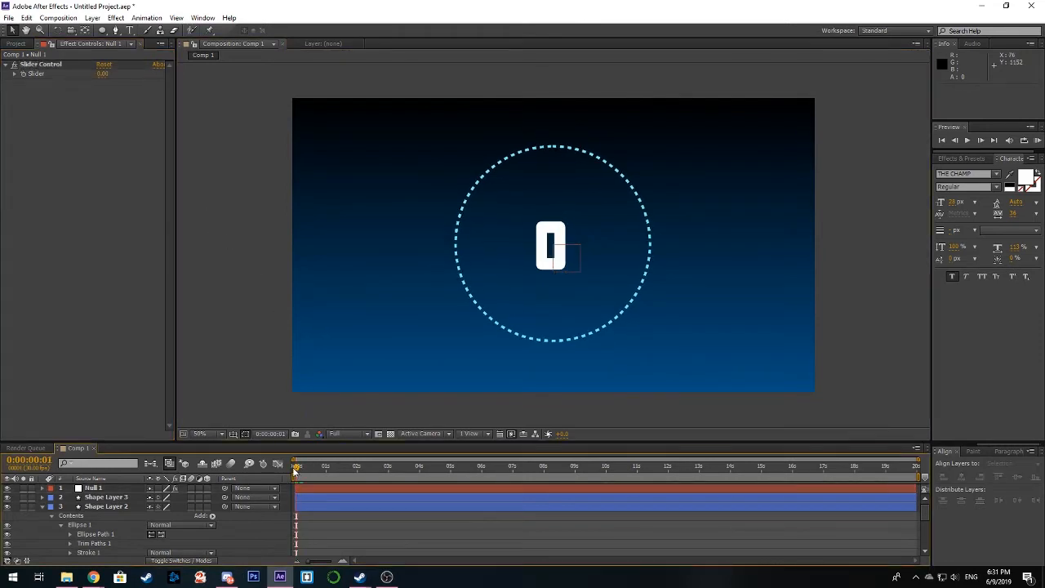
click(23, 74)
drag(297, 470, 449, 472)
click(103, 75)
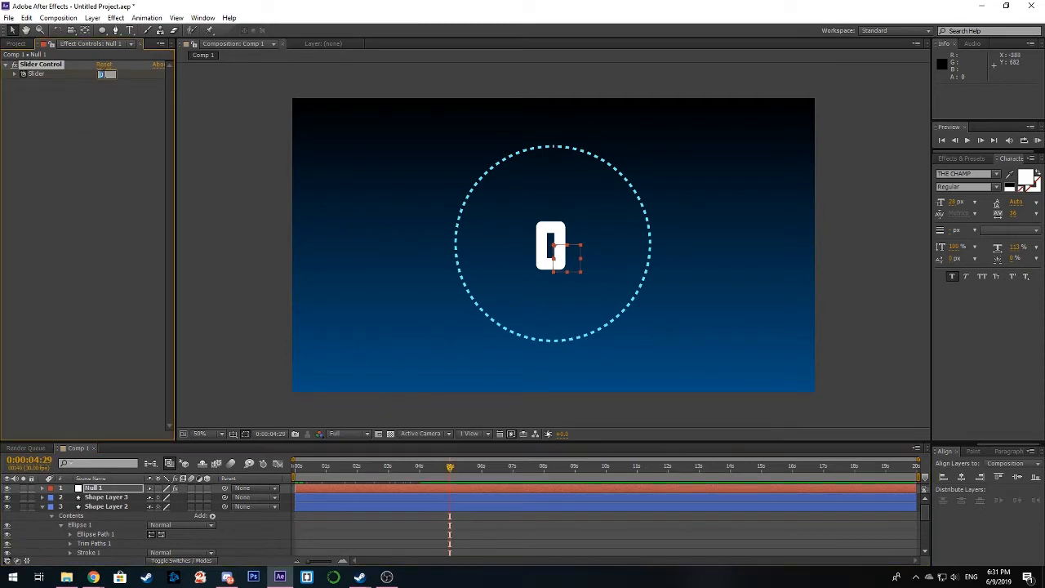
text(100)
key(Return)
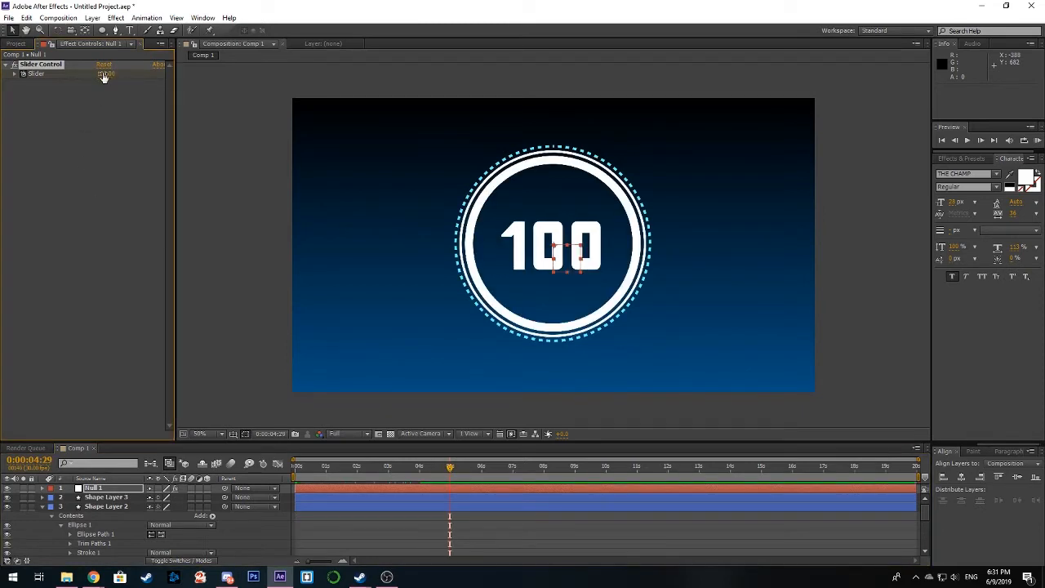
drag(449, 472, 43, 510)
Step: Pre-compose the null, the three shape layers and the counter text with all attributes, and return to Comp 1 at 0:00:04:00
click(43, 508)
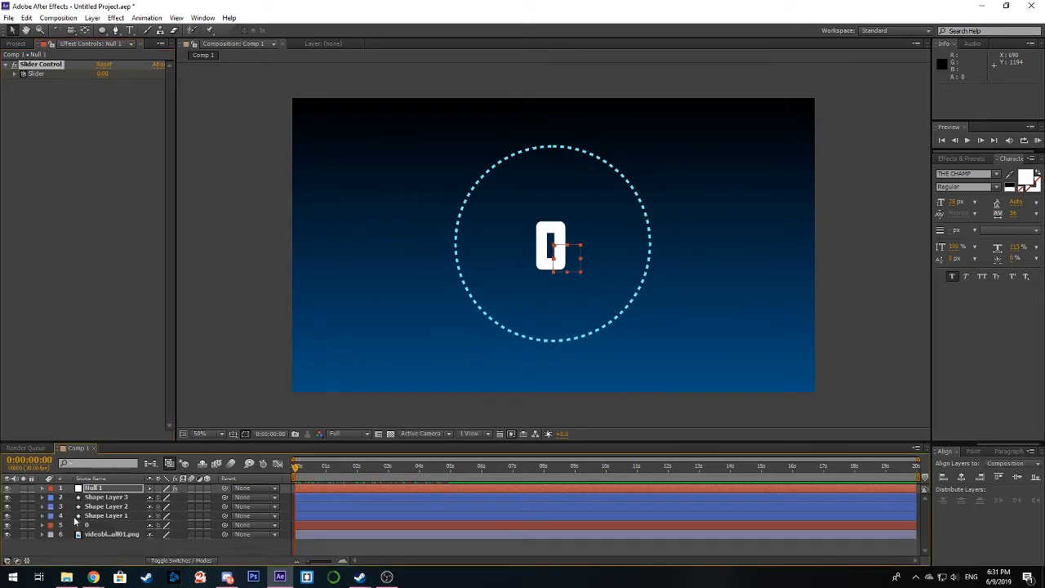
click(115, 498)
shift+click(114, 498)
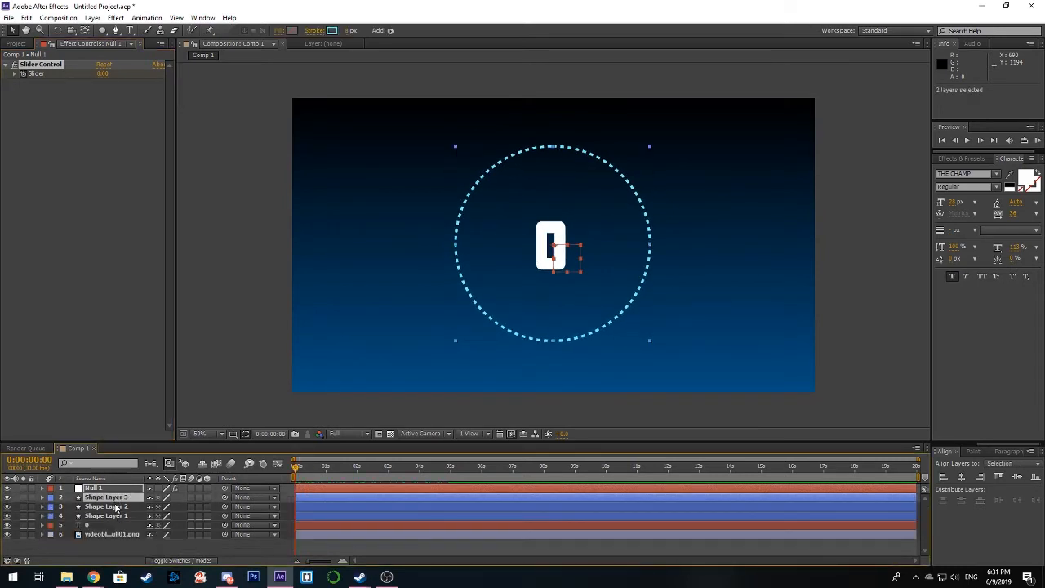
shift+click(118, 507)
shift+click(119, 516)
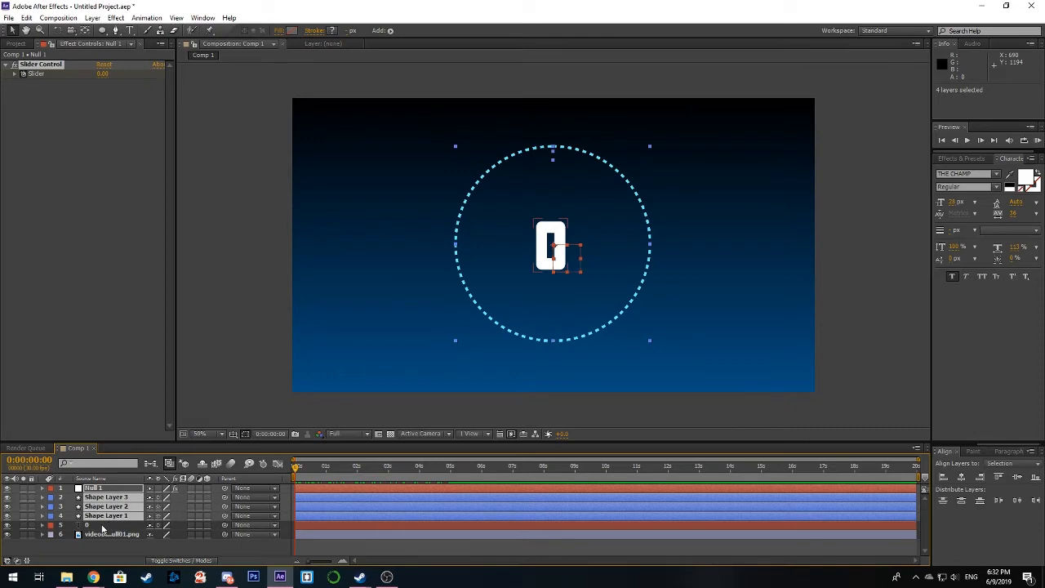
shift+click(103, 526)
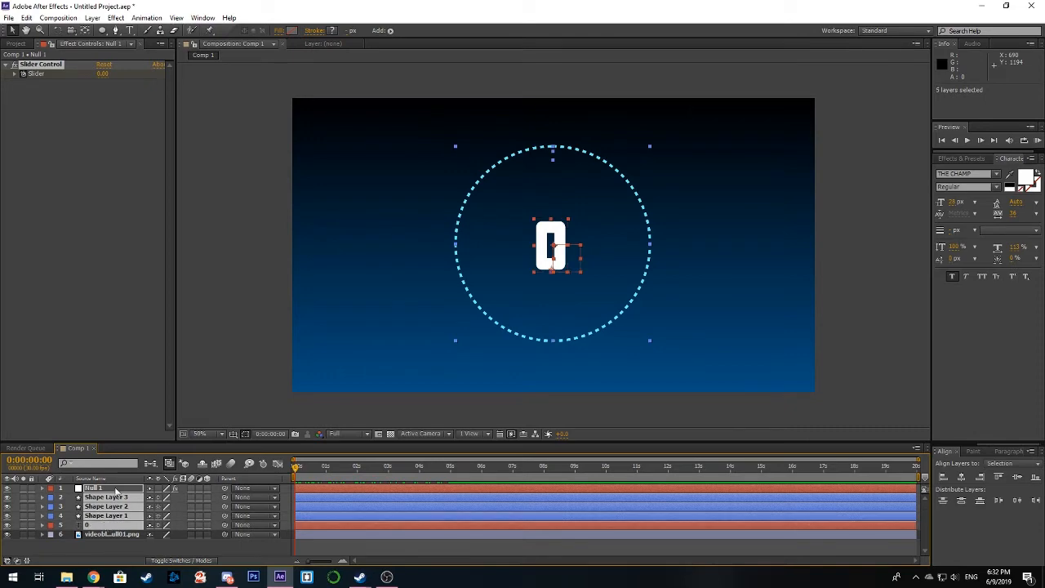
right_click(114, 529)
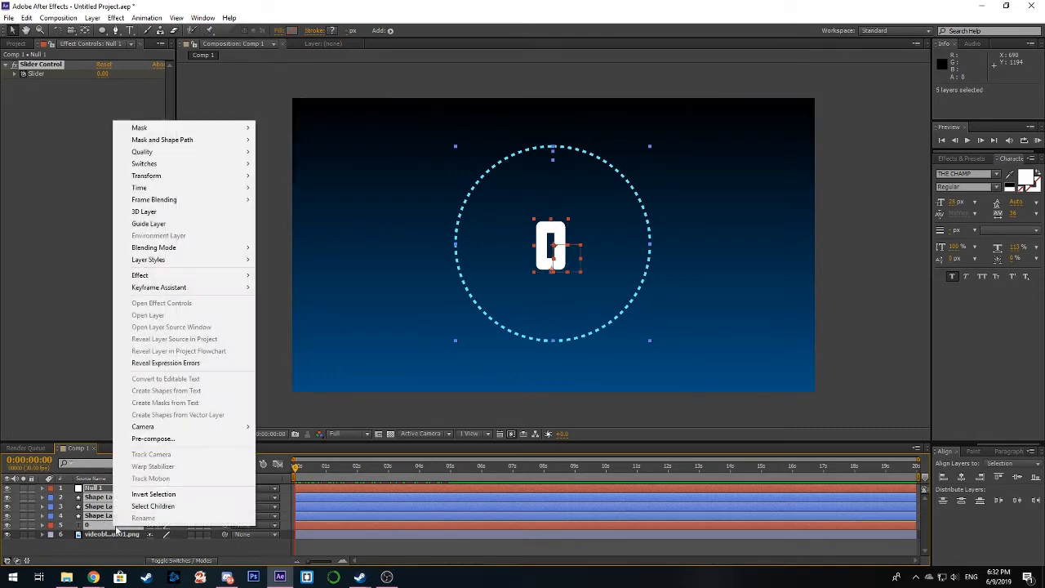
click(154, 439)
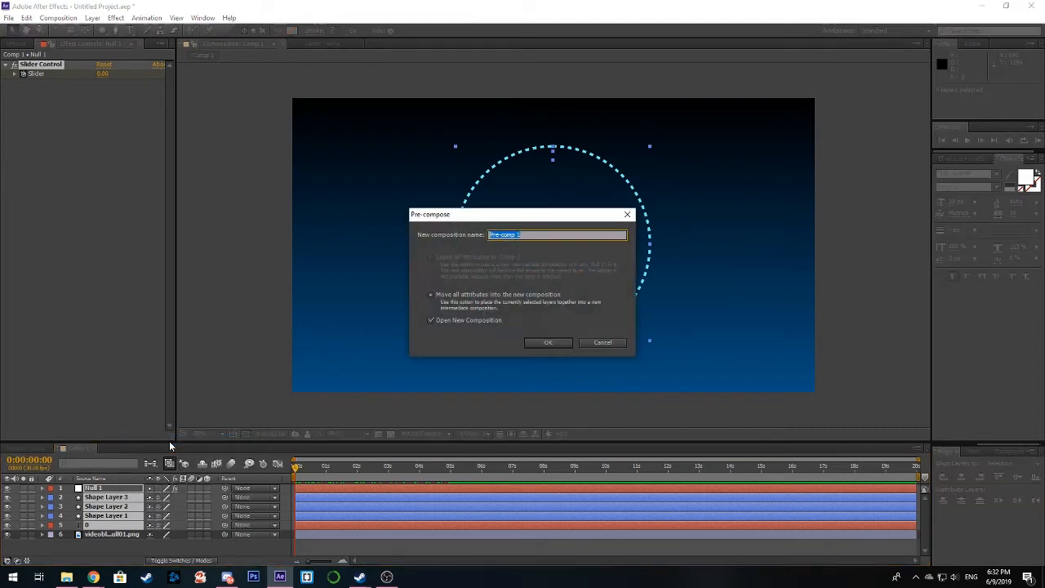
click(547, 345)
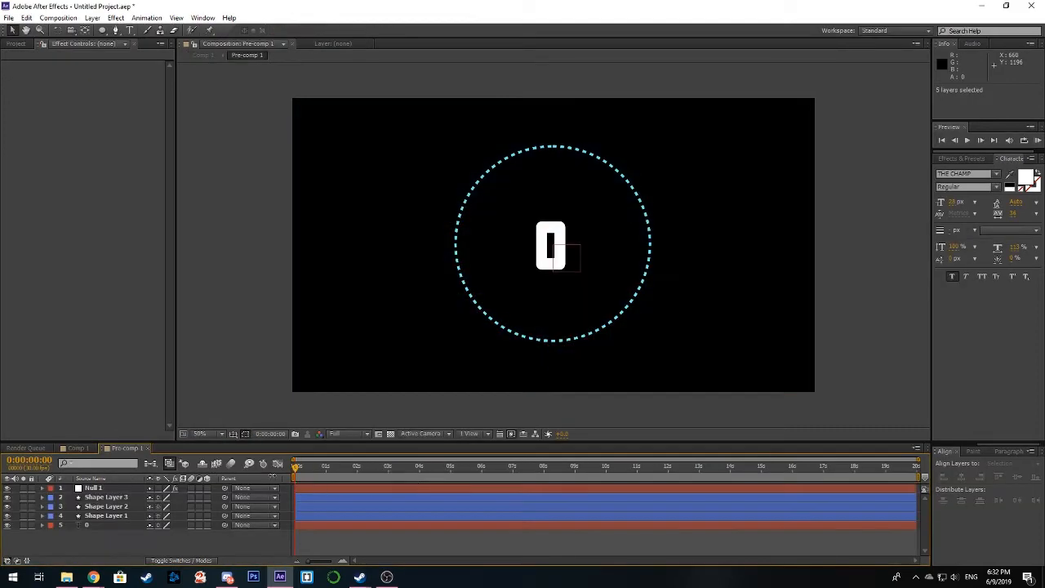
drag(306, 467, 419, 477)
click(74, 449)
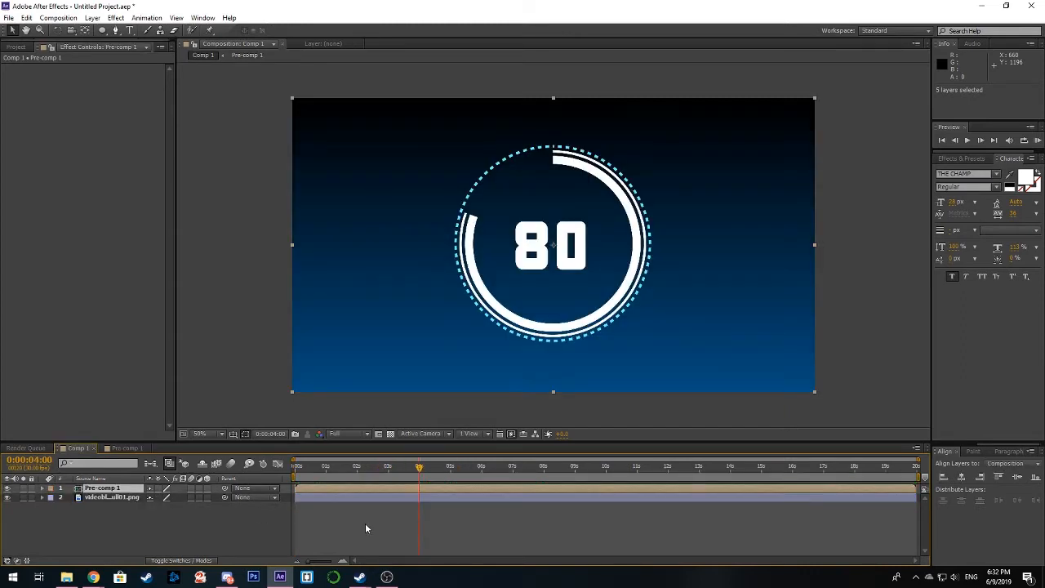
drag(764, 165, 706, 199)
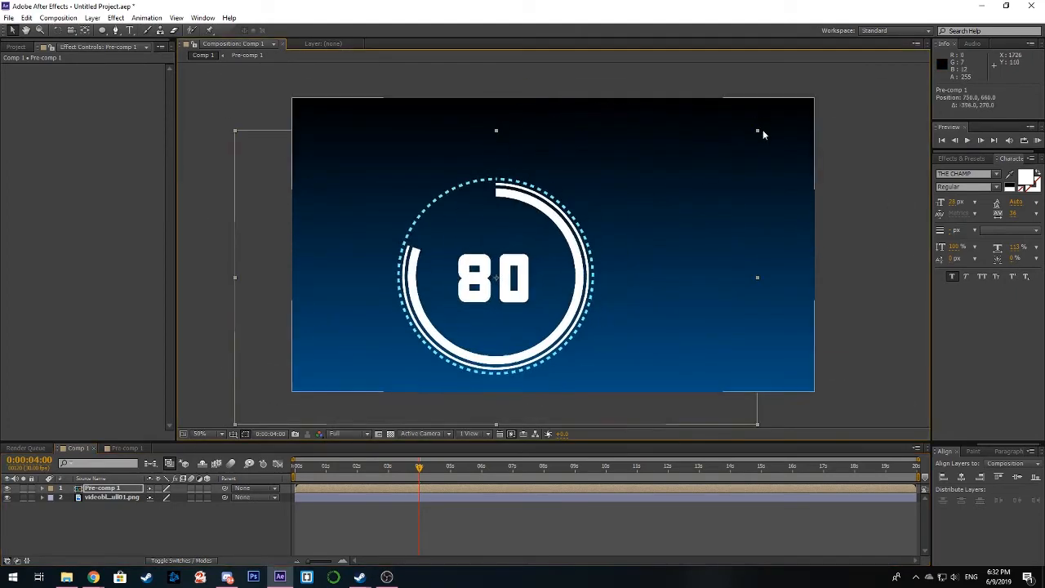
drag(760, 131, 684, 204)
key(ctrl+z)
key(ctrl+z)
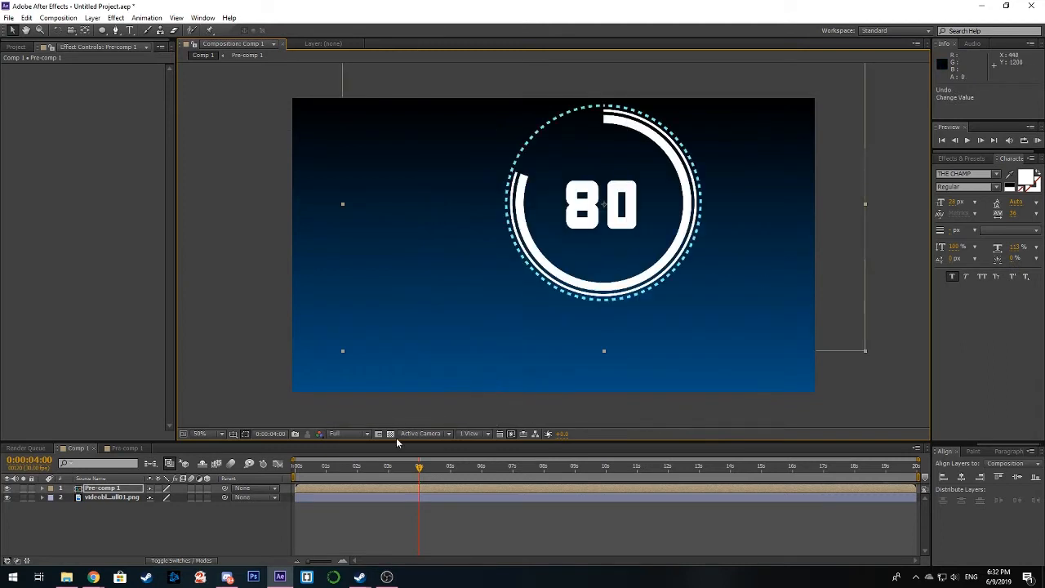
Step: Scale down the pre-composed counter and place it in the upper-right part of the frame at about position 1588, 300
drag(644, 235, 677, 242)
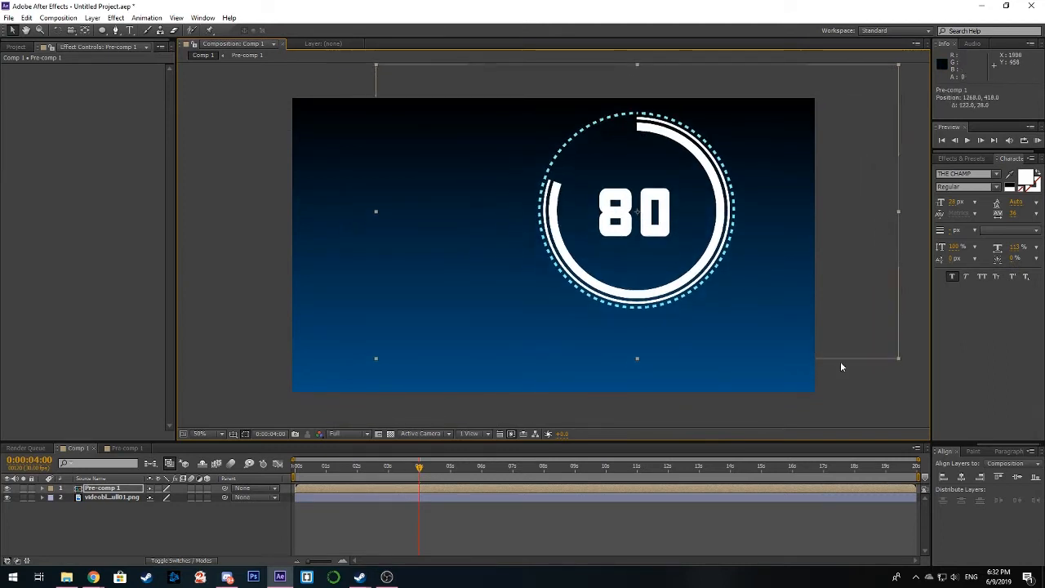
drag(897, 362, 814, 310)
drag(617, 267, 724, 222)
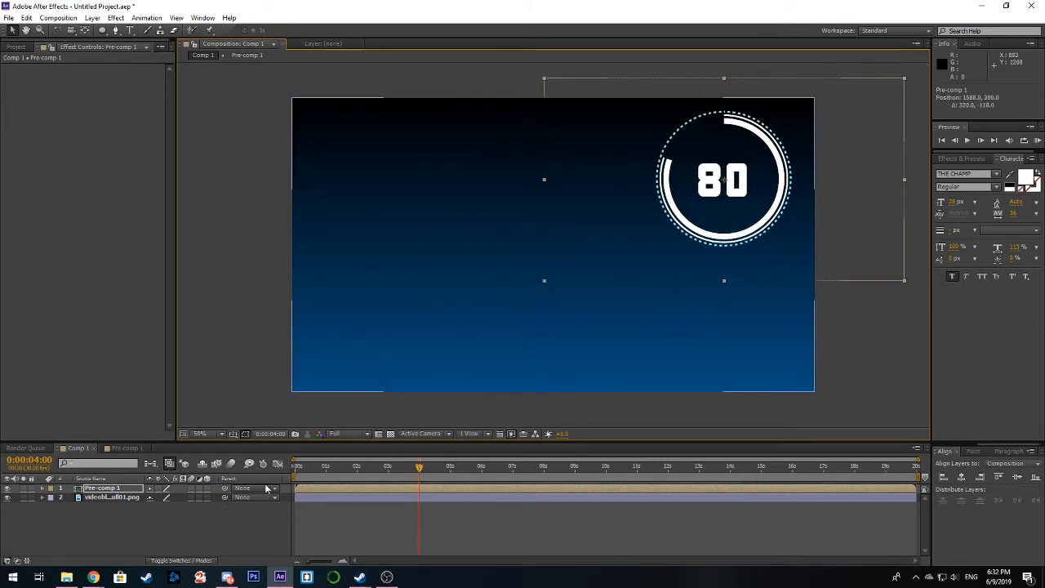
Step: Scrub the early part of Comp 1 and open Pre-comp 1 at its first frame with no layers selected
click(345, 467)
drag(364, 477, 333, 474)
click(129, 448)
click(294, 474)
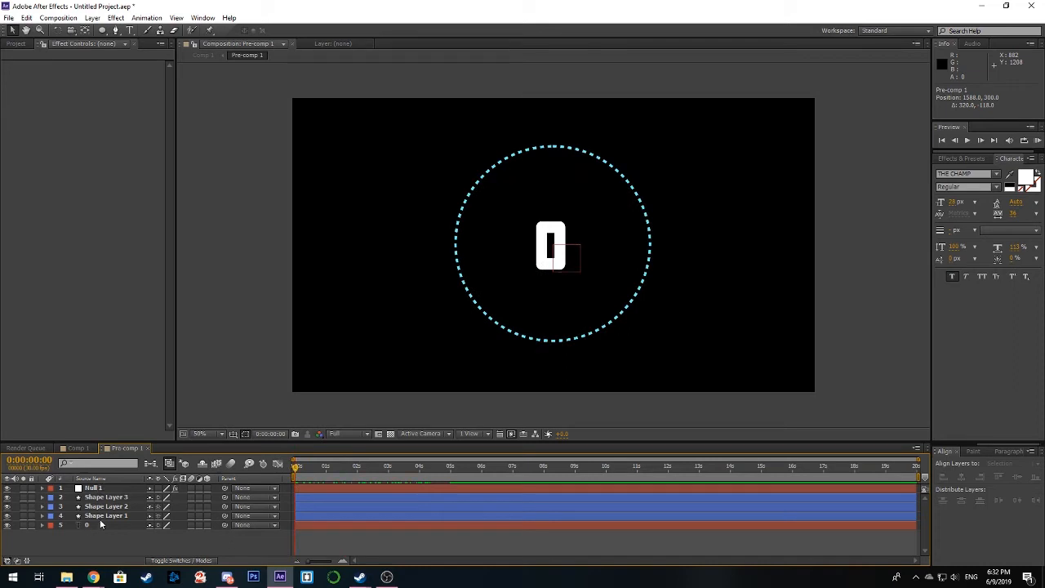
key(ctrl+a)
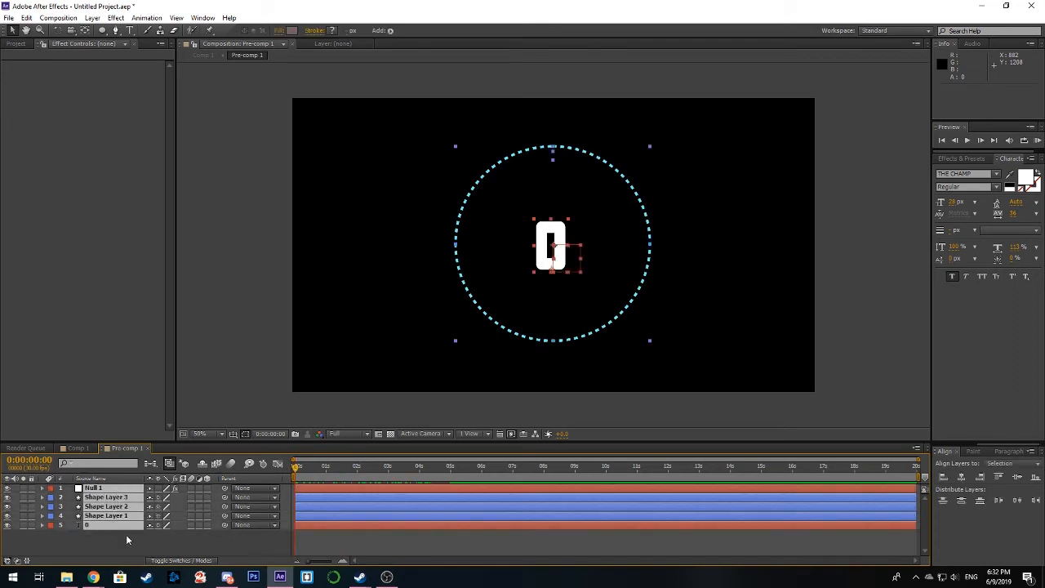
click(126, 539)
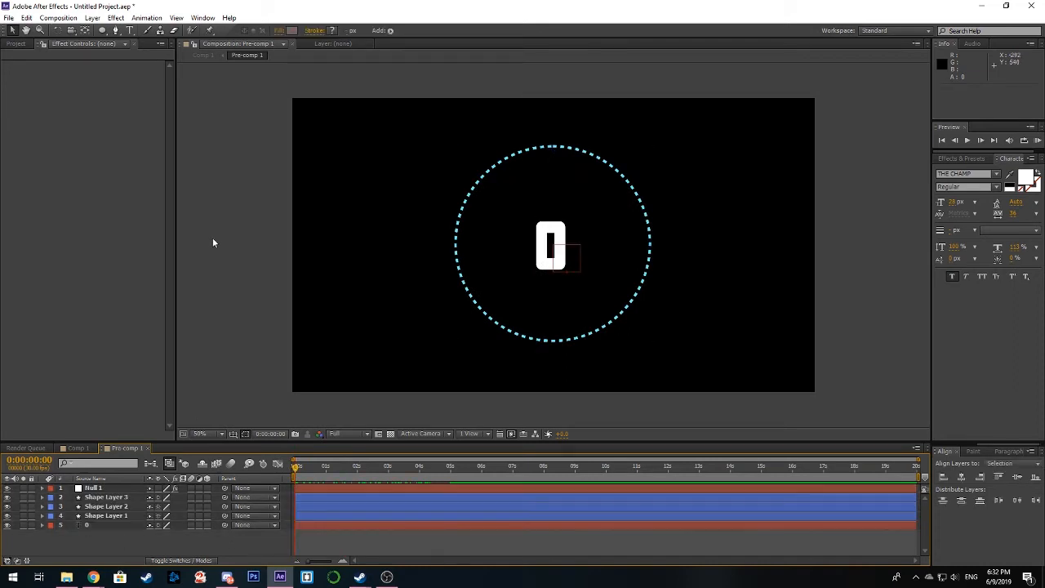
Step: Create a new 1920 x 1080, 30 fps, 20-second composition named rating2
click(59, 18)
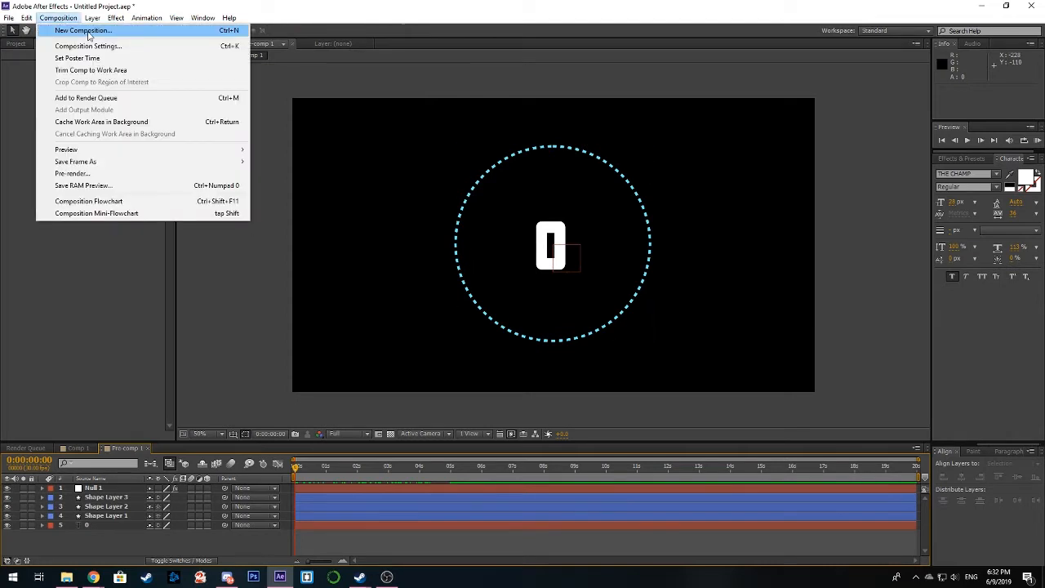
click(66, 29)
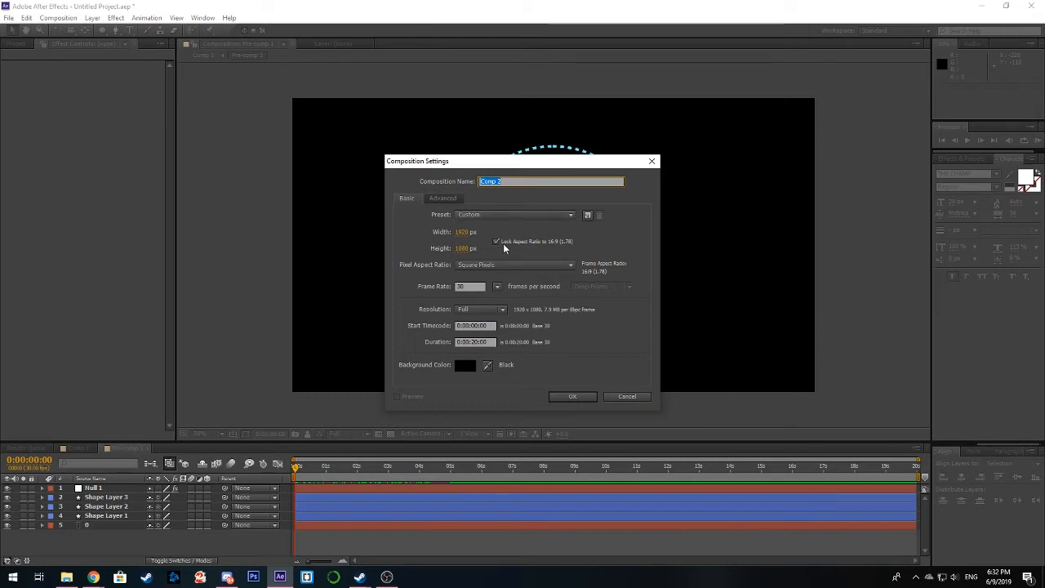
text(ret)
text(ing2)
click(573, 396)
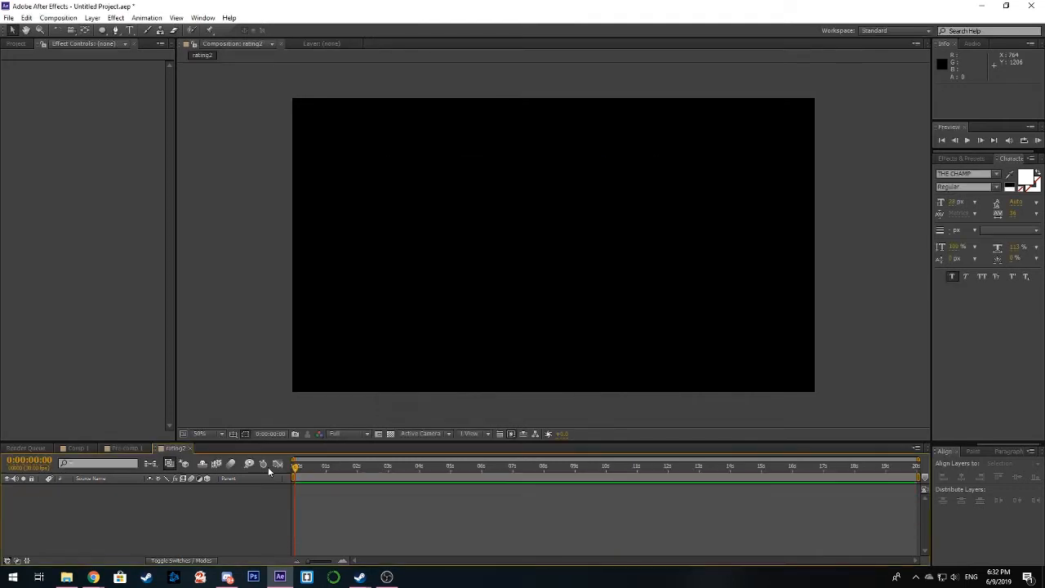
Step: Copy all five layers from Pre-comp 1 and paste them into the rating2 composition
click(124, 449)
drag(119, 535, 90, 485)
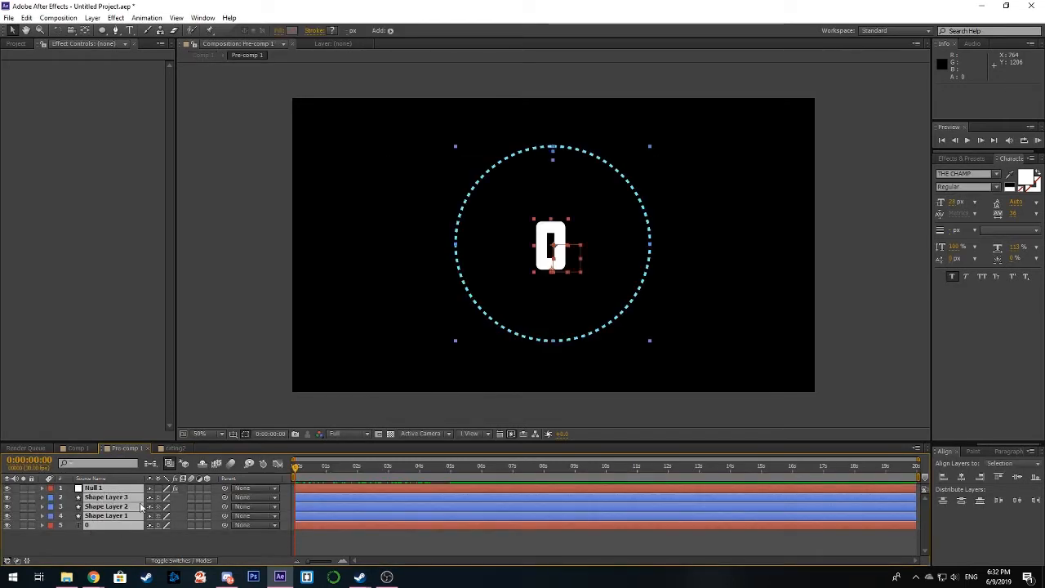
key(ctrl+c)
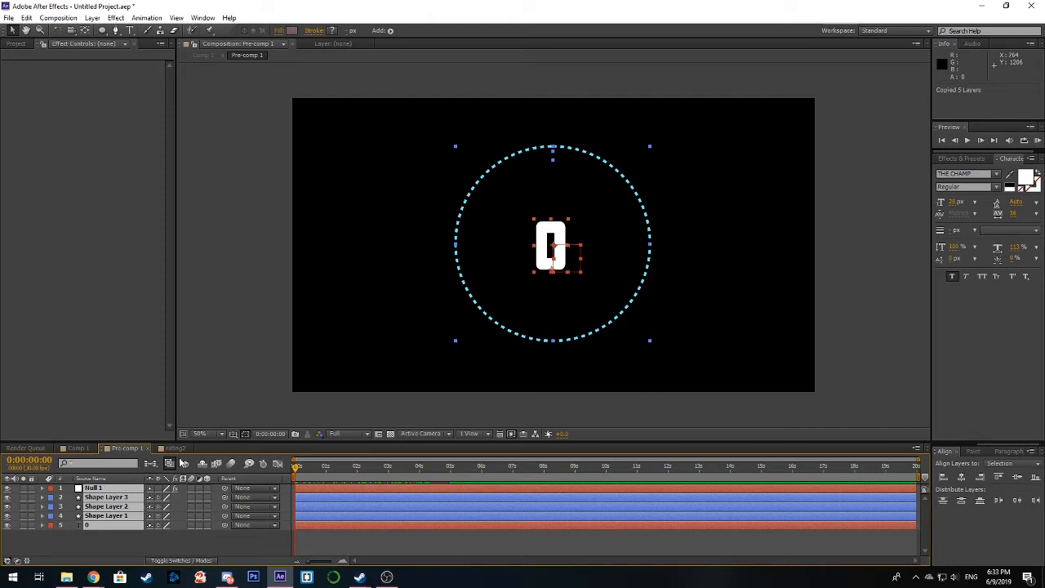
click(175, 449)
key(ctrl+v)
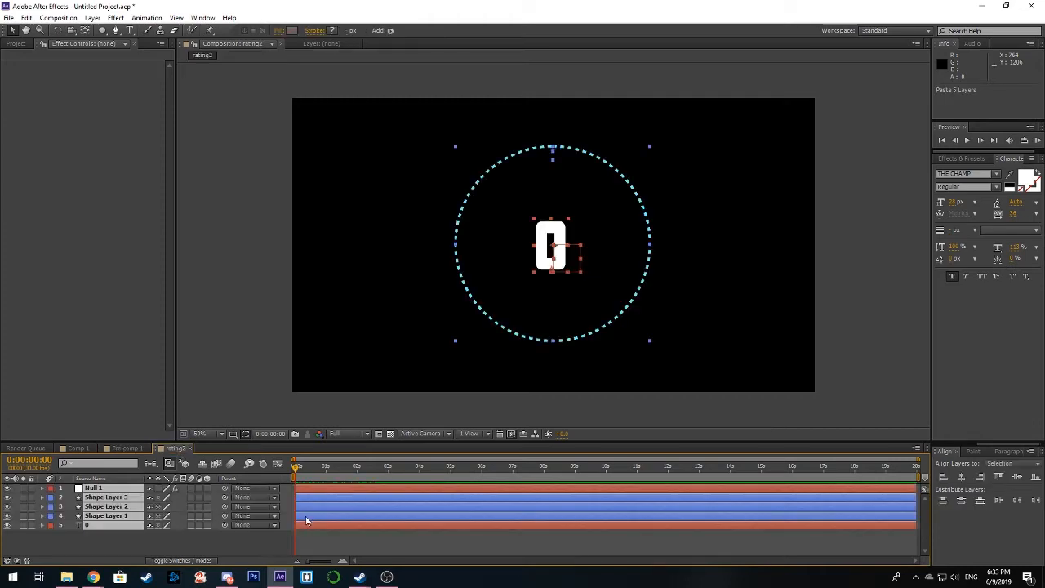
click(330, 535)
Step: Reveal Null 1's Slider keyframes in rating2, delete the keyframe at 0:00:04:29, and move the playhead to 0:00:05:00
drag(297, 468, 311, 470)
click(325, 489)
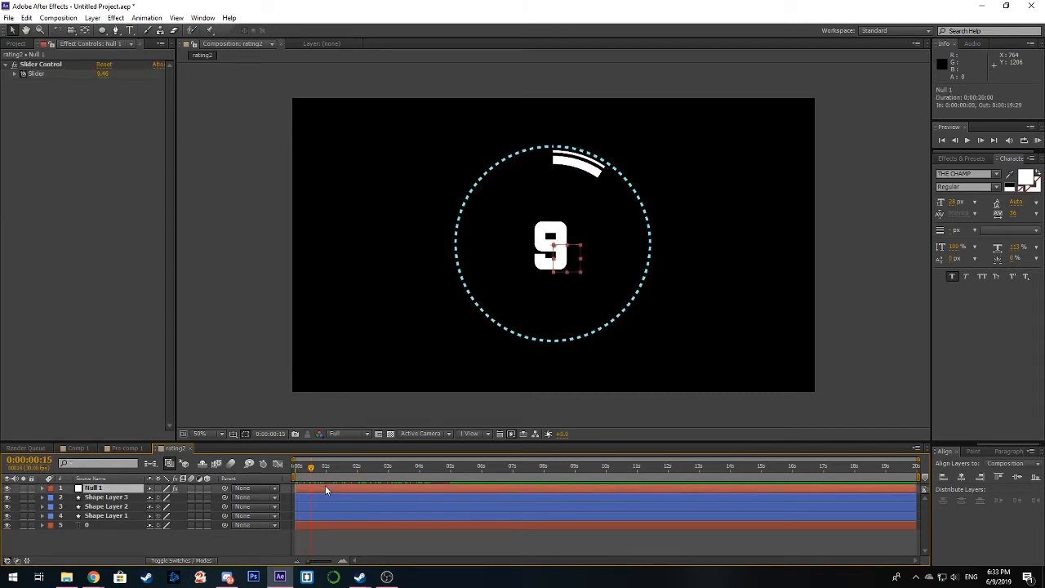
click(42, 487)
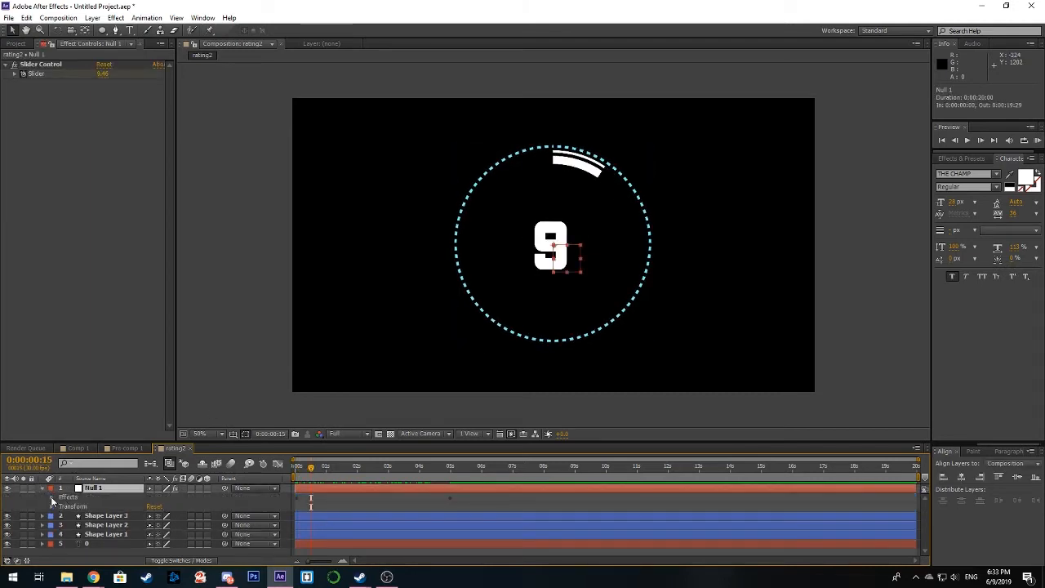
click(52, 497)
click(61, 507)
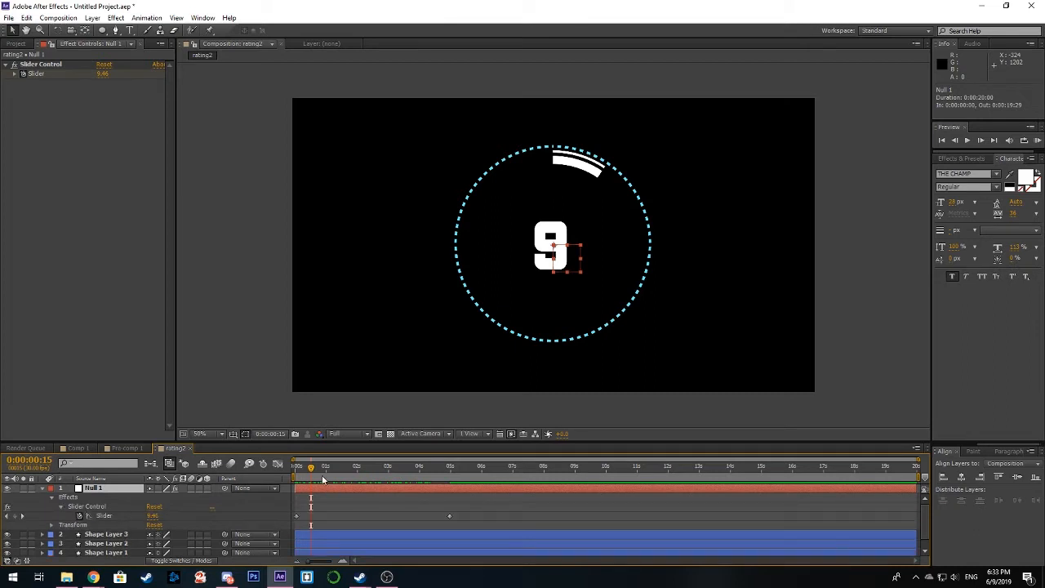
drag(384, 467, 442, 507)
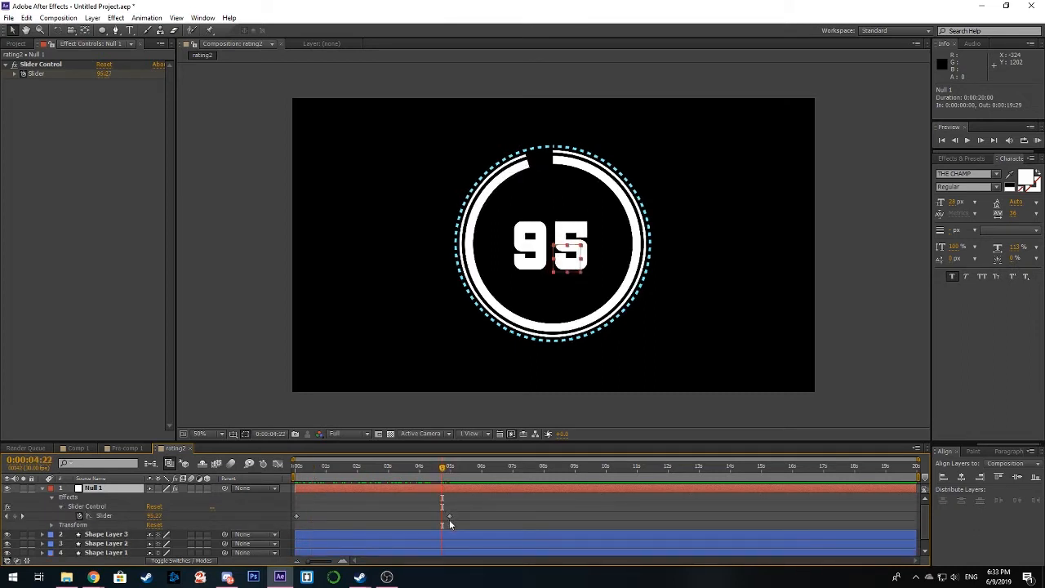
click(449, 517)
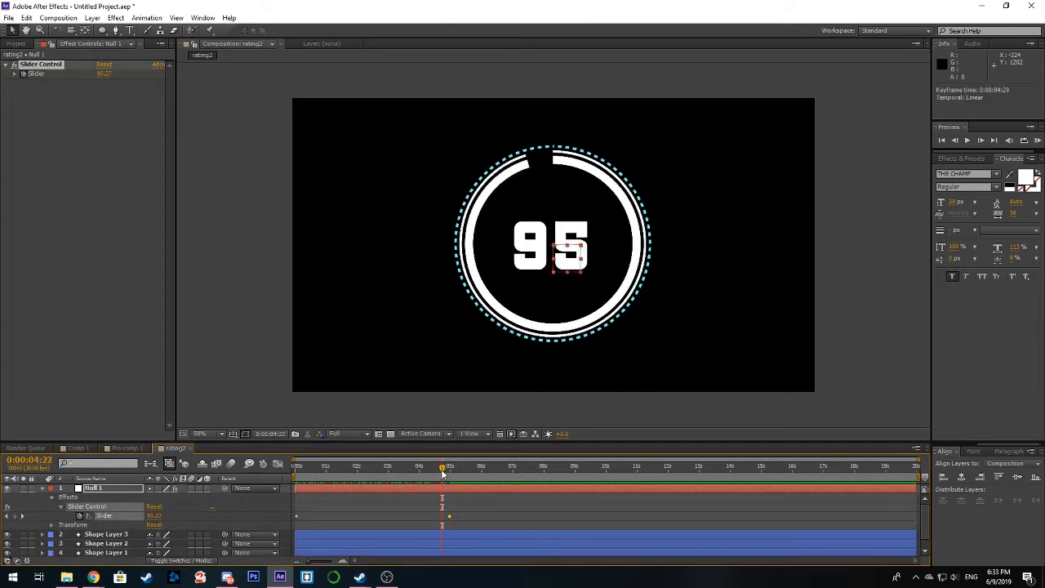
key(Delete)
drag(442, 473, 451, 470)
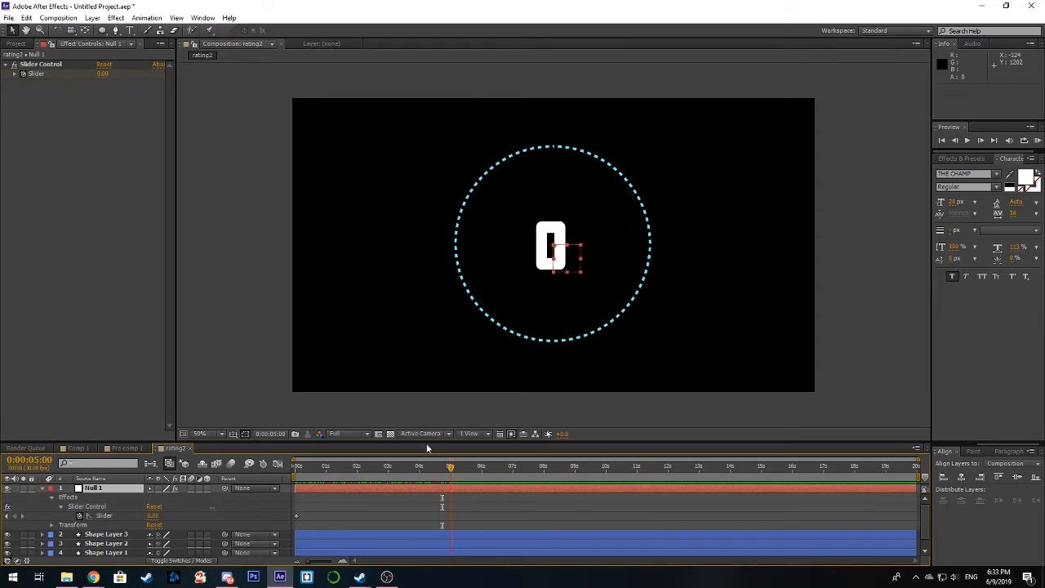
Step: Set Null 1's Slider to 75 at 0:00:05:00 in rating2, check the end of the count and collapse the layer
drag(99, 75, 146, 76)
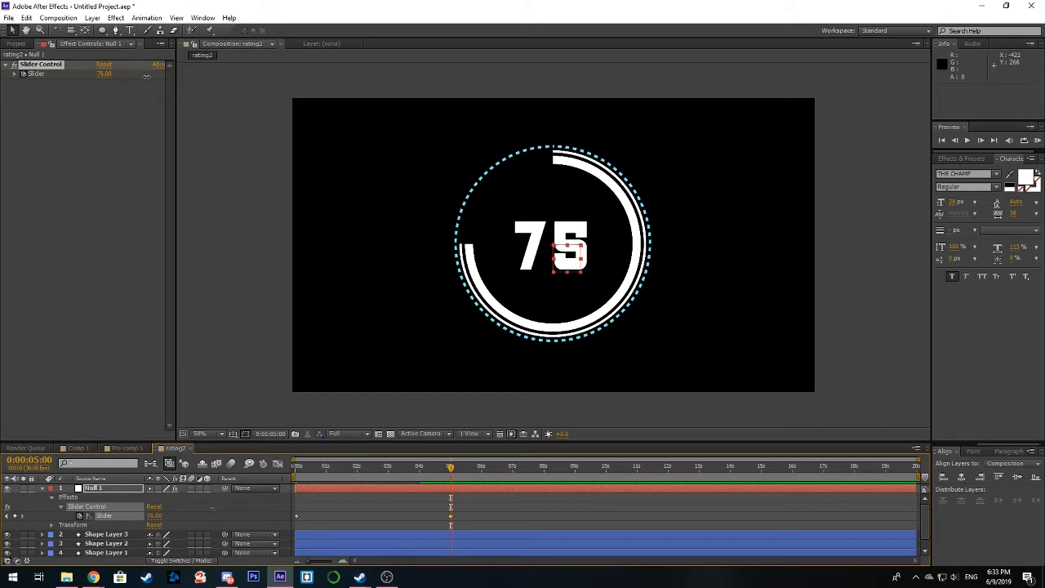
drag(451, 467, 455, 488)
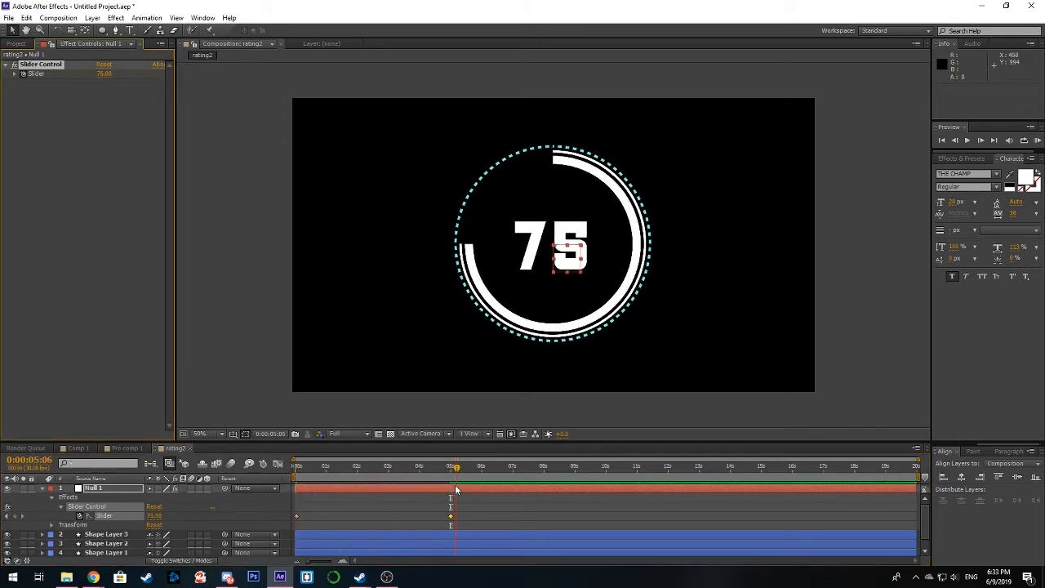
click(43, 488)
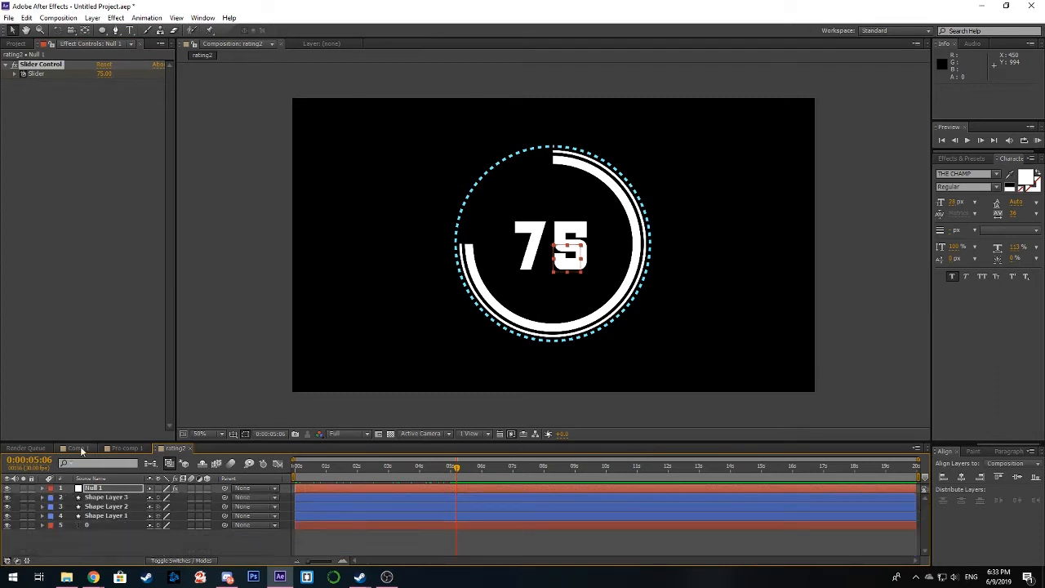
Step: Return to Comp 1 and add the rating2 composition as a layer above Pre-comp 1
click(80, 448)
click(11, 46)
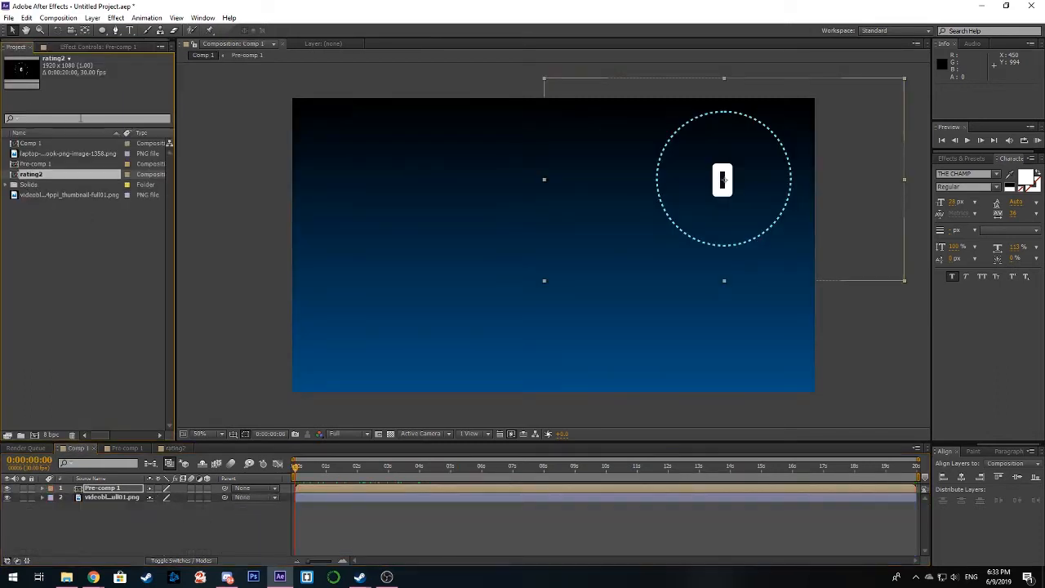
click(37, 175)
drag(32, 176, 595, 236)
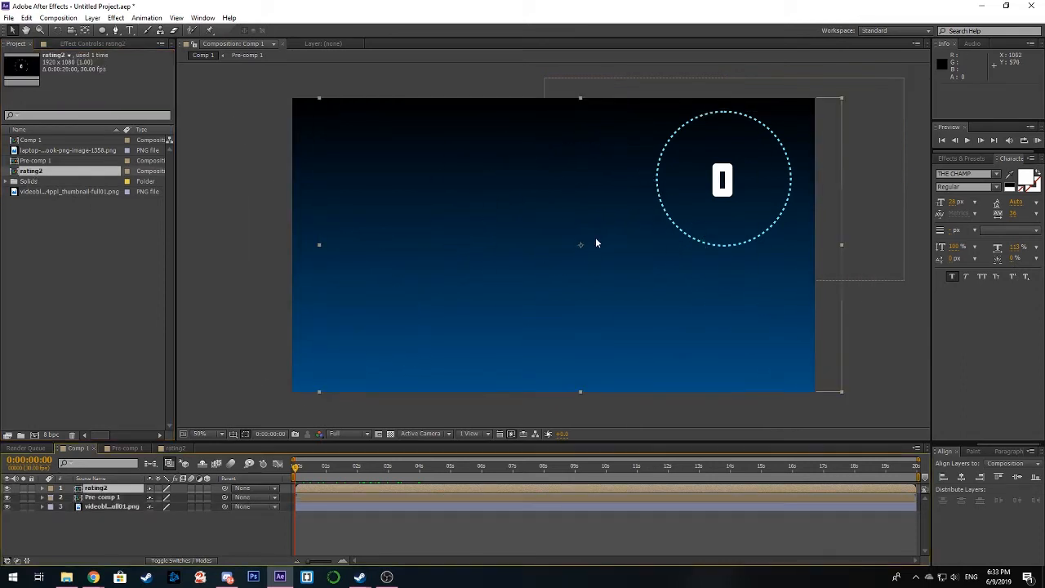
Step: Shrink the rating2 counter to roughly half the large counter's size, place it below that counter, and preview up to 0:00:05:13
drag(841, 98, 739, 157)
drag(600, 250, 747, 194)
drag(886, 269, 904, 286)
drag(734, 206, 630, 315)
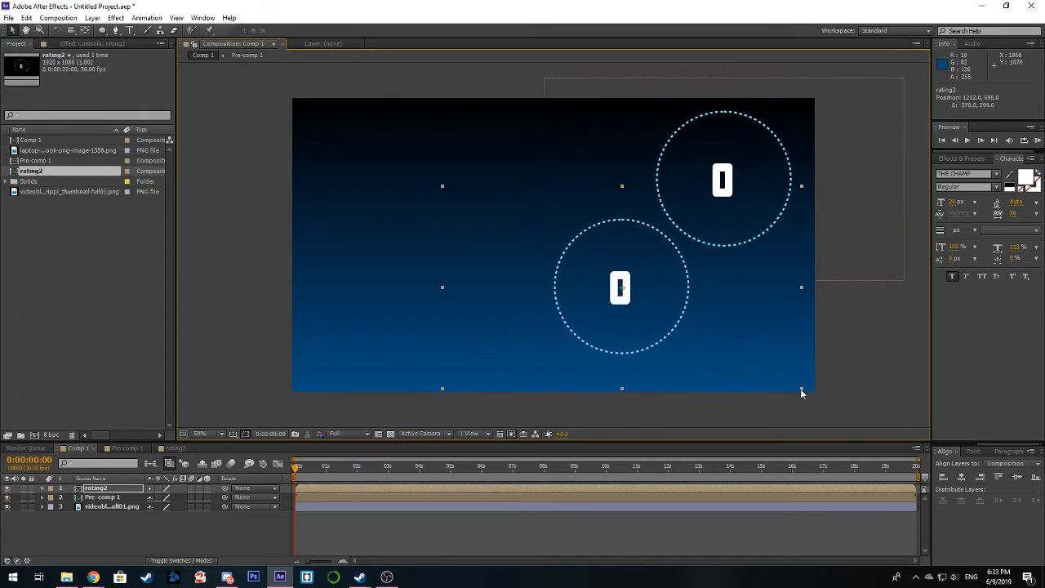
drag(800, 389, 737, 353)
drag(655, 331, 794, 340)
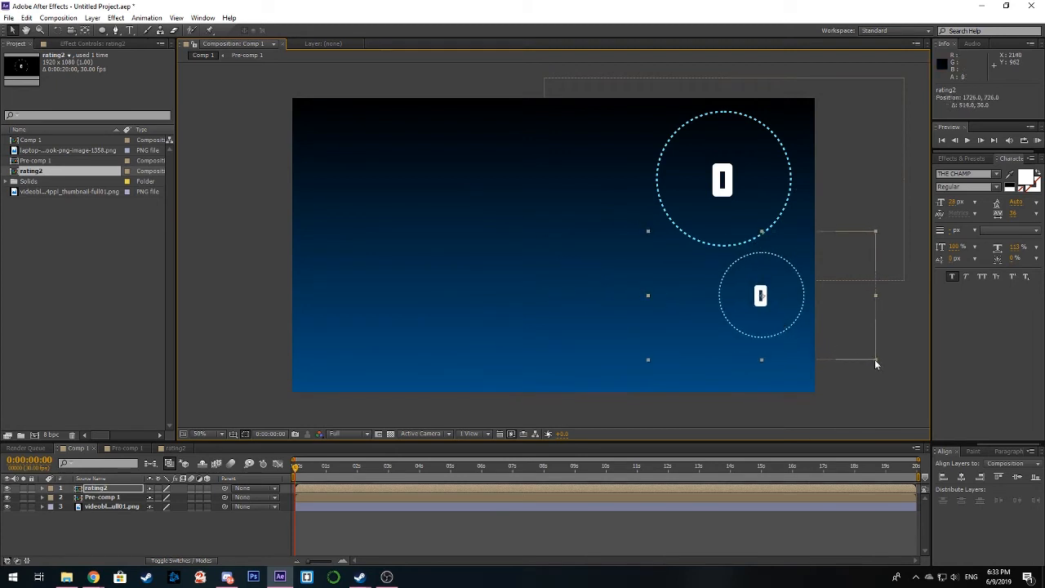
drag(875, 359, 795, 315)
click(461, 448)
drag(296, 468, 464, 474)
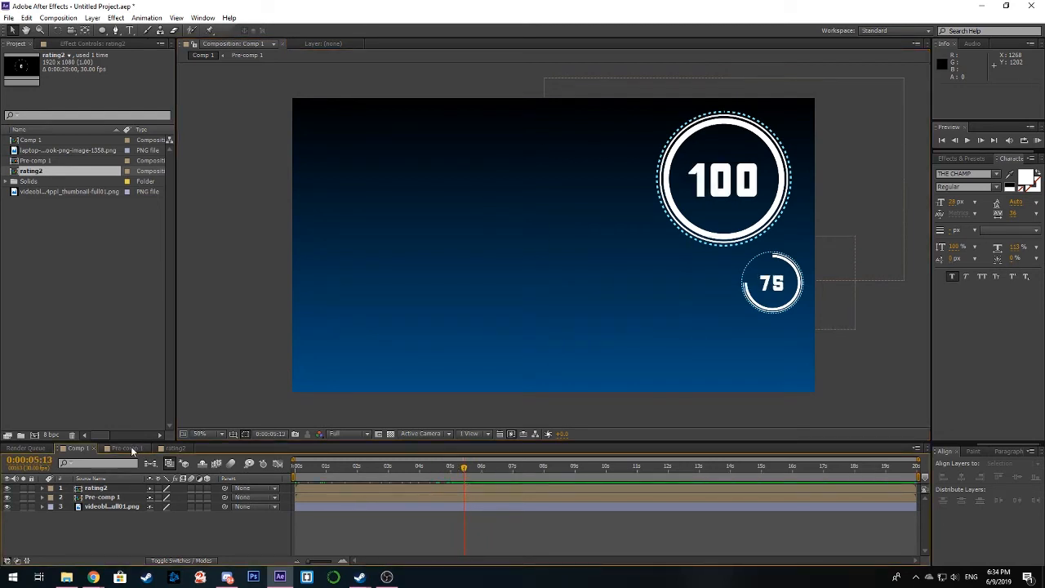
click(171, 448)
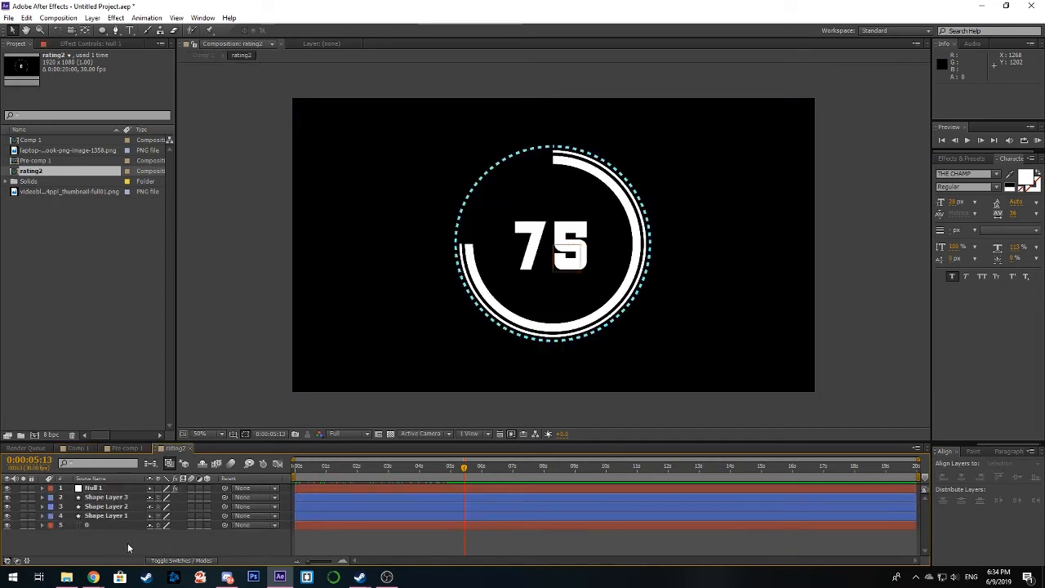
drag(128, 543, 128, 497)
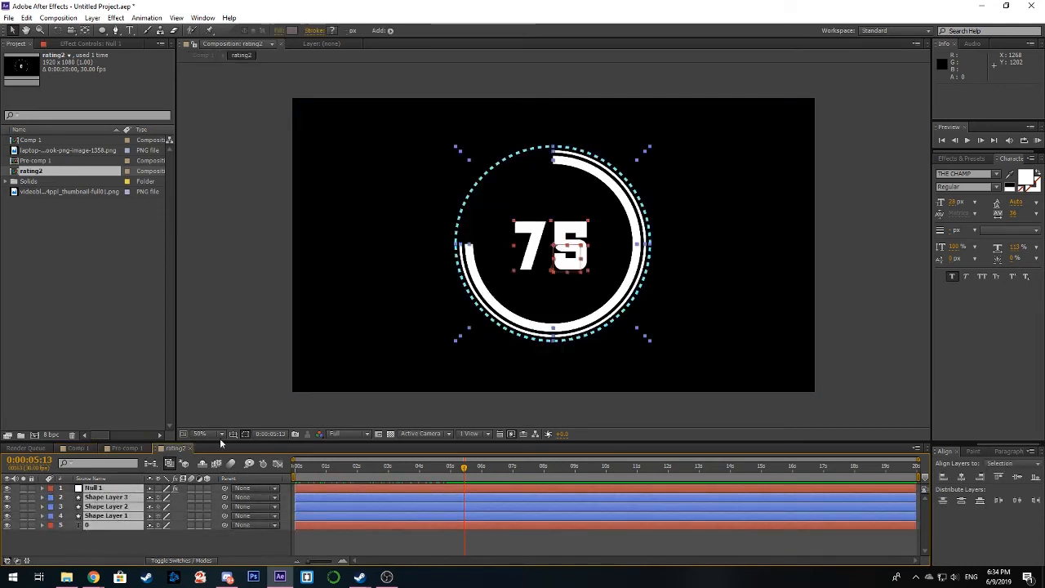
click(150, 537)
click(113, 488)
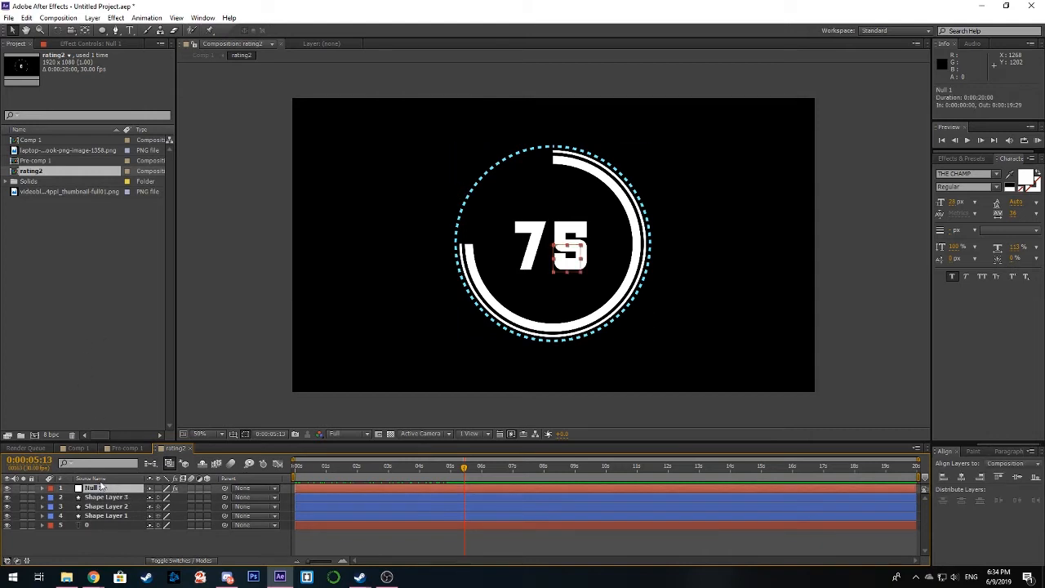
click(77, 448)
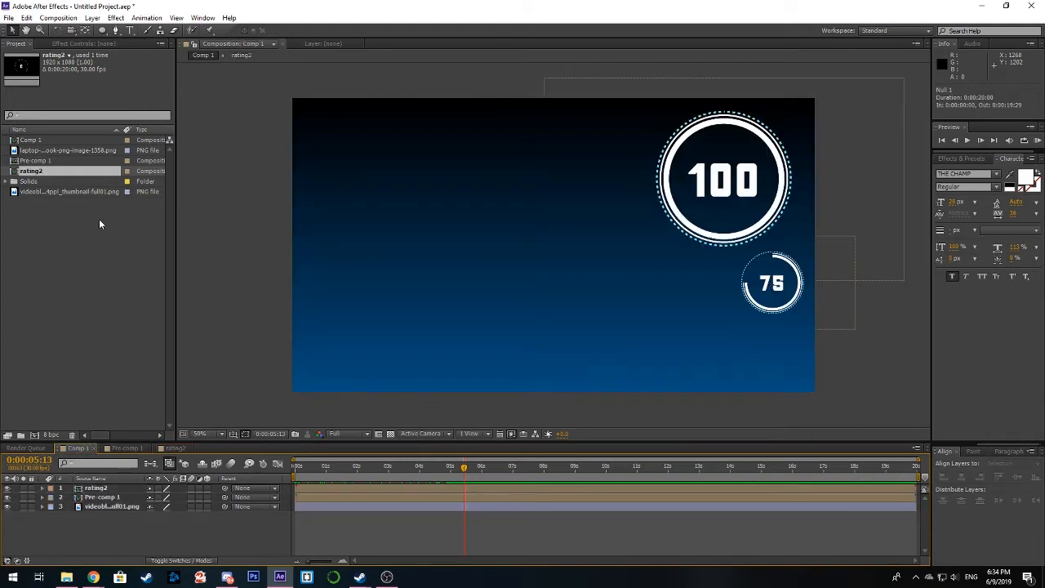
Step: Duplicate the rating2 layer, place the copy directly below the first small counter at position 1774, 930, and preview the count
click(381, 487)
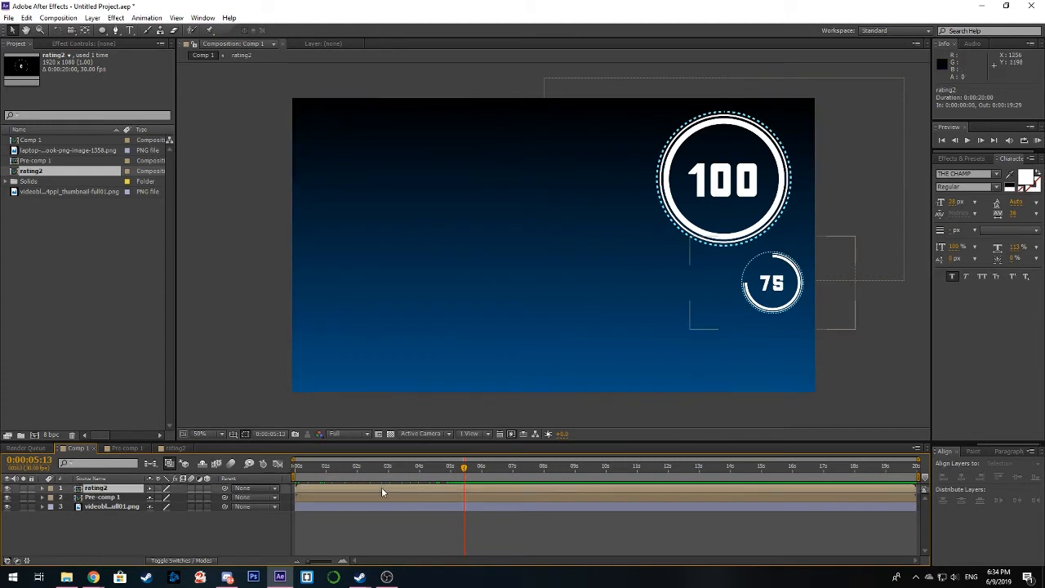
key(ctrl+d)
drag(778, 307, 780, 374)
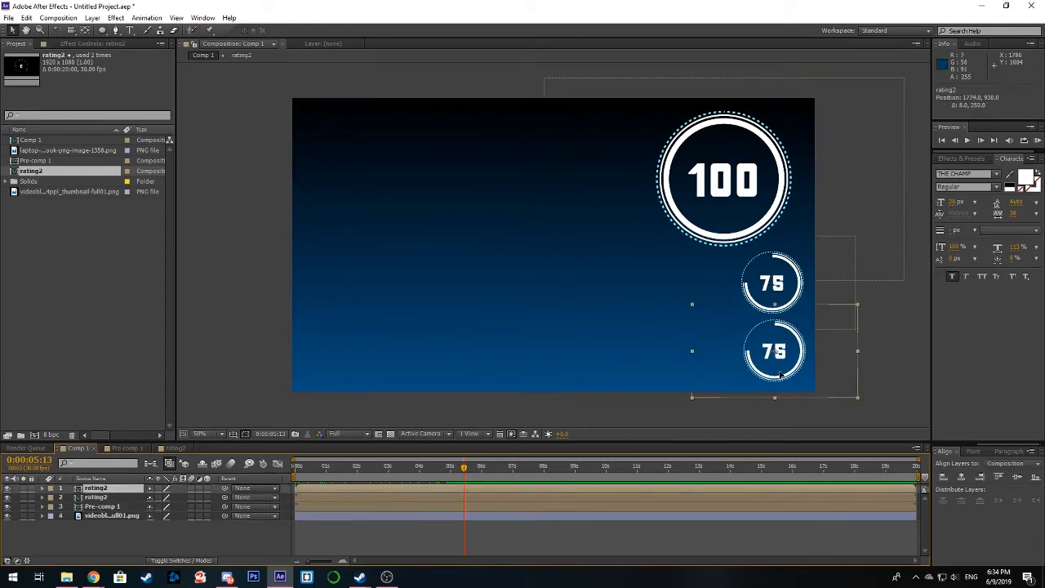
click(500, 529)
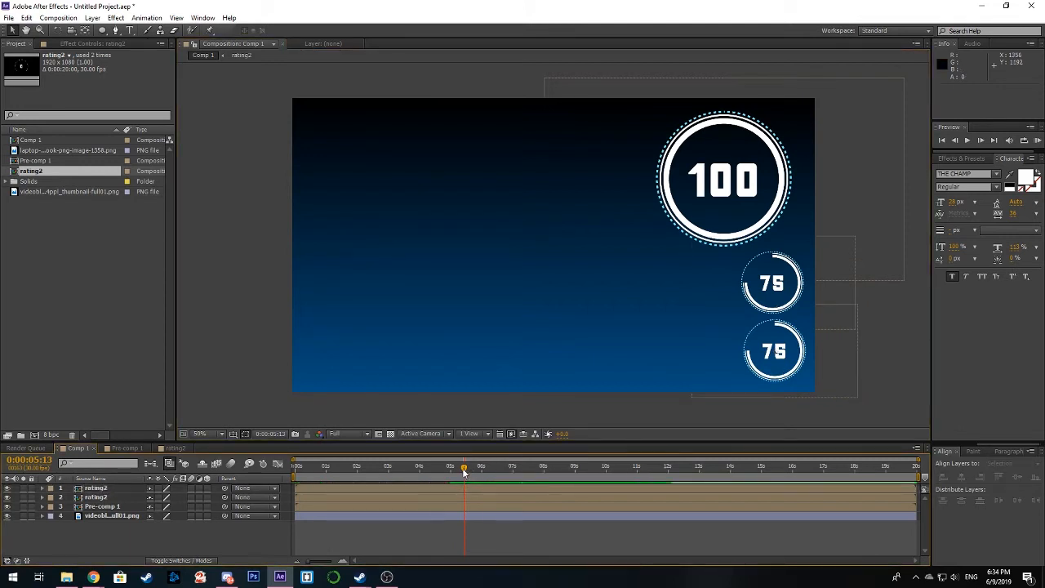
drag(463, 472, 441, 474)
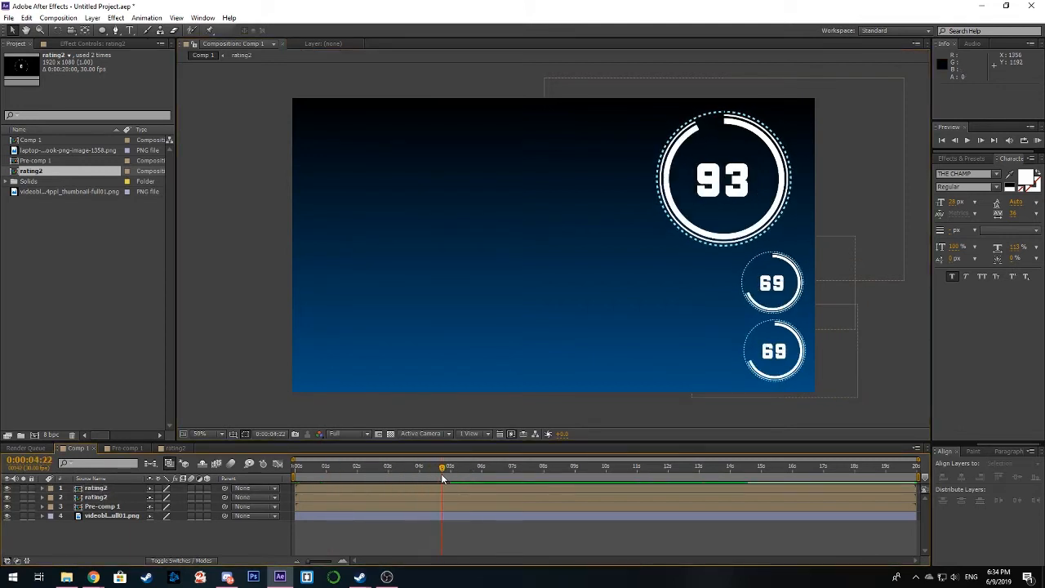
Step: Reorder the layers with Pre-comp 1 on top and the lowest counter's rating2 layer beneath the other rating2 layer
click(312, 495)
click(315, 488)
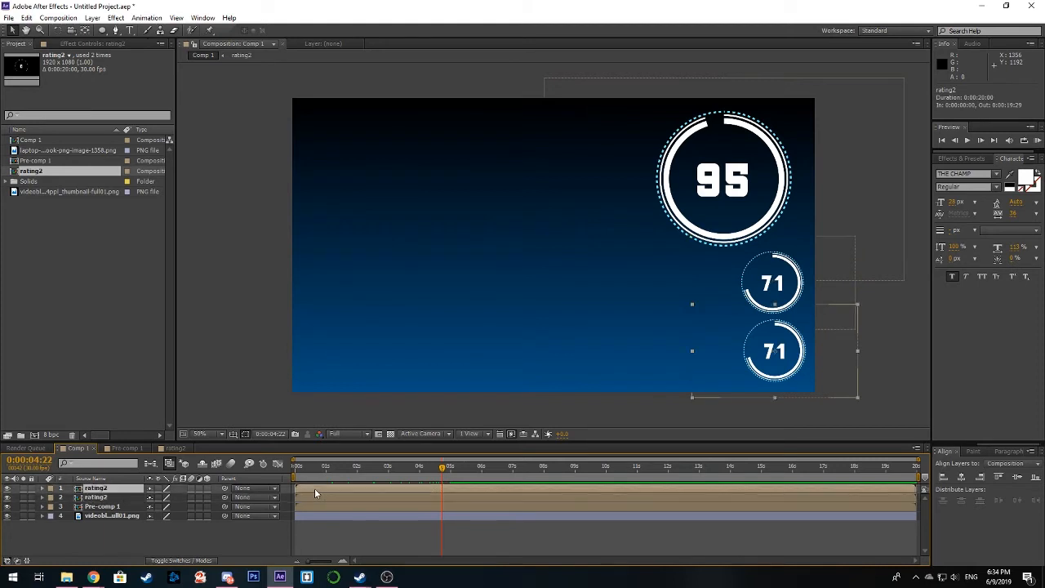
click(127, 507)
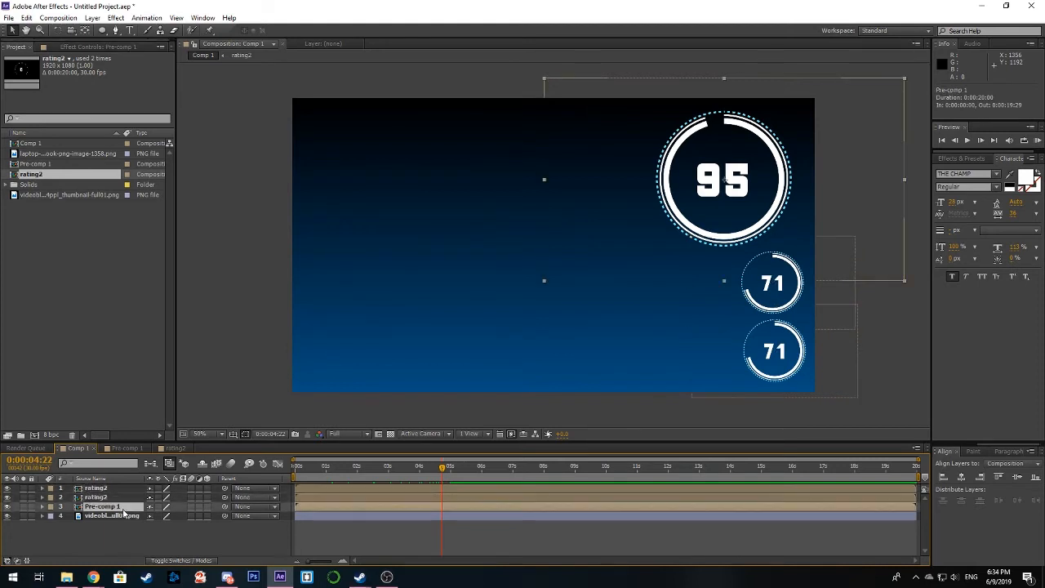
drag(124, 512, 111, 487)
click(109, 499)
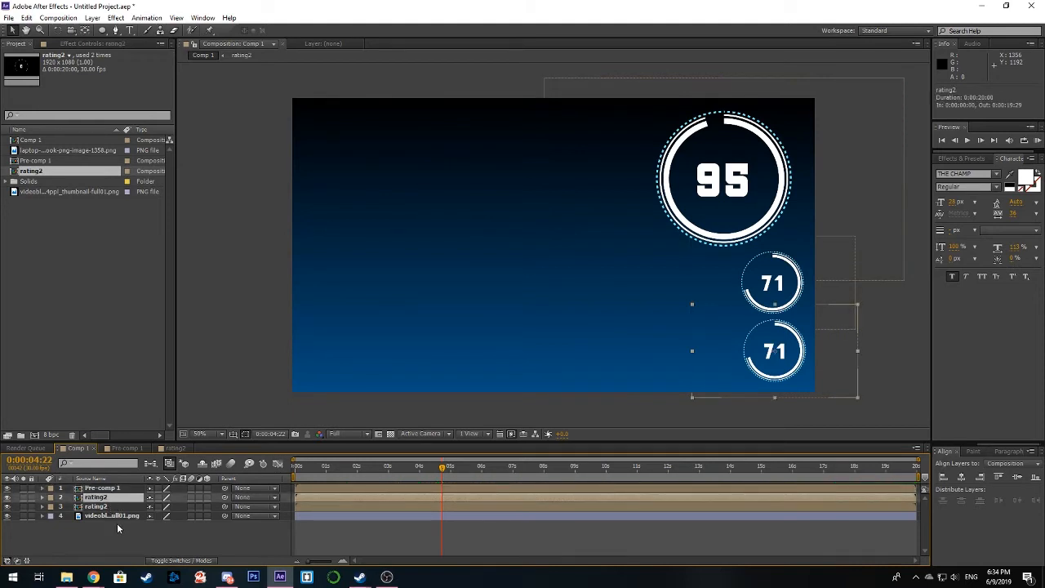
click(107, 508)
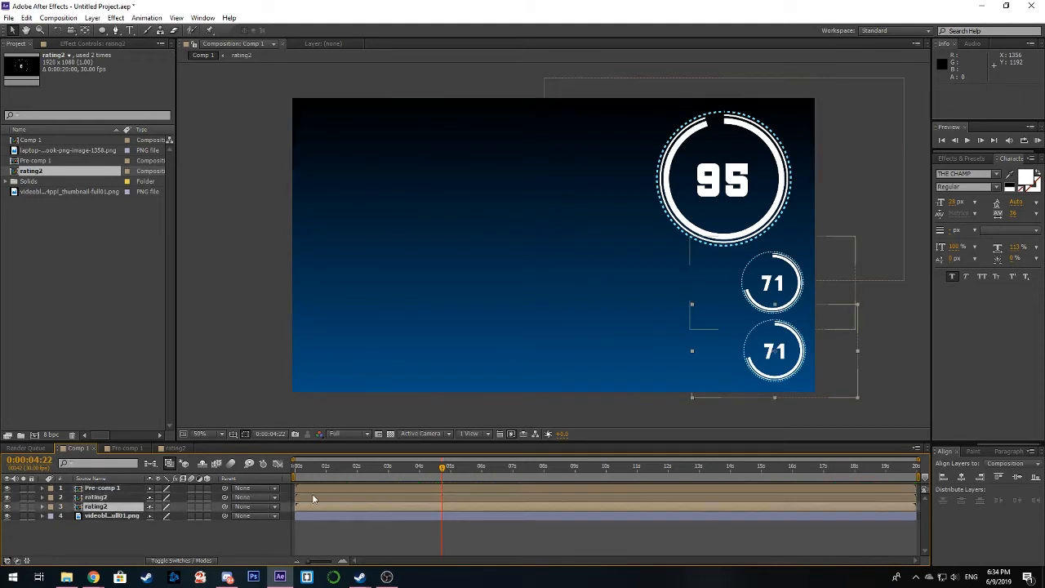
Step: Try staggering the start times of the two rating2 layers, with the lowest counter's layer starting at 0:00:00:11, and undo the offsets
mouse_move(316, 492)
mouse_down()
mouse_move(312, 503)
mouse_move(324, 506)
mouse_up()
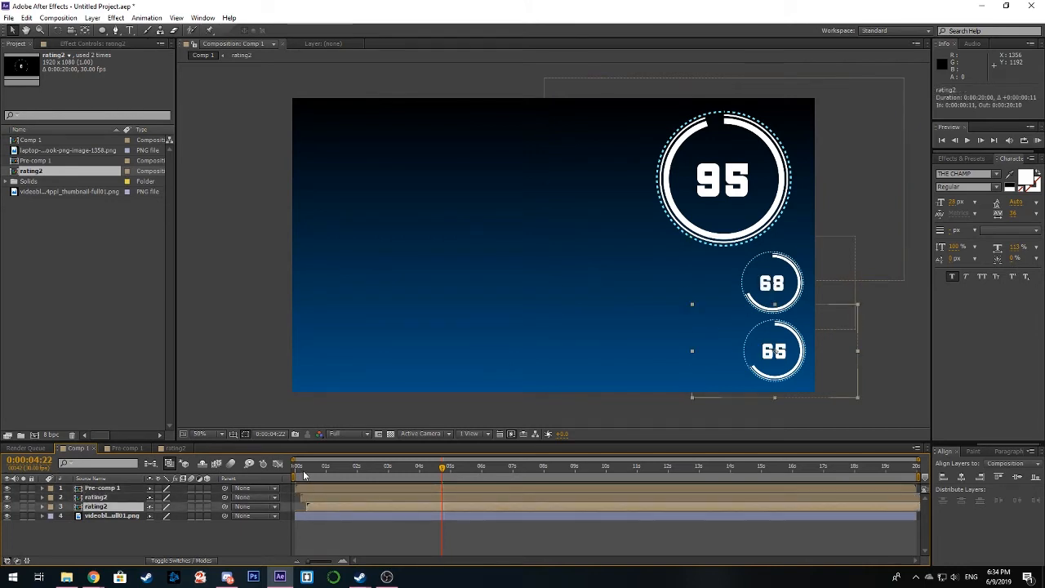
drag(297, 469, 312, 478)
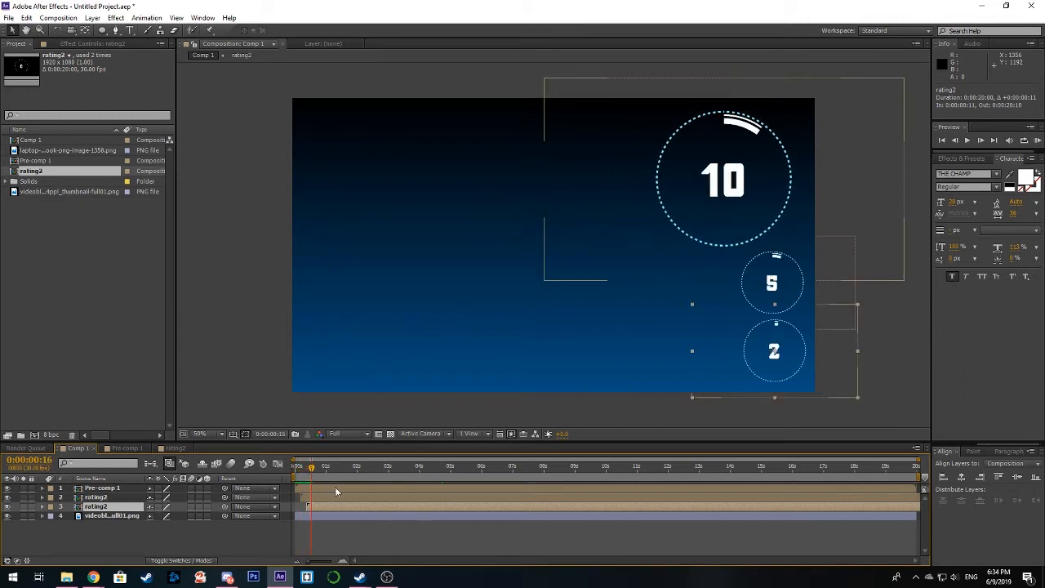
key(ctrl+z)
key(ctrl+z)
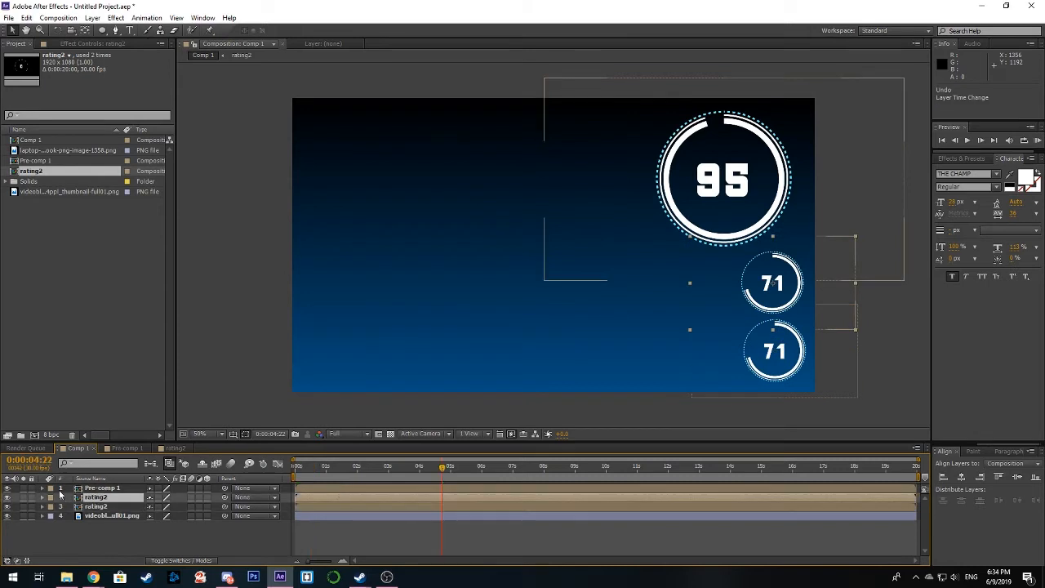
Step: Keyframe the Opacity of all three counter layers from 0% at the first frame to 100% at 0:00:00:03
drag(336, 488, 338, 510)
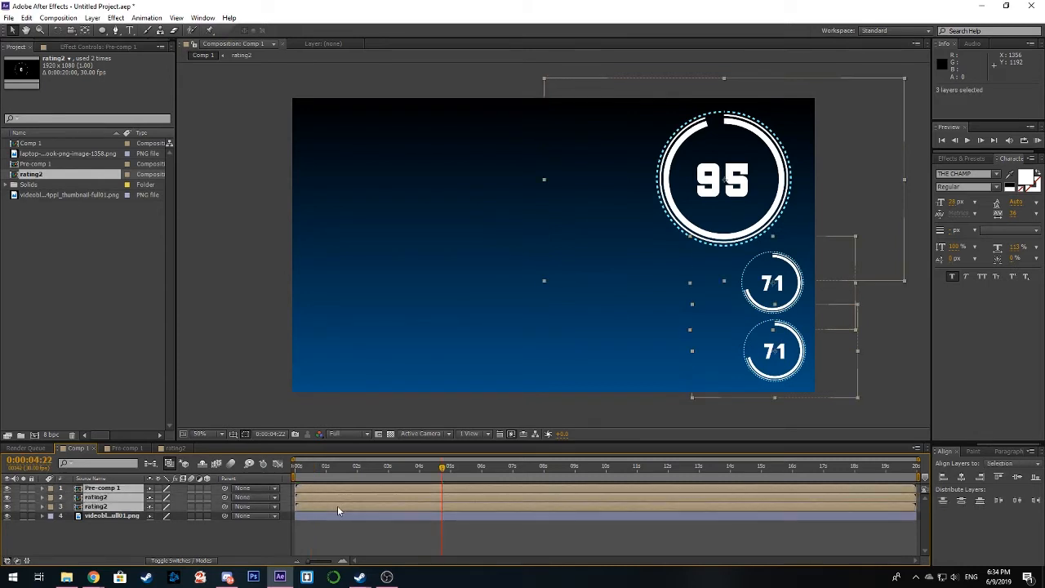
click(43, 492)
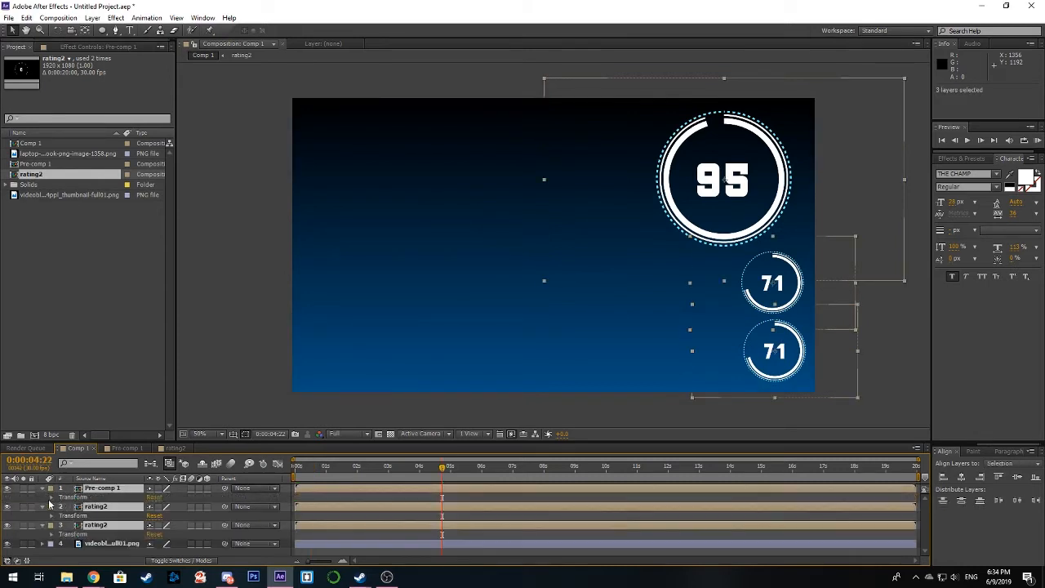
click(50, 497)
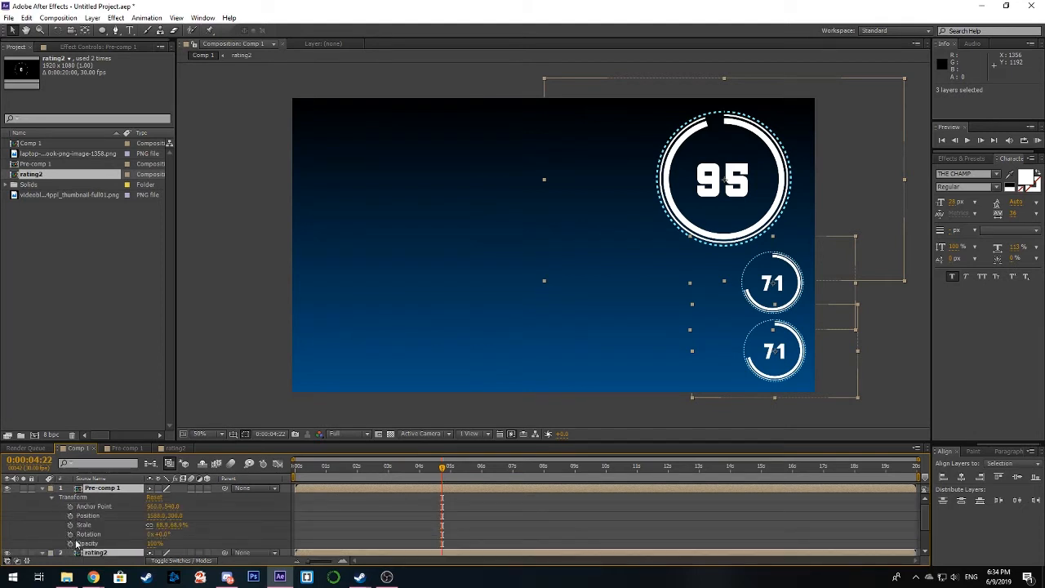
drag(446, 479, 286, 477)
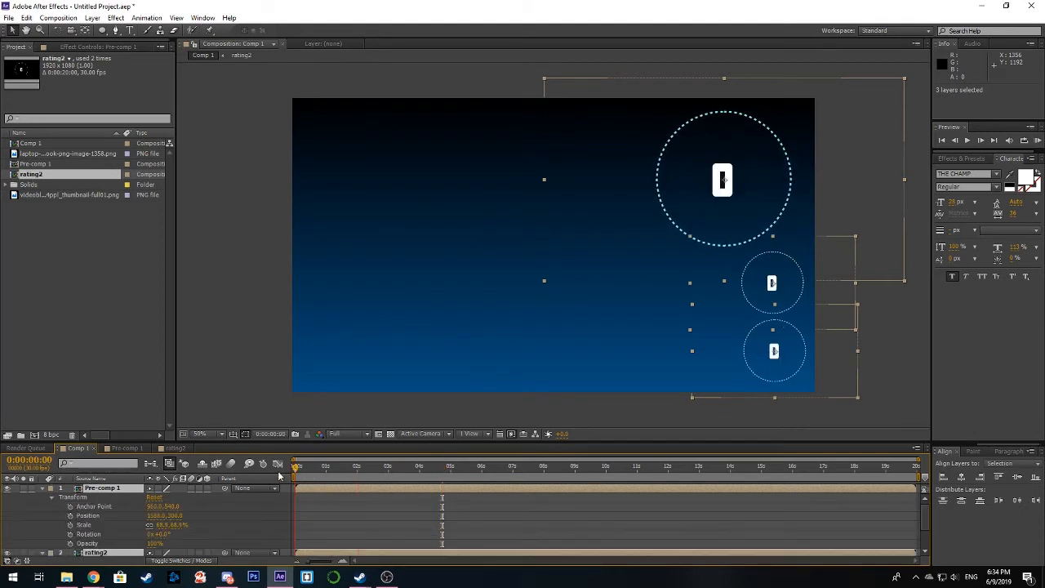
click(71, 544)
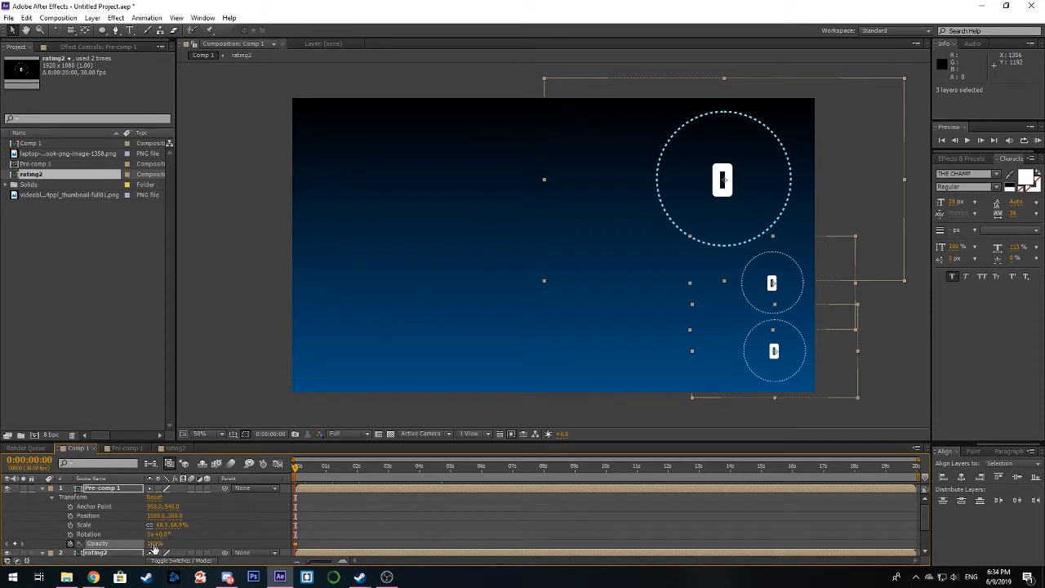
drag(155, 547, 88, 547)
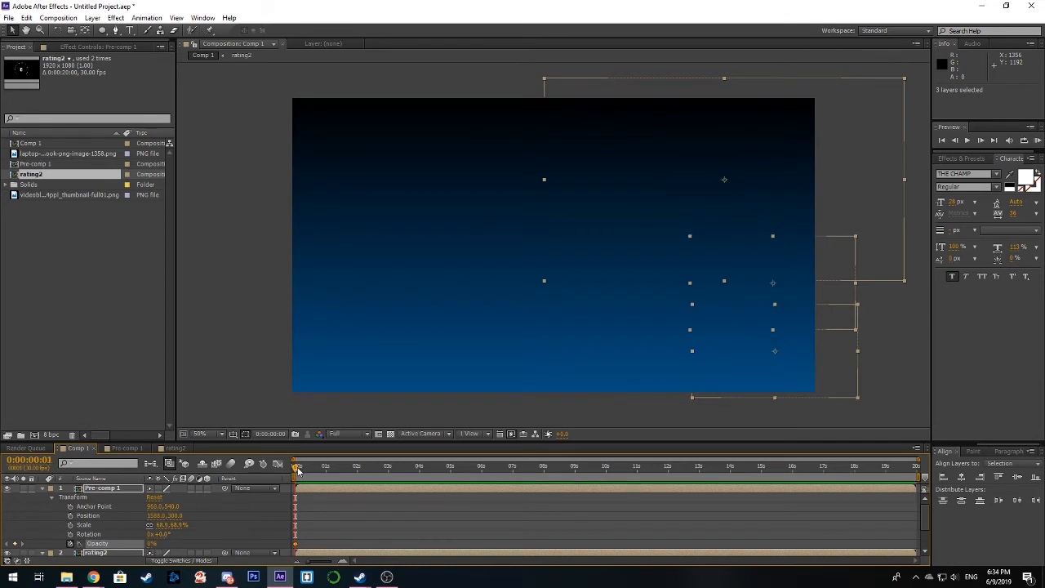
drag(297, 469, 301, 470)
drag(150, 544, 228, 537)
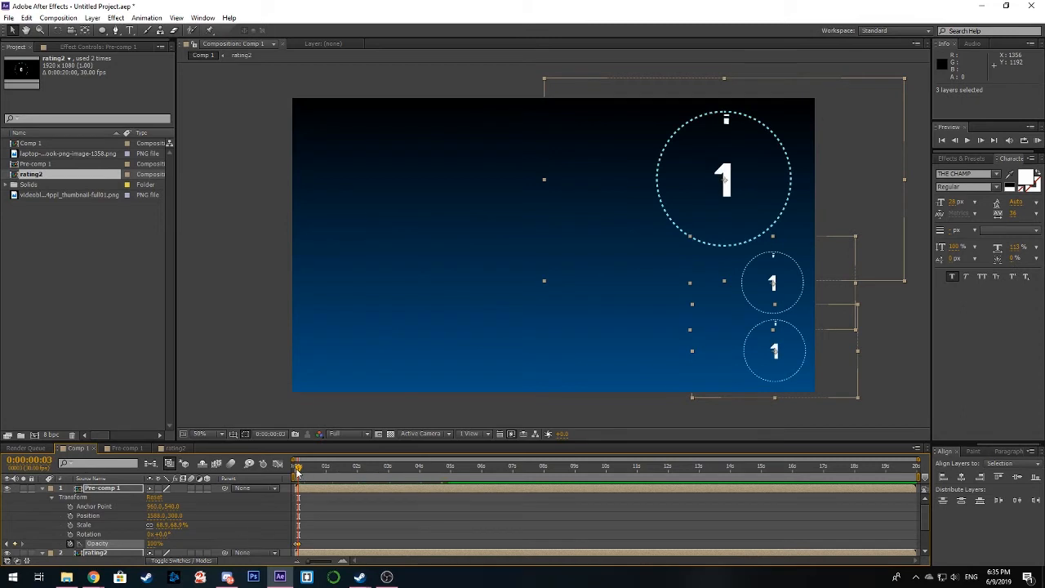
Step: Stagger the start times of the two rating2 layers, with the lowest counter's layer starting at 0:00:00:08, and preview to 0:00:05:04
drag(298, 468, 320, 509)
click(43, 488)
click(115, 539)
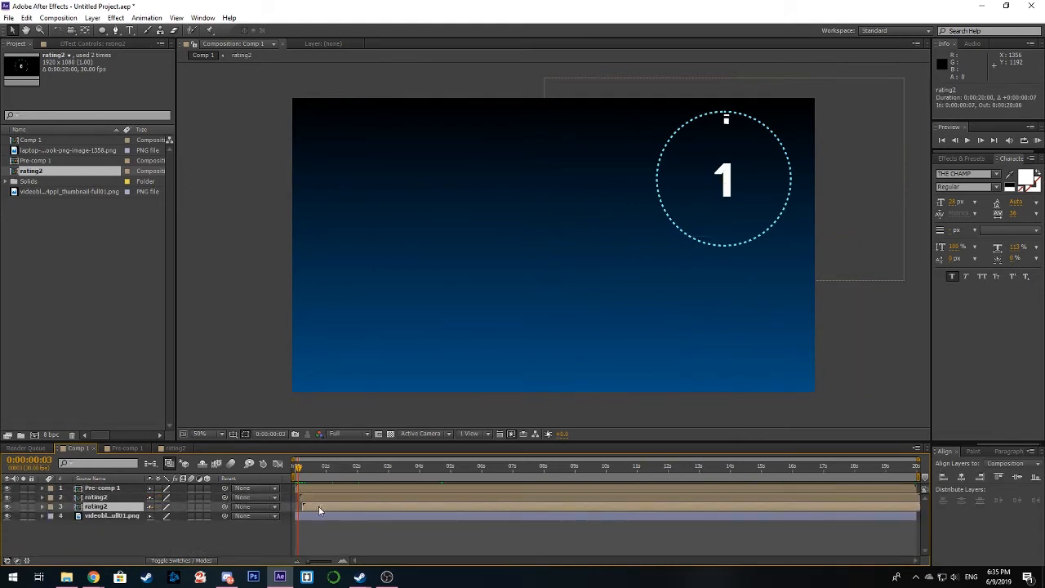
drag(299, 472, 454, 486)
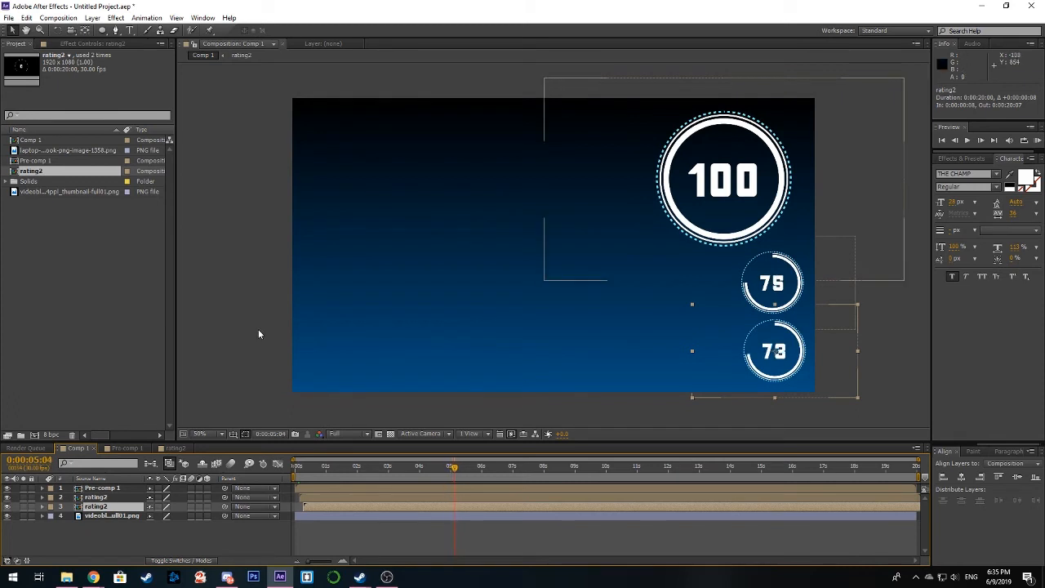
click(258, 330)
Step: Add the laptop PNG image to Comp 1 as the top layer, beside the counters at position 510, 549.5
click(46, 192)
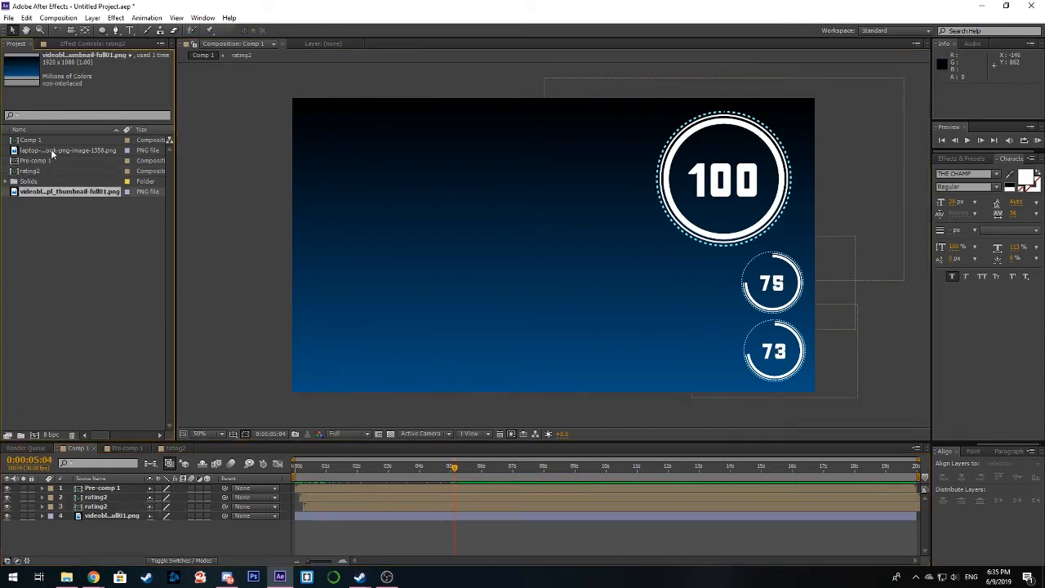
drag(51, 153, 425, 257)
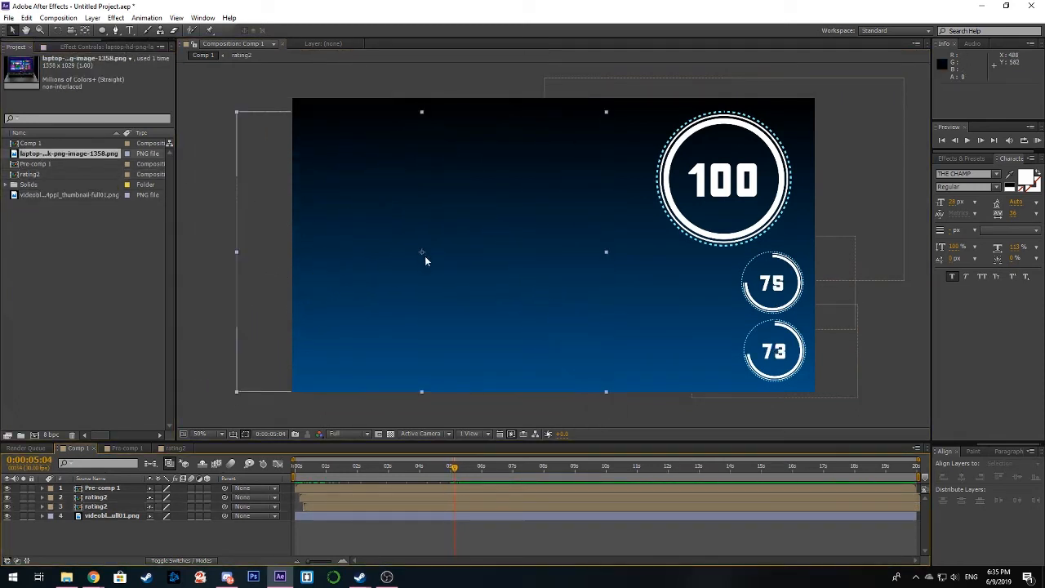
drag(498, 317, 510, 314)
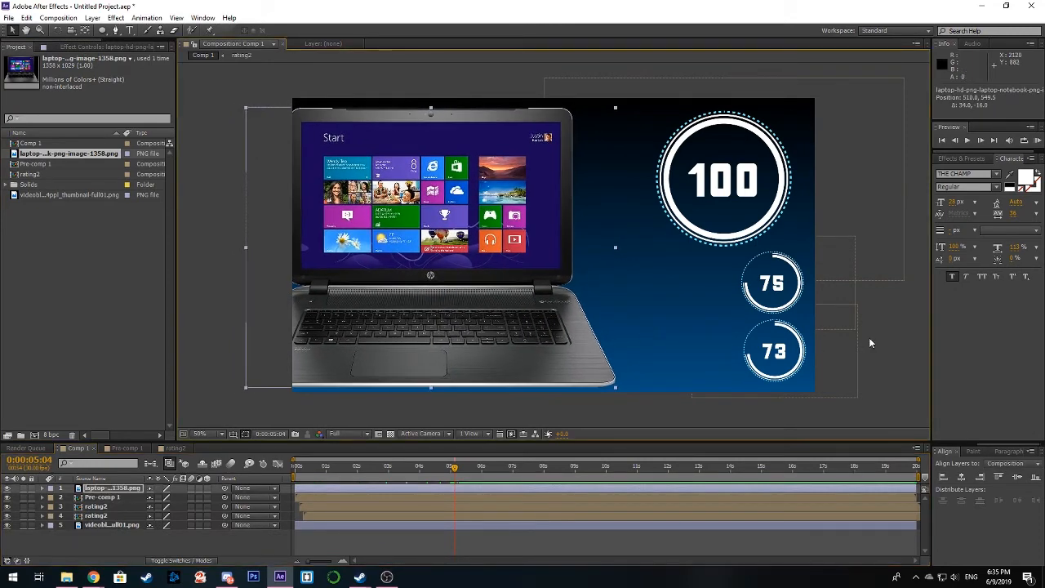
Step: Draw a stepped white connector line with the Pen tool from the laptop's hinge to the large counter's ring
click(870, 343)
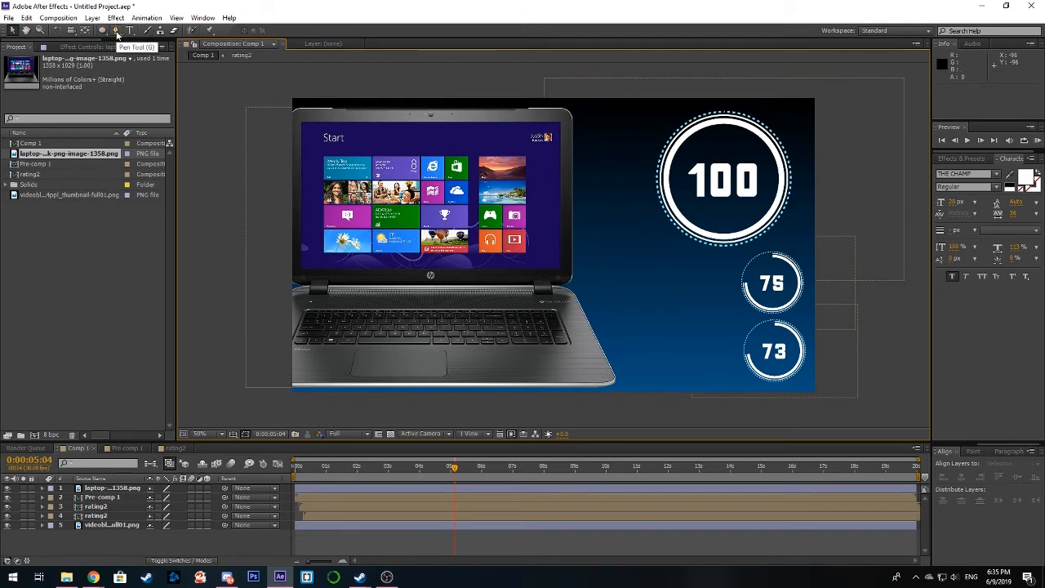
click(116, 31)
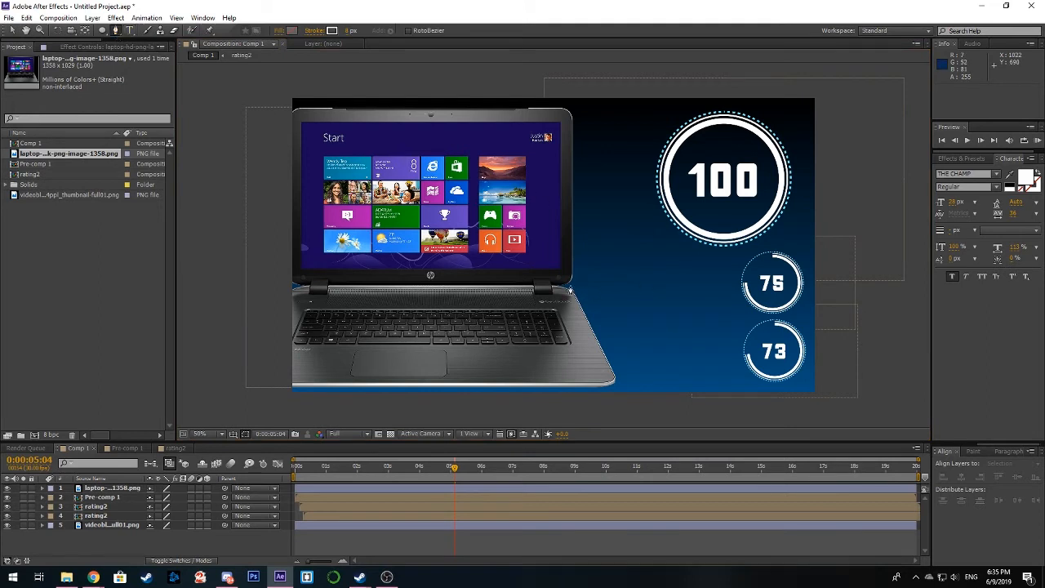
click(568, 292)
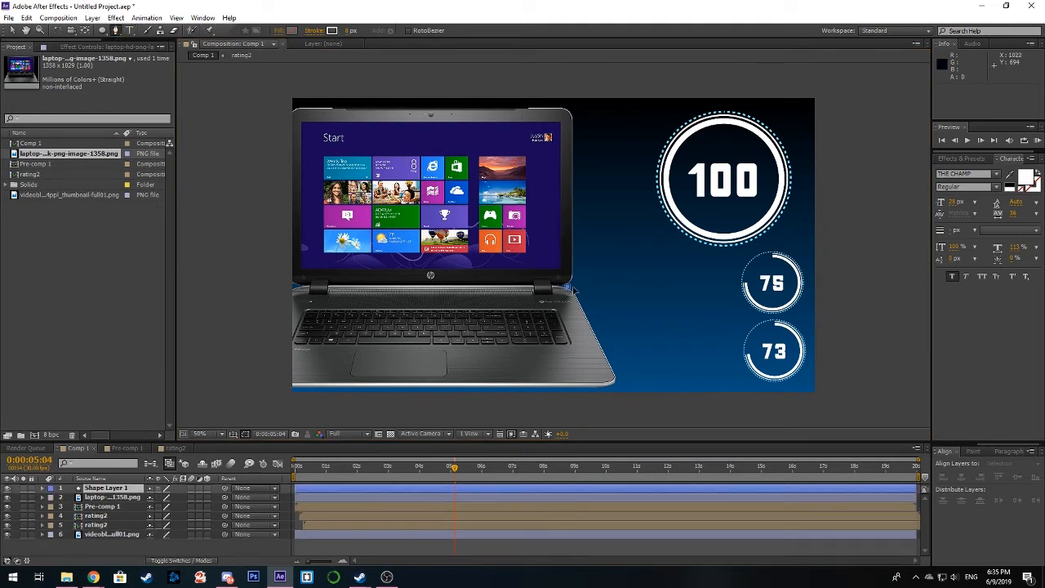
click(617, 287)
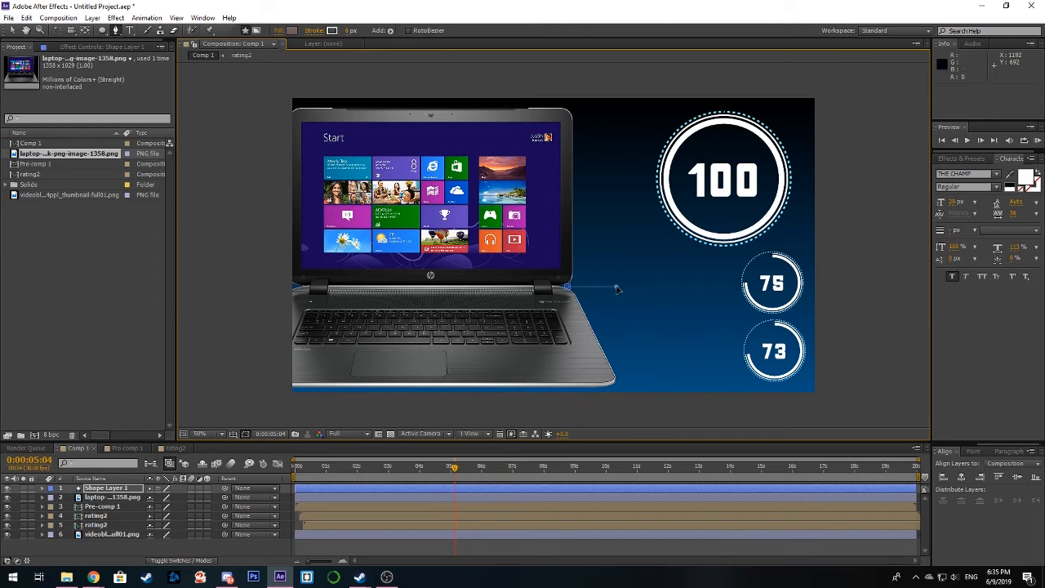
click(616, 185)
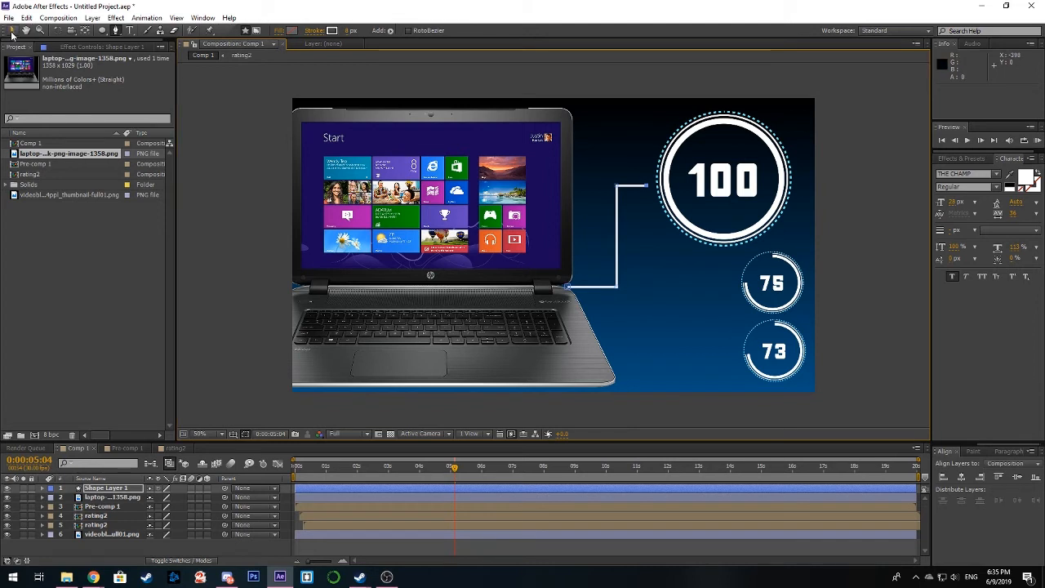
click(12, 31)
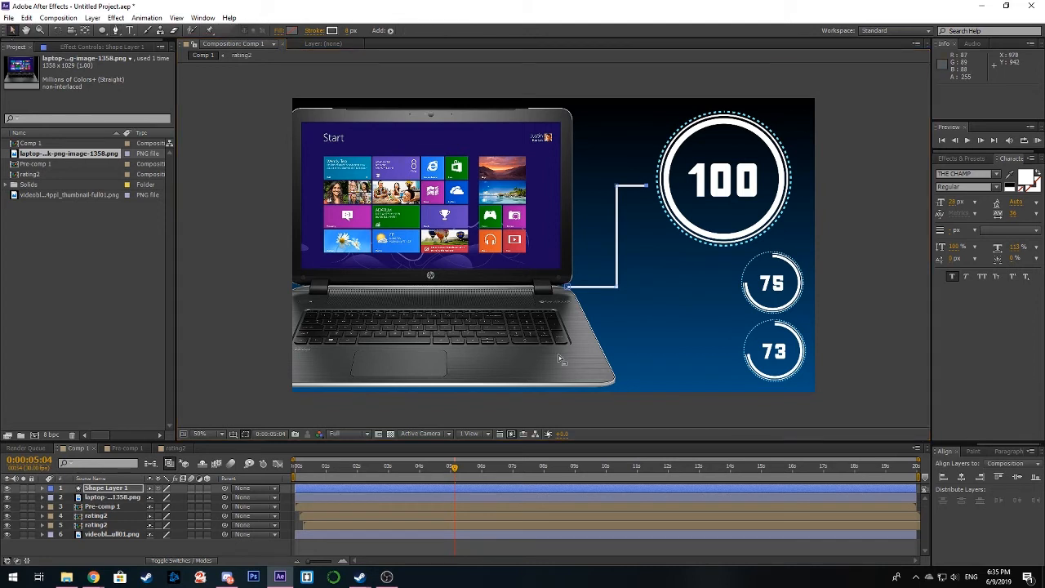
Step: Add Trim Paths to the stepped connector's shape layer
click(44, 488)
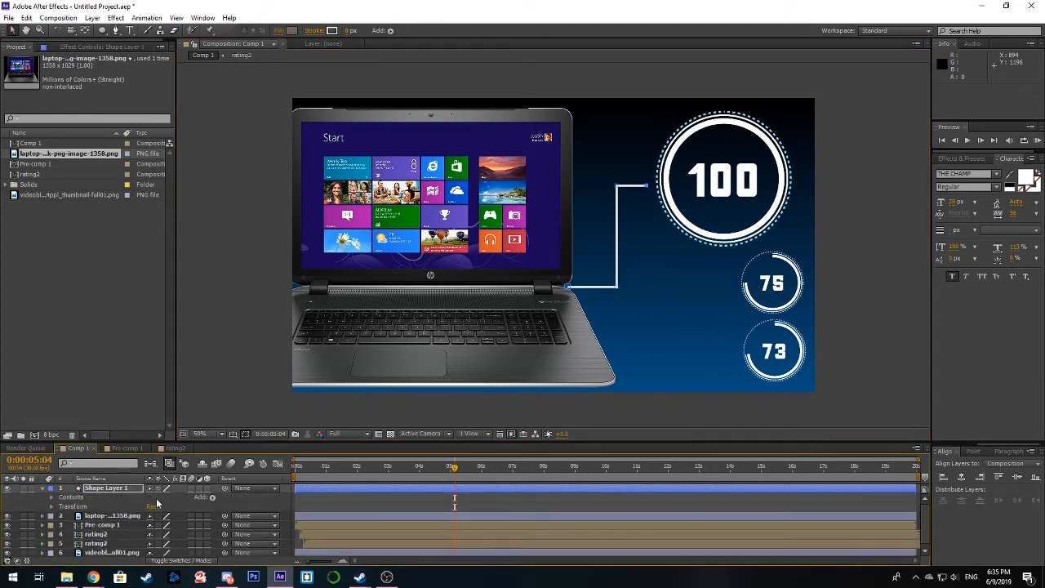
click(211, 498)
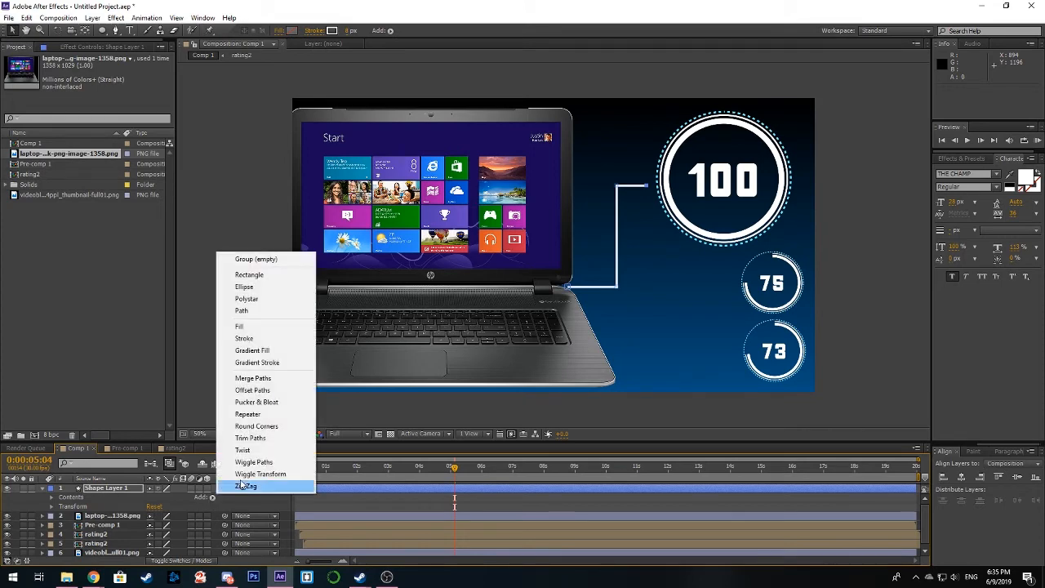
click(273, 440)
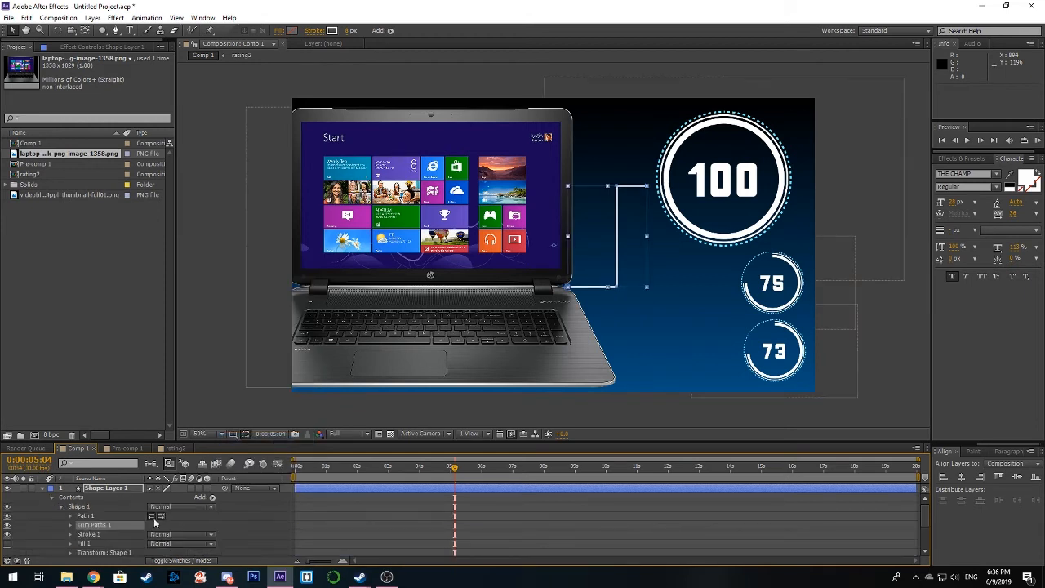
Step: Keyframe the connector's Trim Paths End from 0% at the first frame to 100% at 0:00:00:29
key(Home)
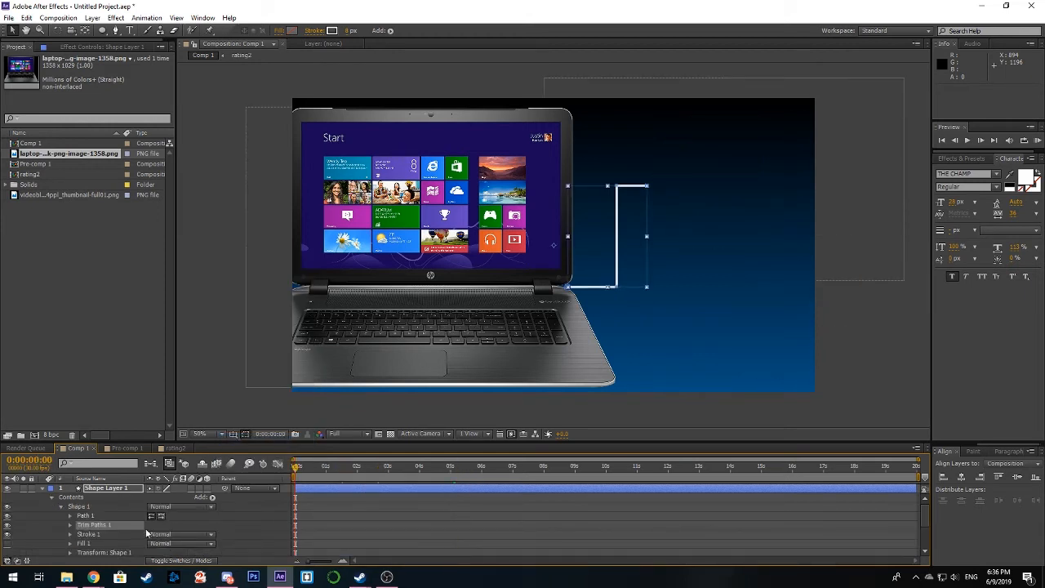
click(71, 527)
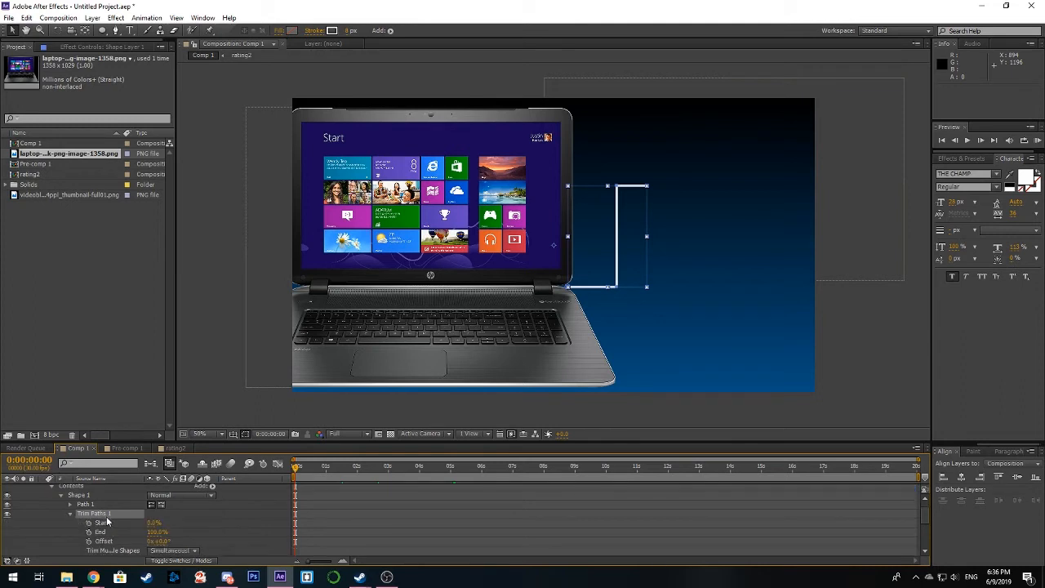
drag(155, 531, 75, 537)
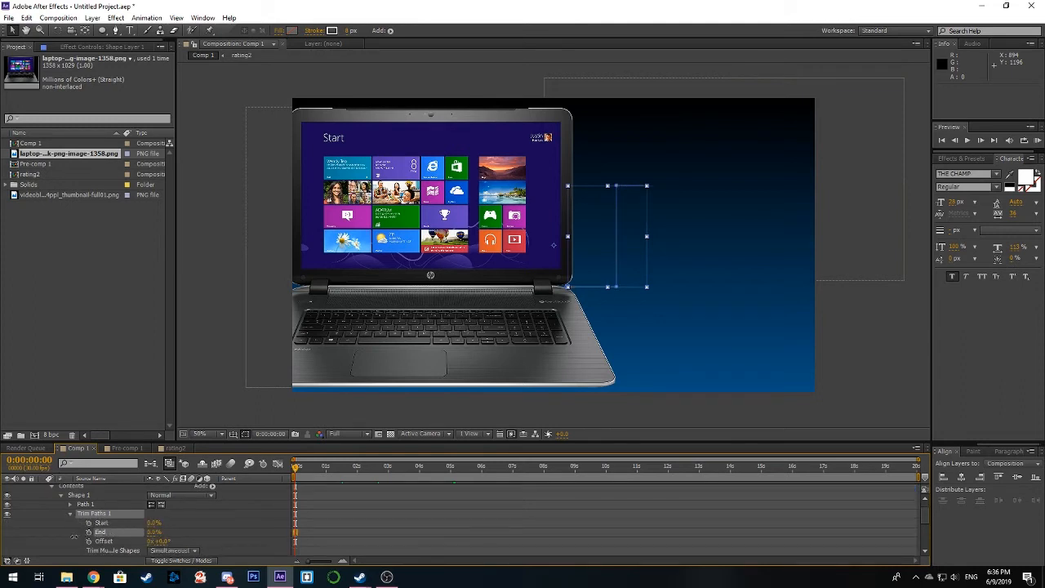
click(89, 533)
drag(296, 474, 325, 477)
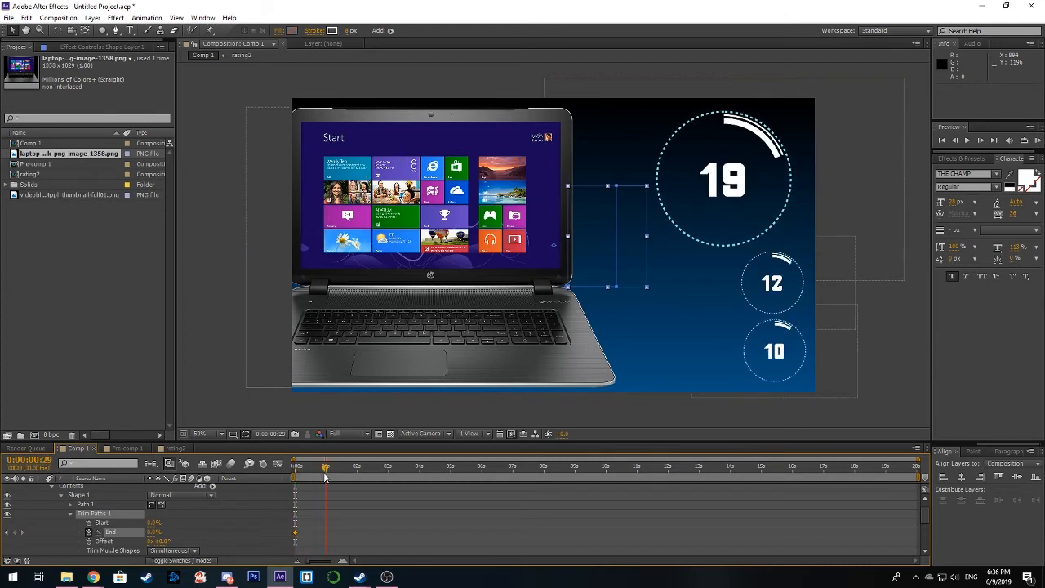
drag(154, 532, 223, 525)
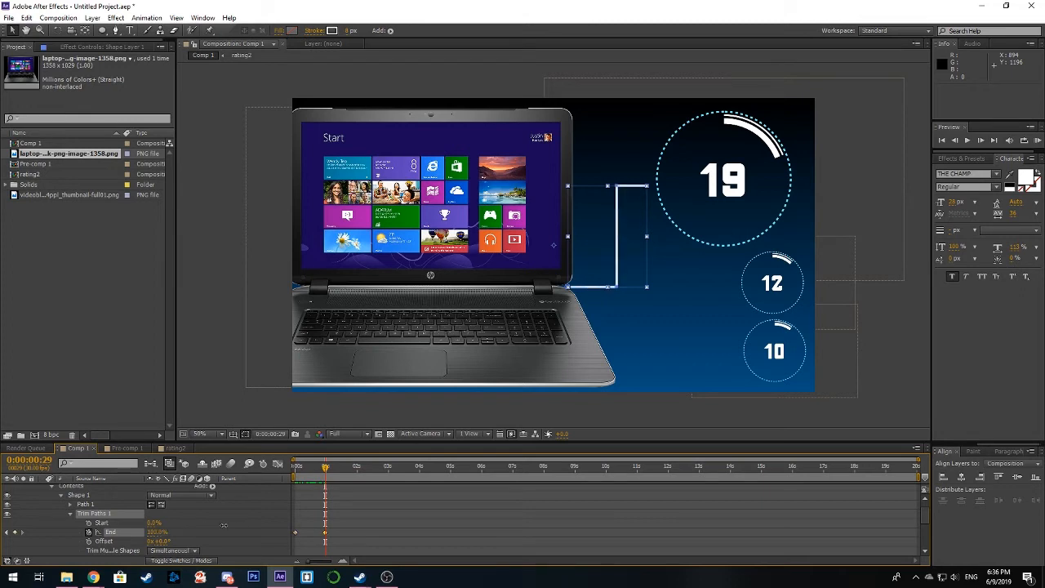
mouse_move(329, 471)
mouse_down()
mouse_move(286, 477)
mouse_move(324, 474)
mouse_up()
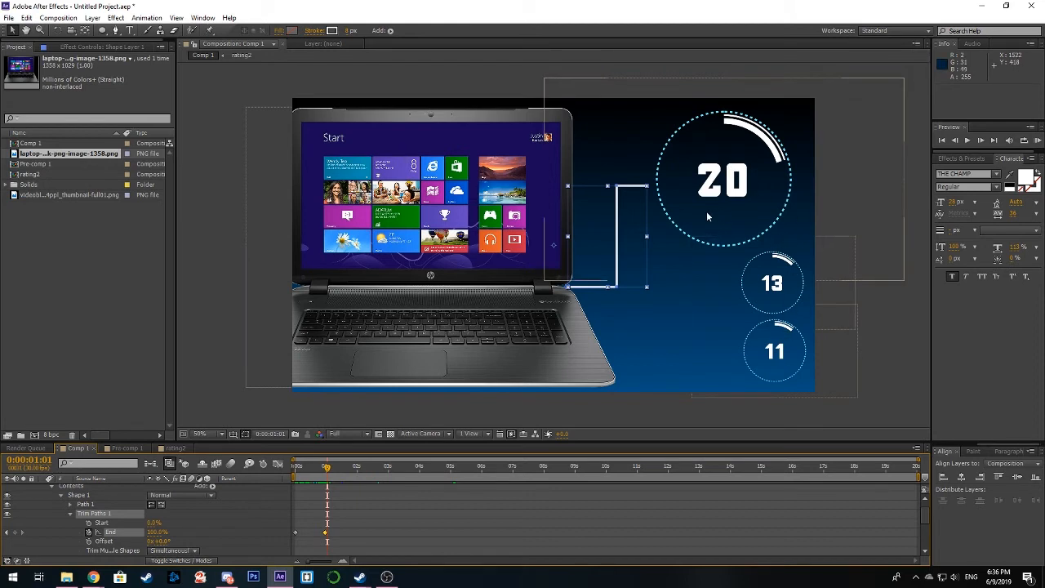
drag(327, 470, 331, 471)
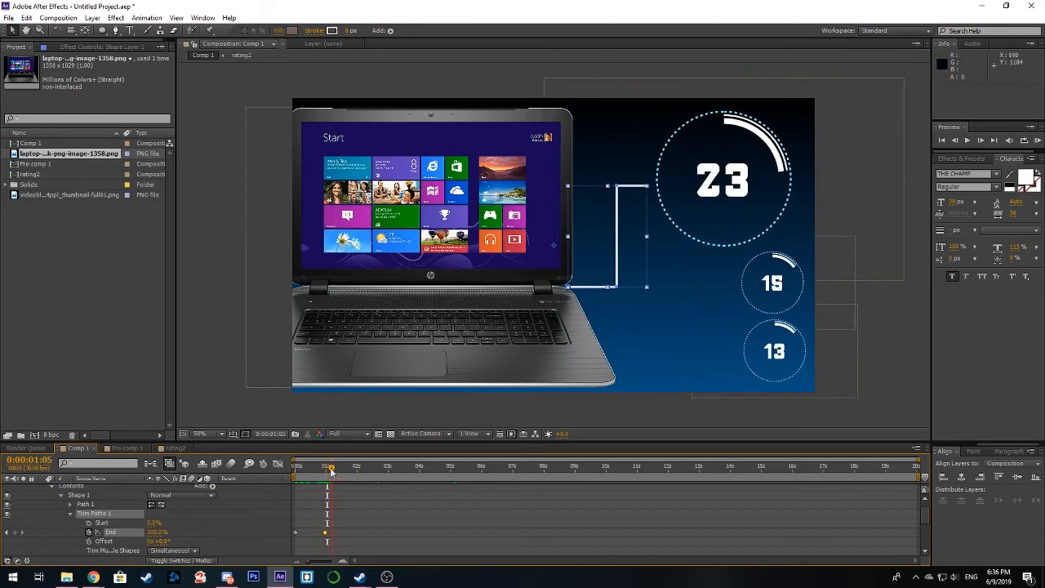
Step: Delay Pre-comp 1 and both rating2 layers together by 0:00:01:03 and scrub back towards the start of the comp
scroll(57, 496, up, 1)
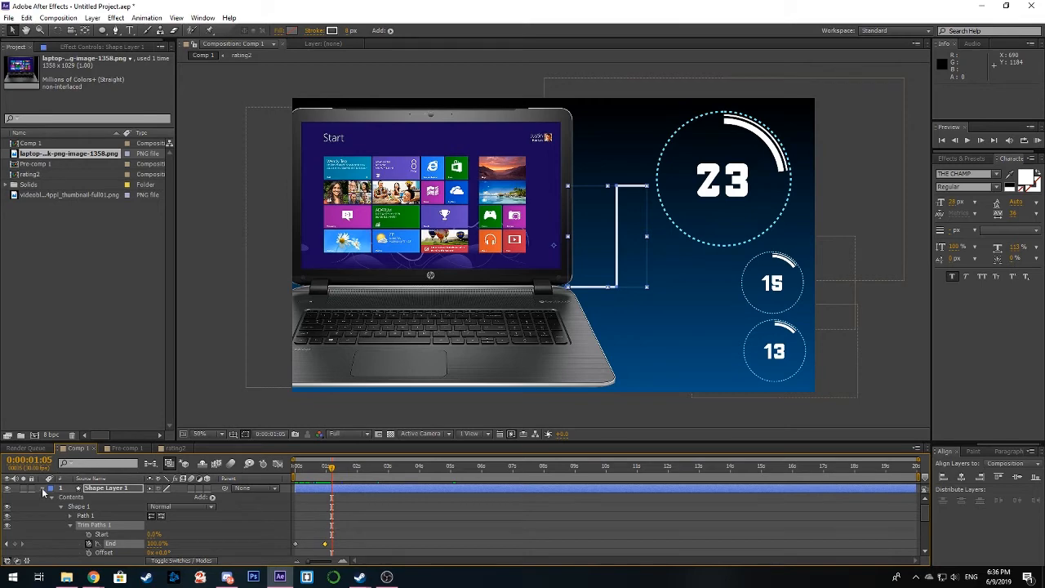
click(43, 489)
click(346, 507)
ctrl+click(347, 516)
ctrl+click(349, 524)
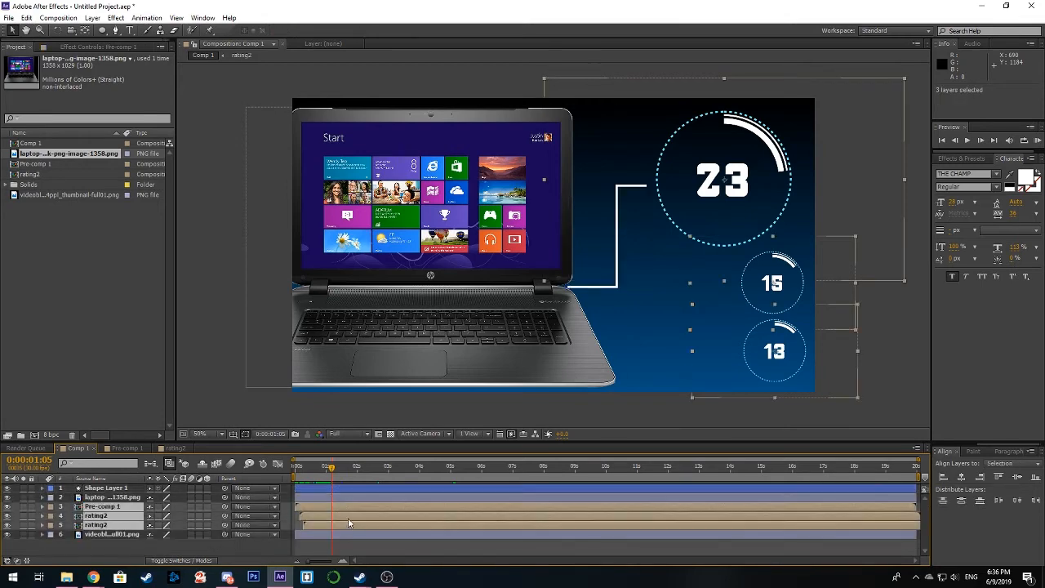
drag(348, 518, 381, 521)
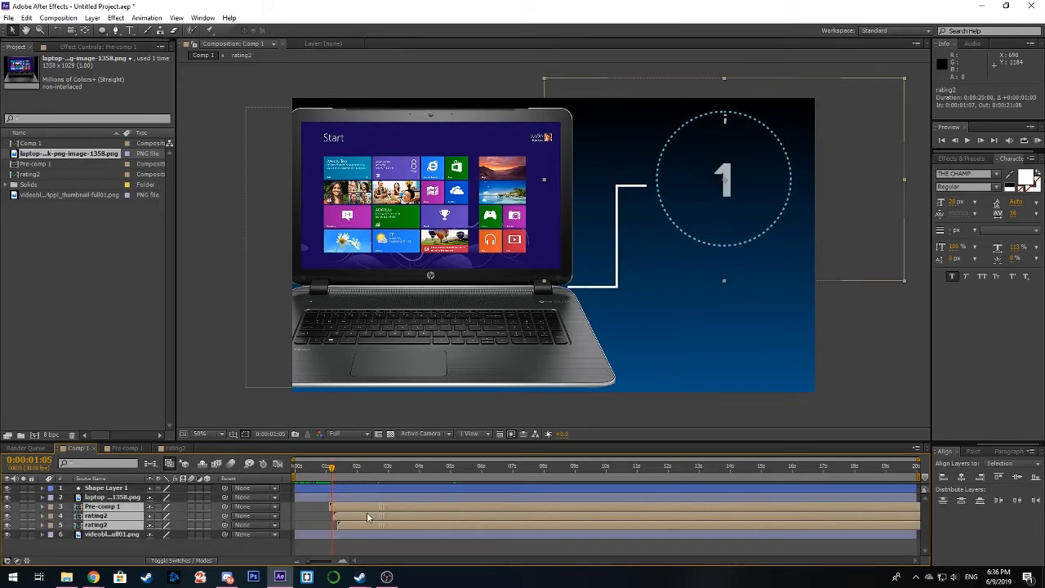
drag(331, 471, 296, 483)
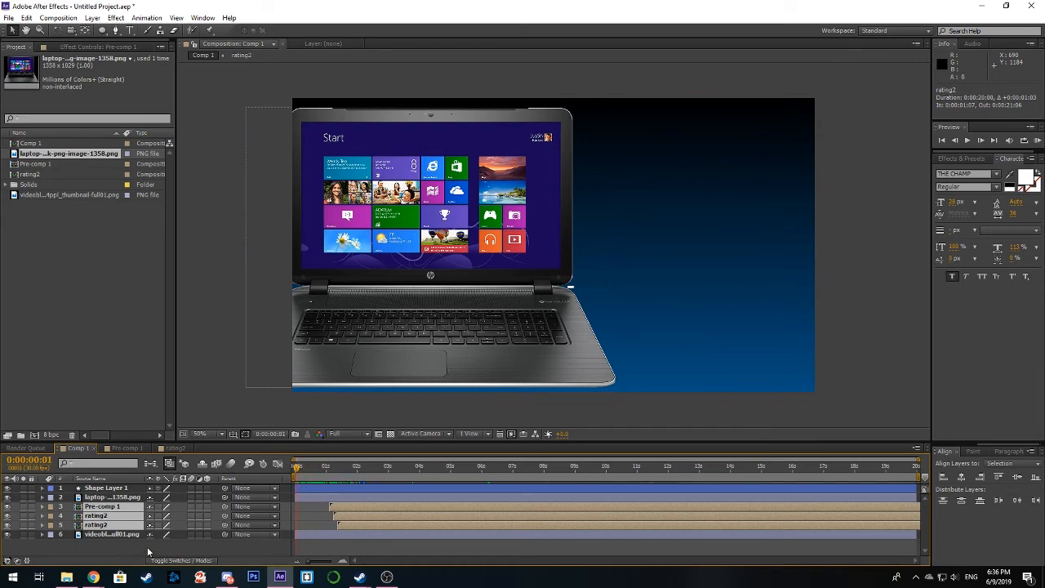
Step: Draw an L-shaped white connector on a new shape layer, from the first connector's lower segment down and across towards the lowest counter
click(149, 552)
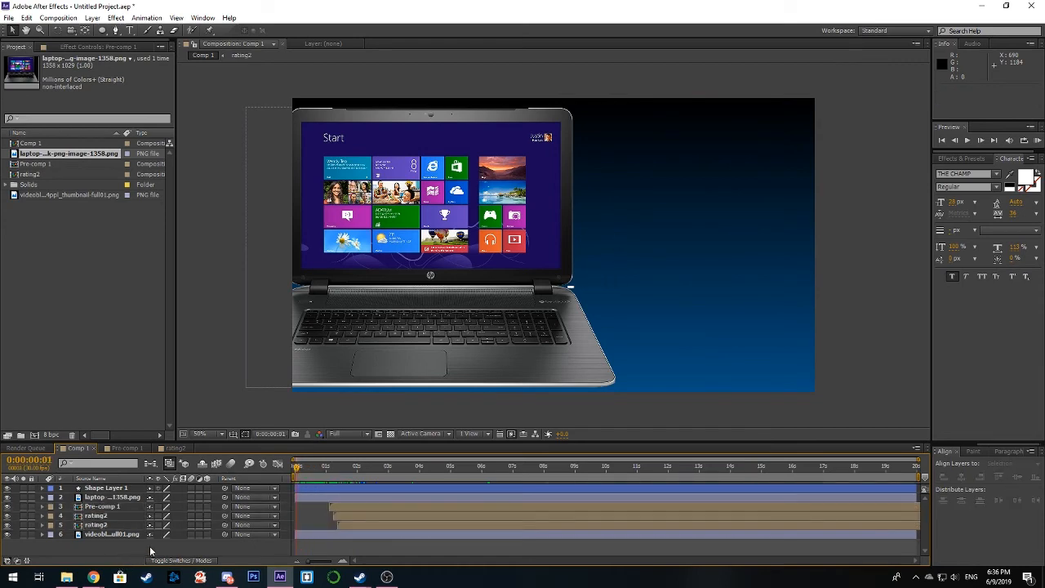
click(115, 31)
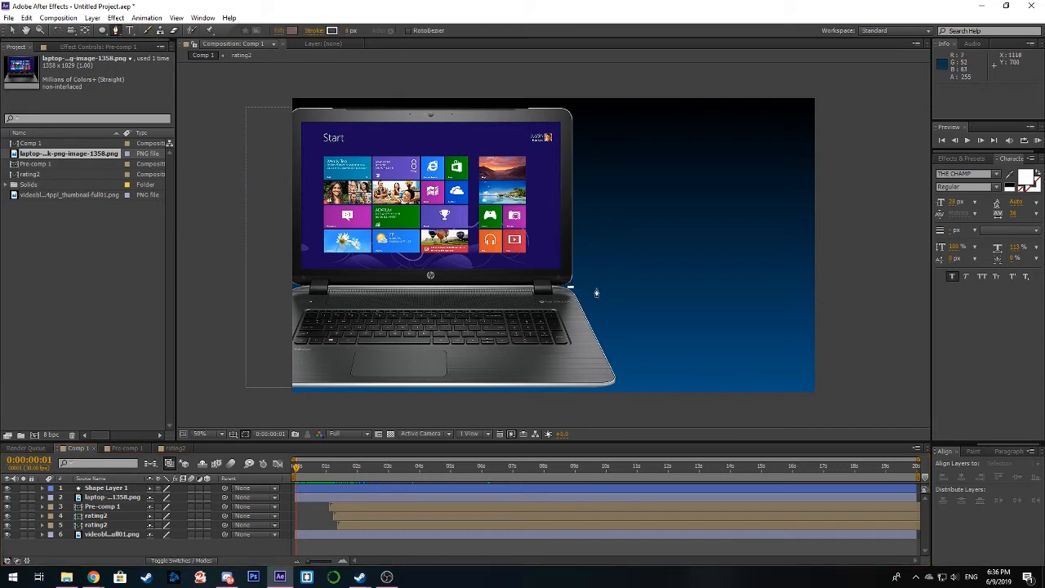
drag(597, 288, 599, 358)
click(721, 359)
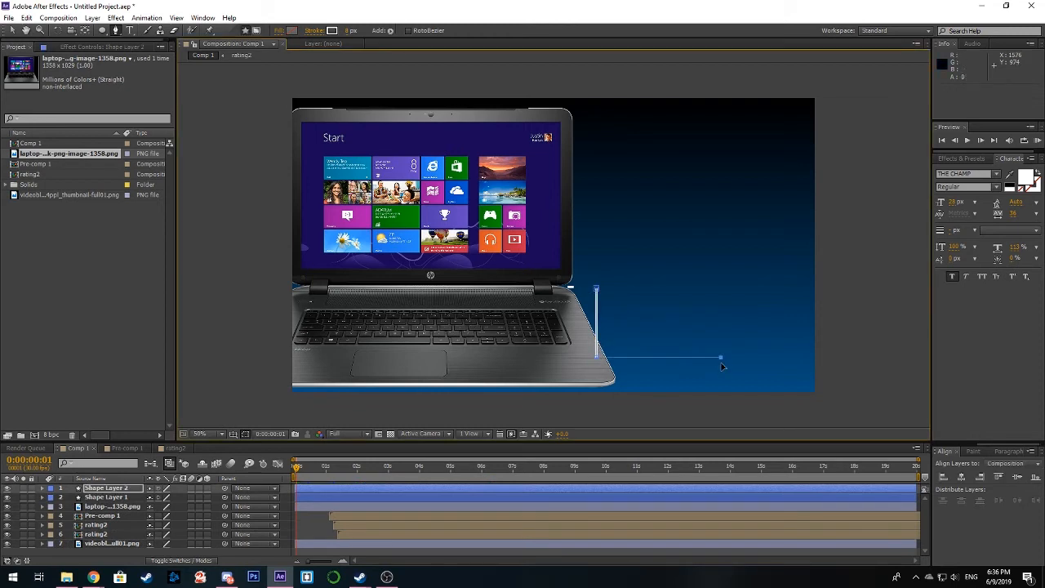
click(12, 30)
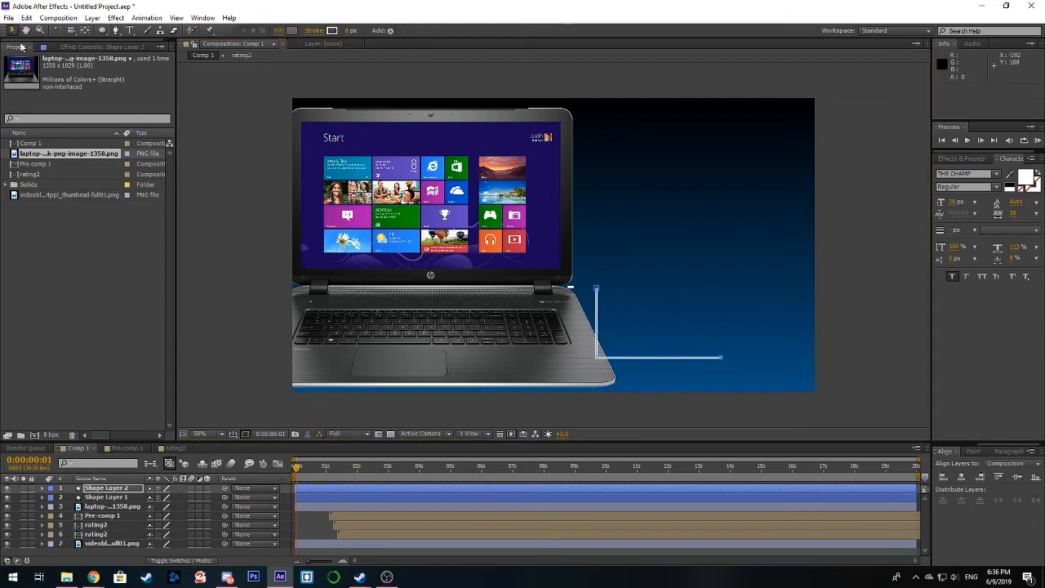
Step: Add Trim Paths to the L-shaped connector's layer, Shape Layer 2, and expand its properties
drag(298, 473, 381, 488)
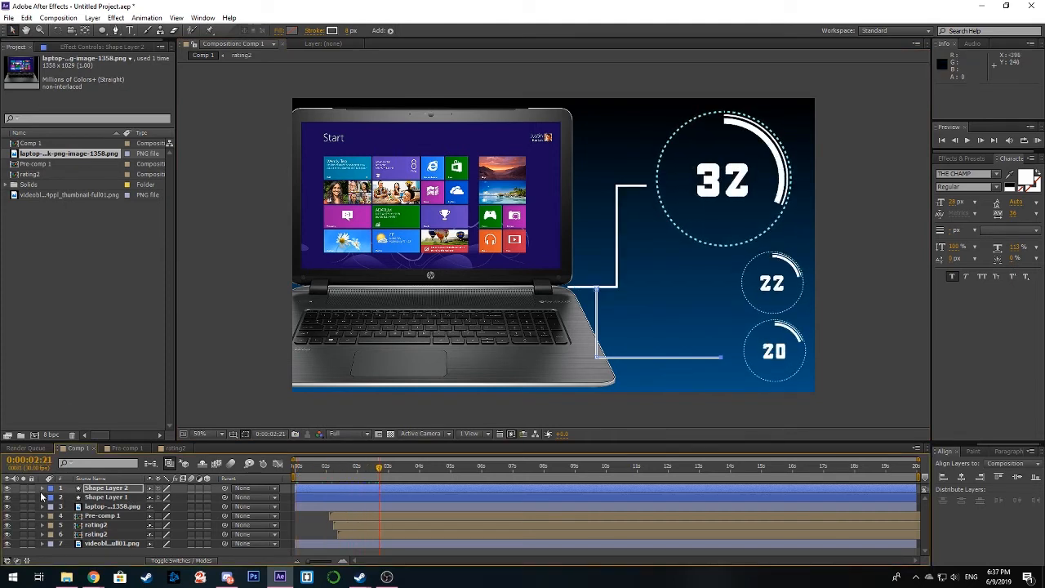
click(43, 489)
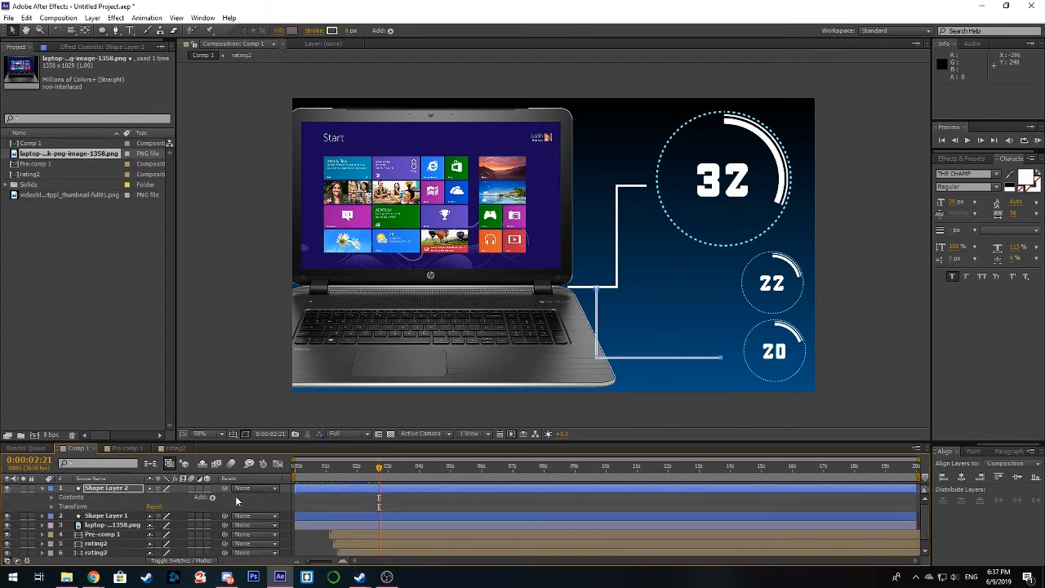
click(212, 498)
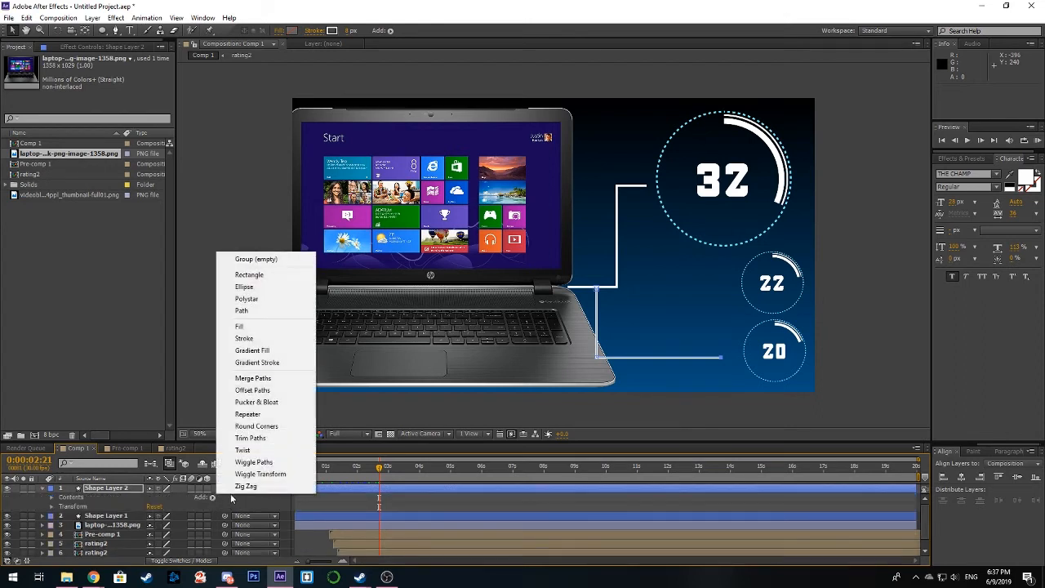
click(251, 439)
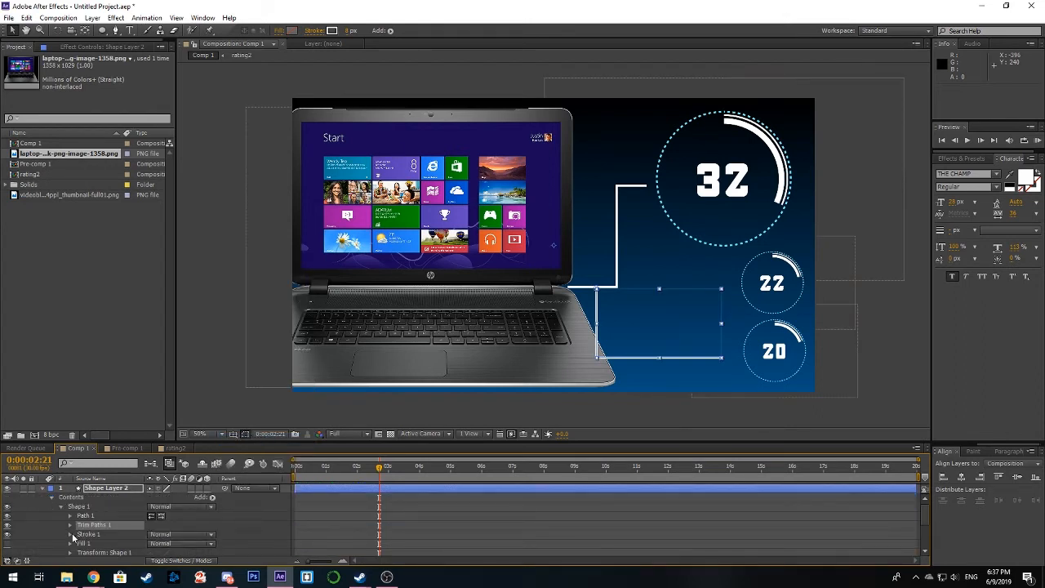
click(71, 526)
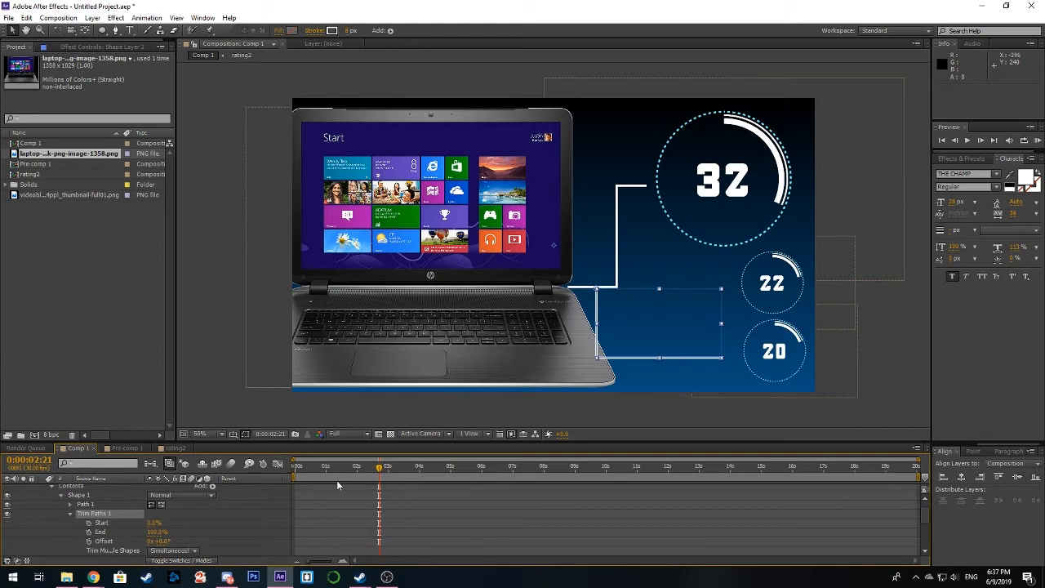
Step: Keyframe Shape Layer 2's Trim Paths End from 0% at the first frame to 100% at 0:00:01:00
drag(378, 470, 254, 479)
click(89, 532)
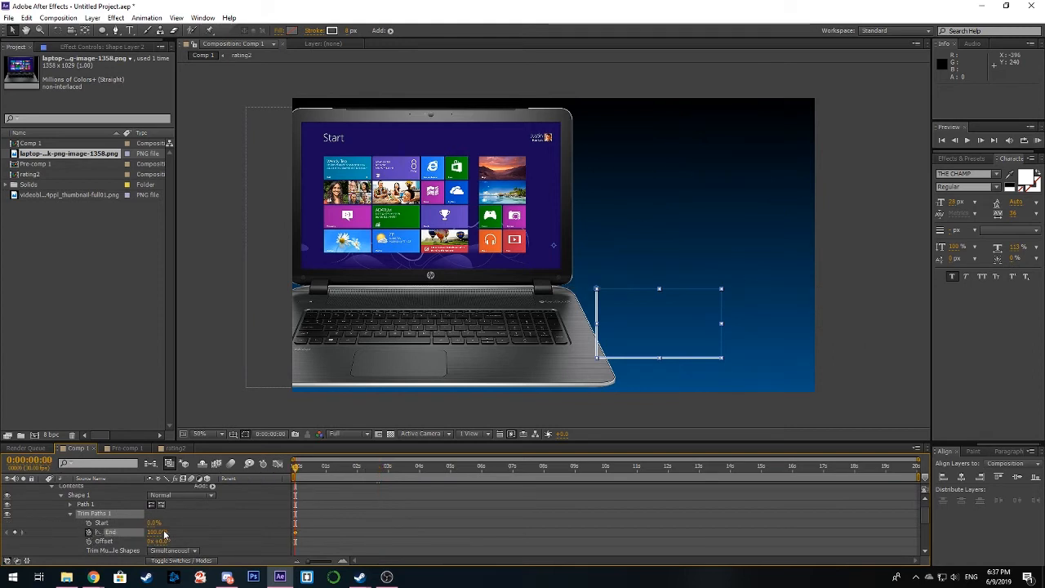
drag(154, 536, 91, 535)
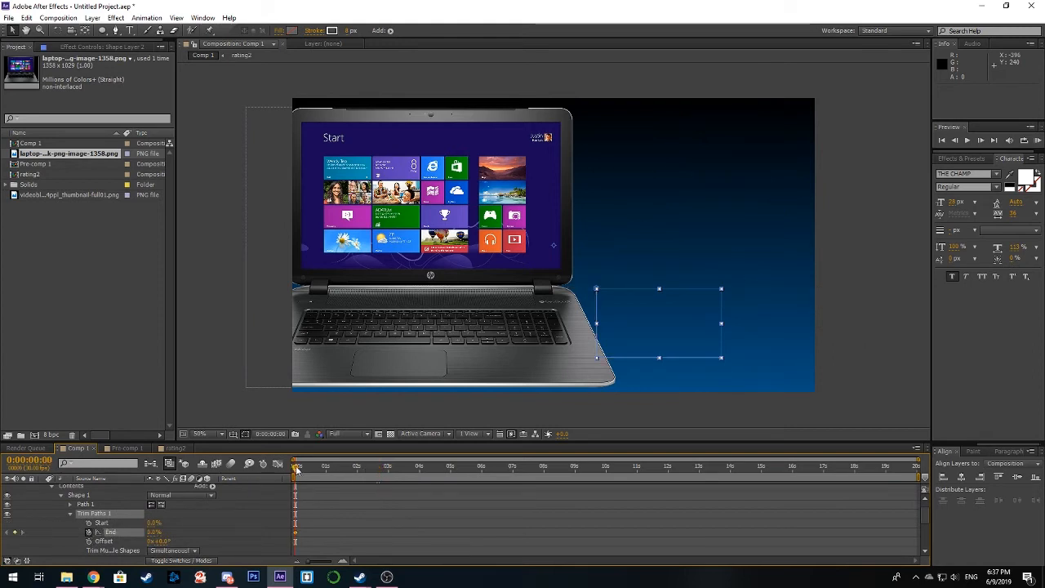
drag(296, 469, 326, 468)
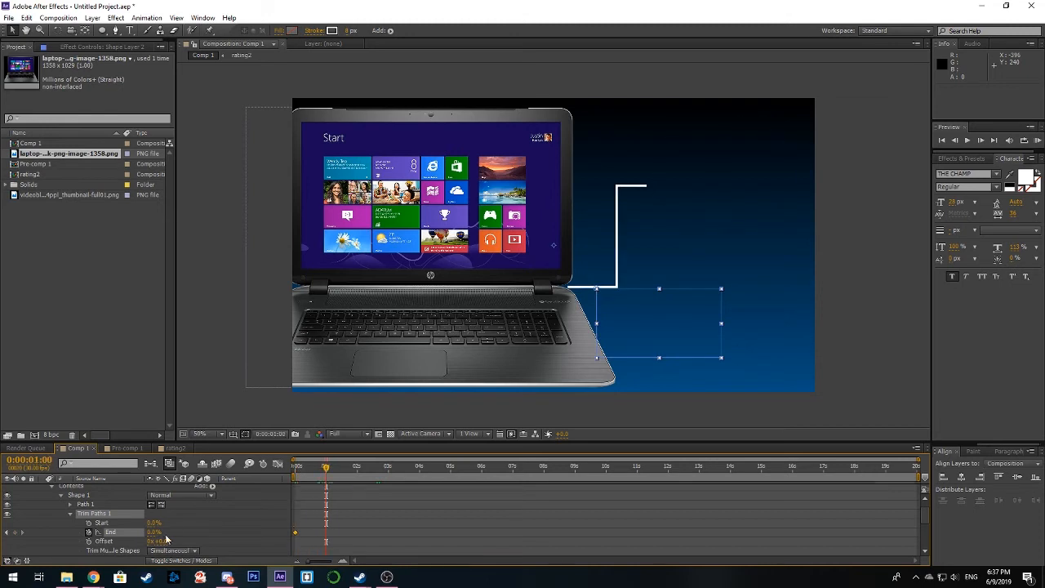
drag(151, 535, 252, 529)
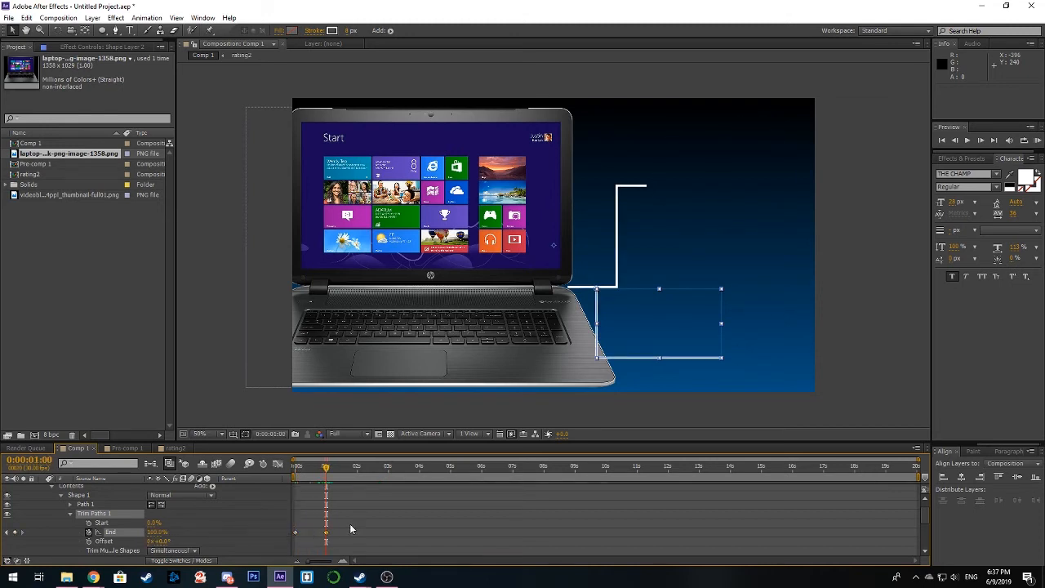
Step: Shift both End keyframes of Shape Layer 2 so that they sit at 0:00:00:06 and 0:00:01:06
drag(350, 524, 293, 539)
drag(327, 538, 334, 538)
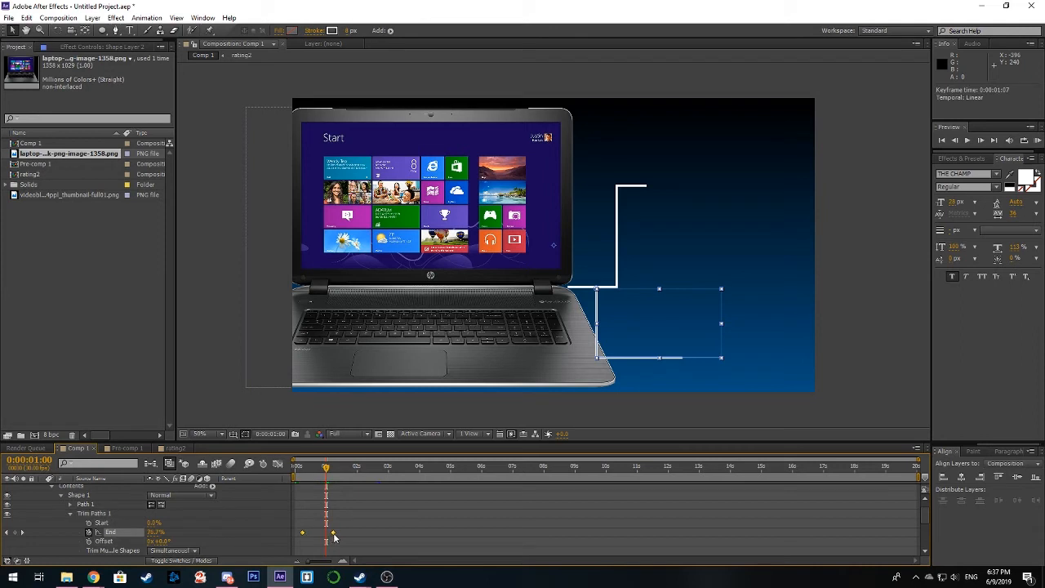
drag(327, 474, 306, 477)
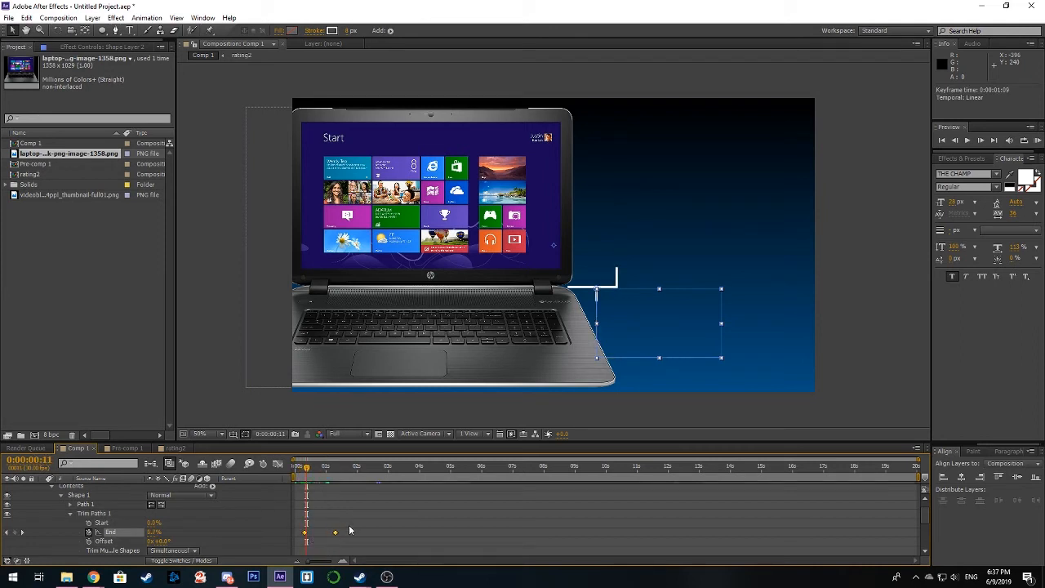
drag(349, 525, 309, 535)
click(305, 533)
drag(308, 472, 302, 470)
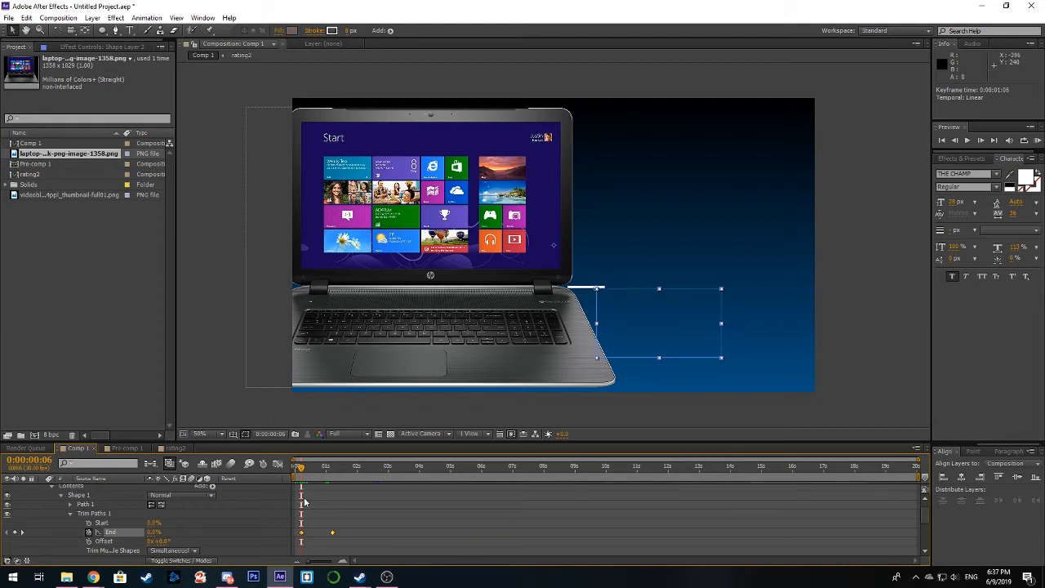
Step: Scrub through the first second to examine how the two connectors draw from their junction, and collapse Shape Layer 2
drag(300, 474, 298, 477)
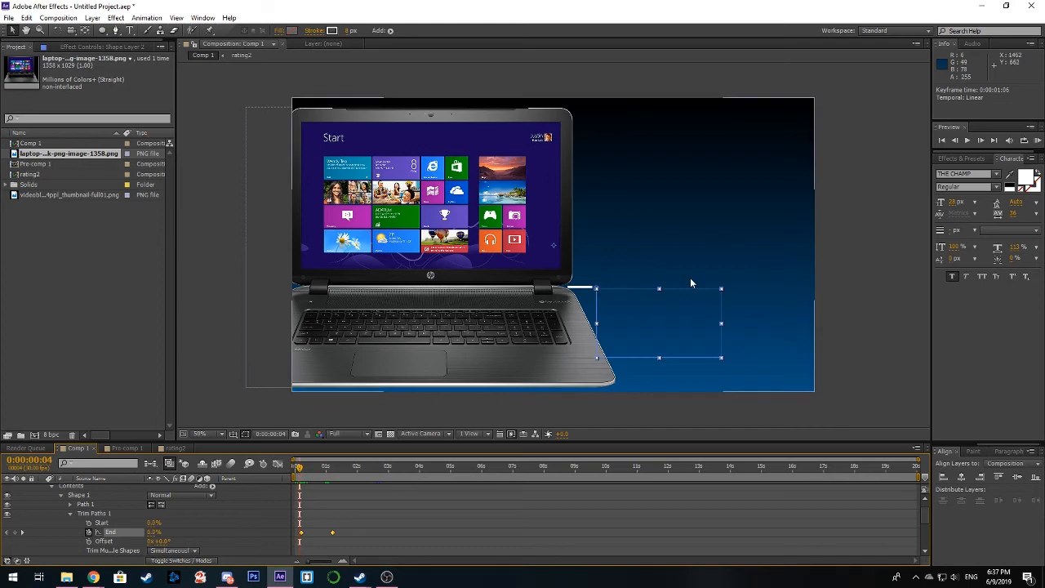
scroll(691, 281, up, 1)
drag(601, 345, 515, 312)
mouse_move(299, 474)
mouse_down()
mouse_move(350, 475)
mouse_move(321, 475)
mouse_up()
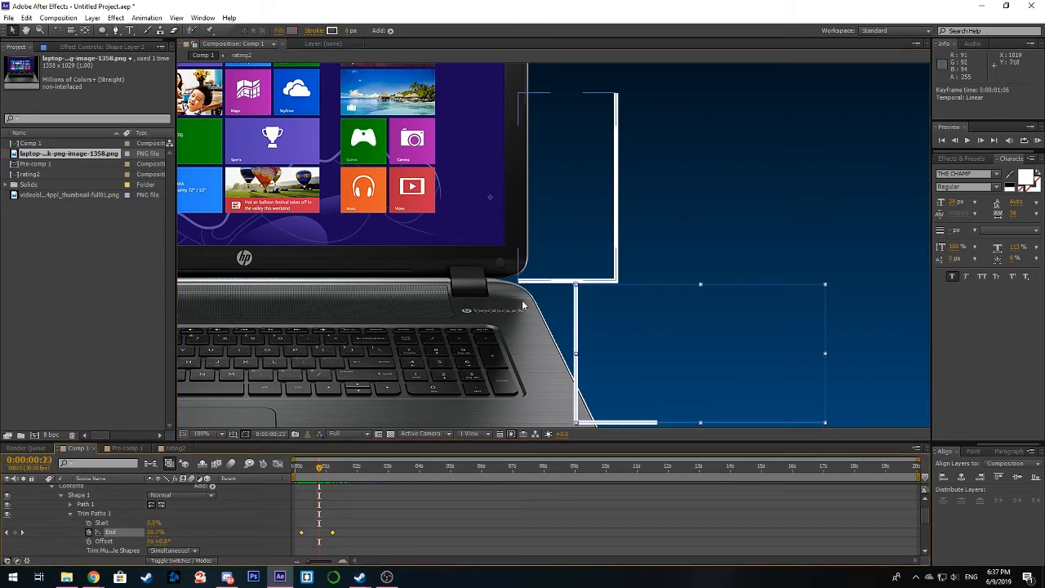
scroll(502, 332, down, 1)
scroll(507, 330, up, 1)
scroll(78, 504, up, 1)
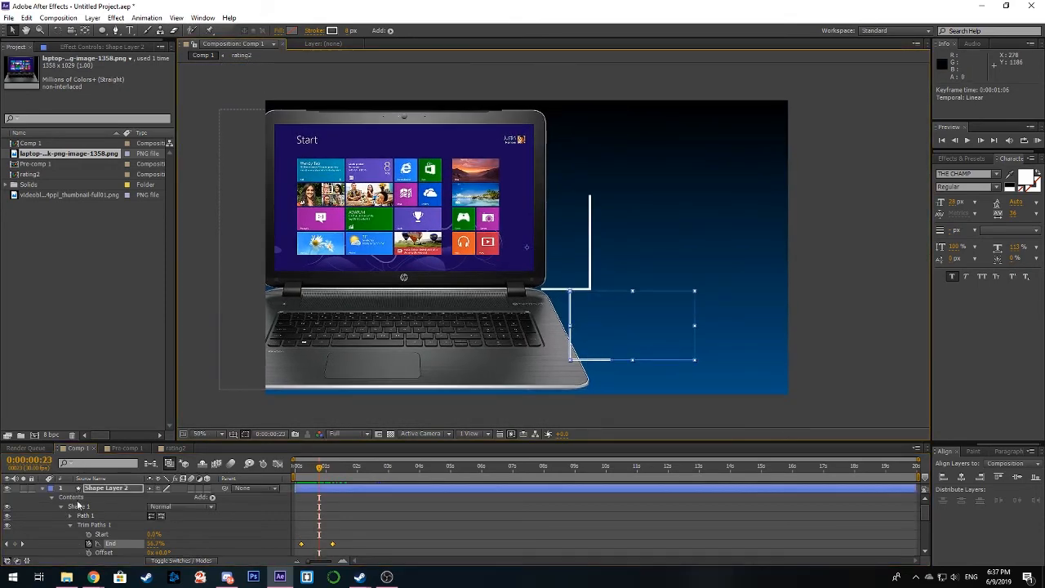
click(42, 489)
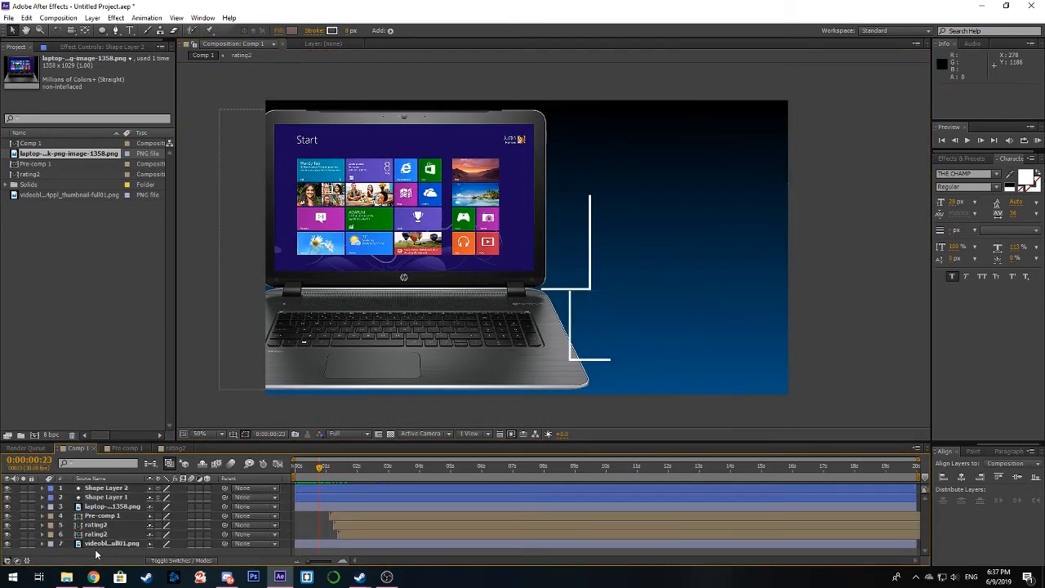
Step: Add a text layer reading TOTAL and place it above the lower connector's horizontal segment, beside the lowest counter
right_click(97, 550)
mouse_move(239, 439)
click(290, 451)
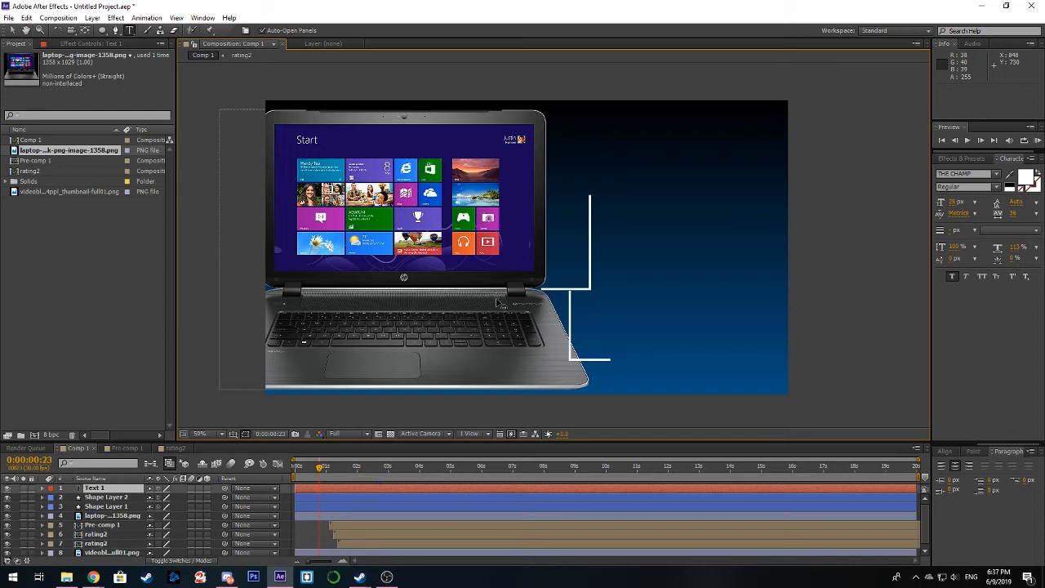
text(TOTAL)
click(16, 33)
drag(527, 245, 620, 350)
drag(320, 470, 365, 481)
drag(612, 353, 678, 356)
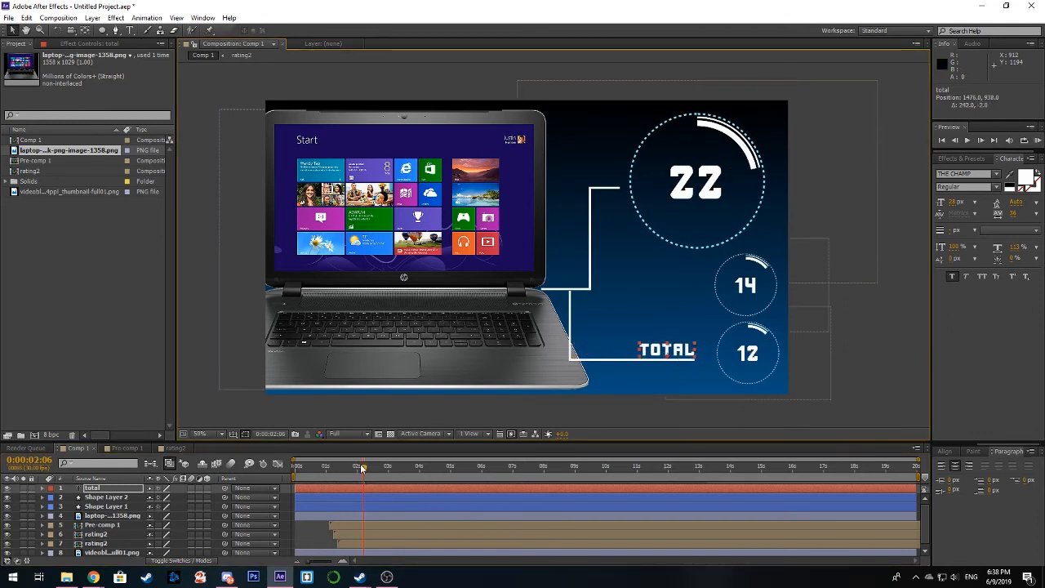
Step: Duplicate the TOTAL label, move the copy beside the upper connector's vertical segment and set its Rotation to -90°
drag(363, 472, 336, 472)
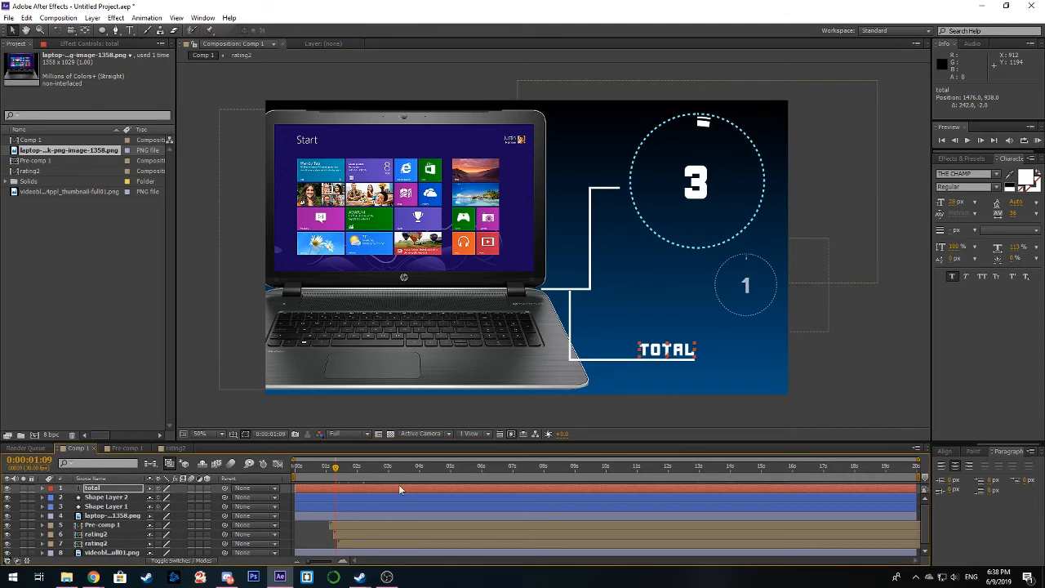
key(ctrl+d)
drag(690, 354, 604, 250)
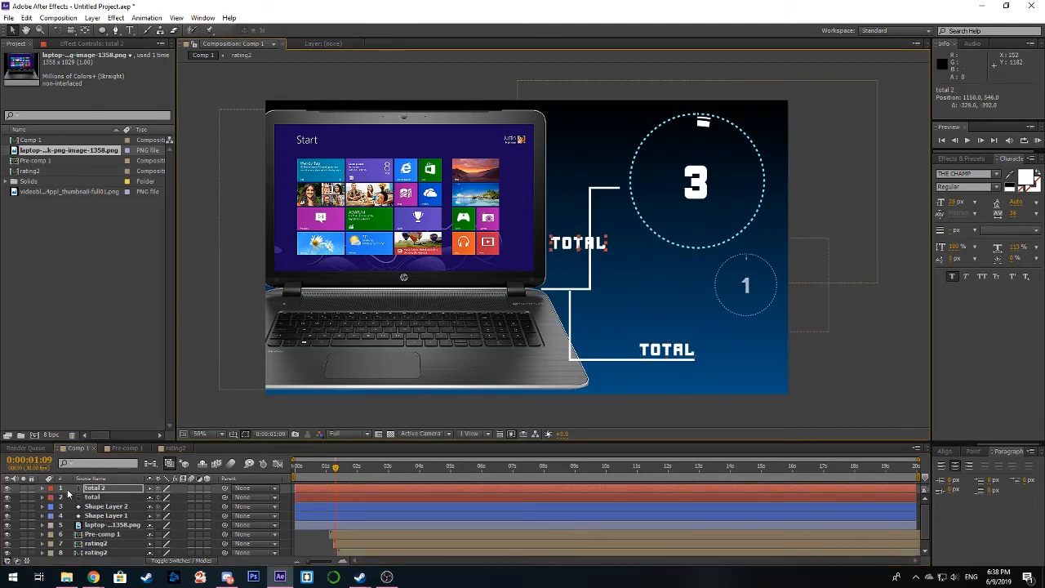
click(44, 488)
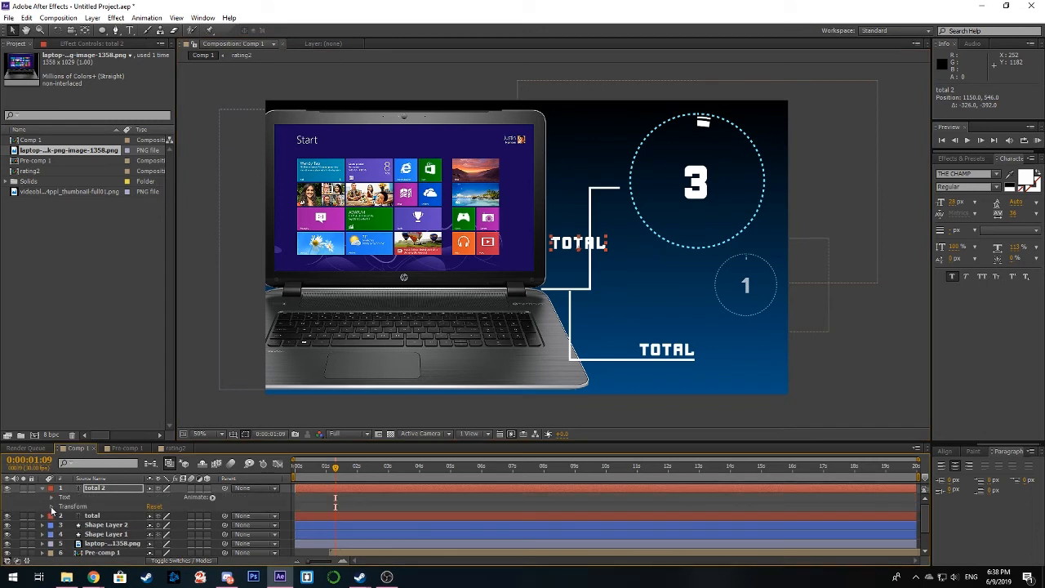
click(52, 504)
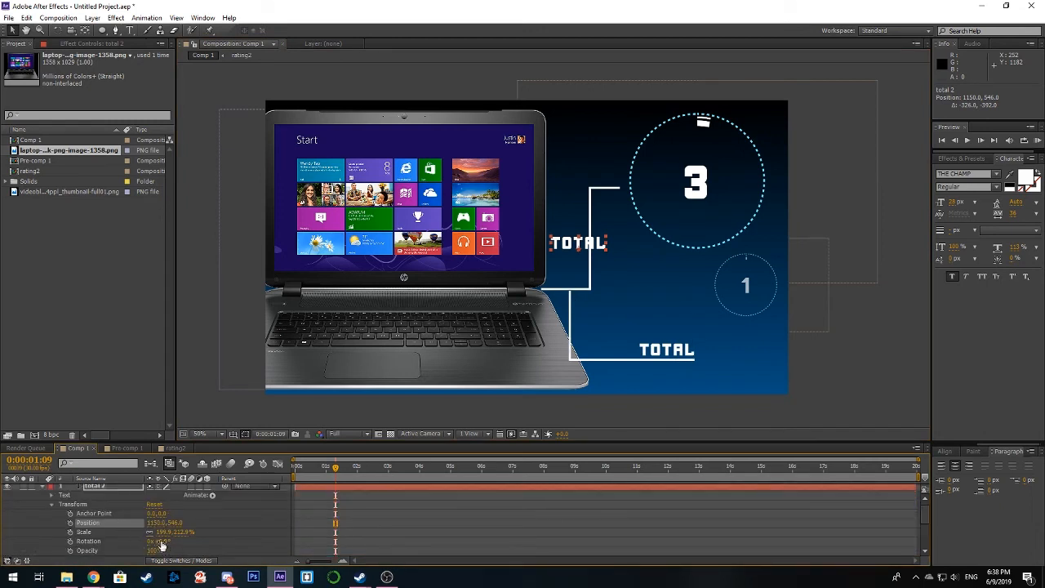
drag(164, 542, 117, 544)
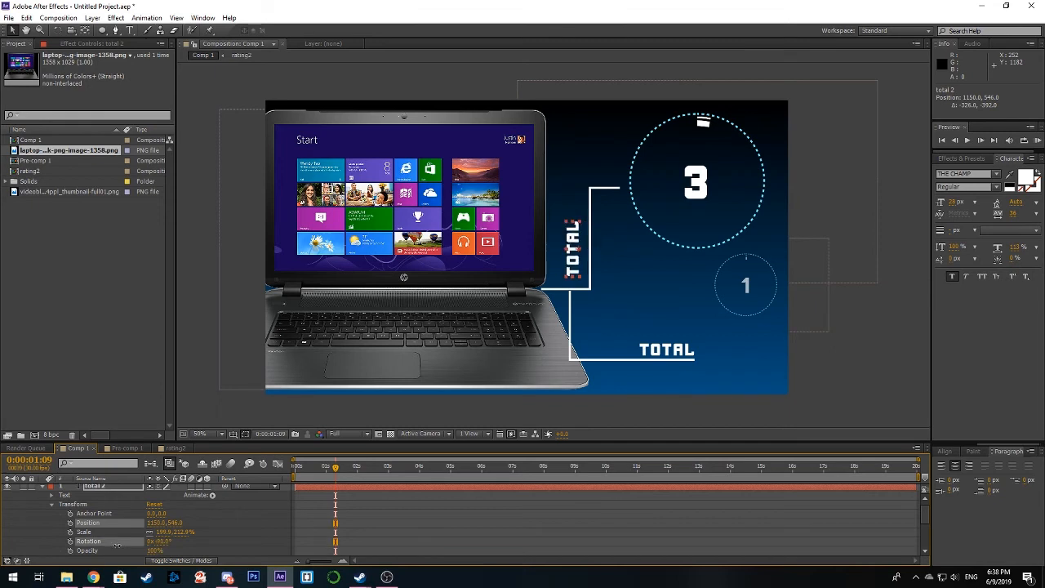
click(117, 544)
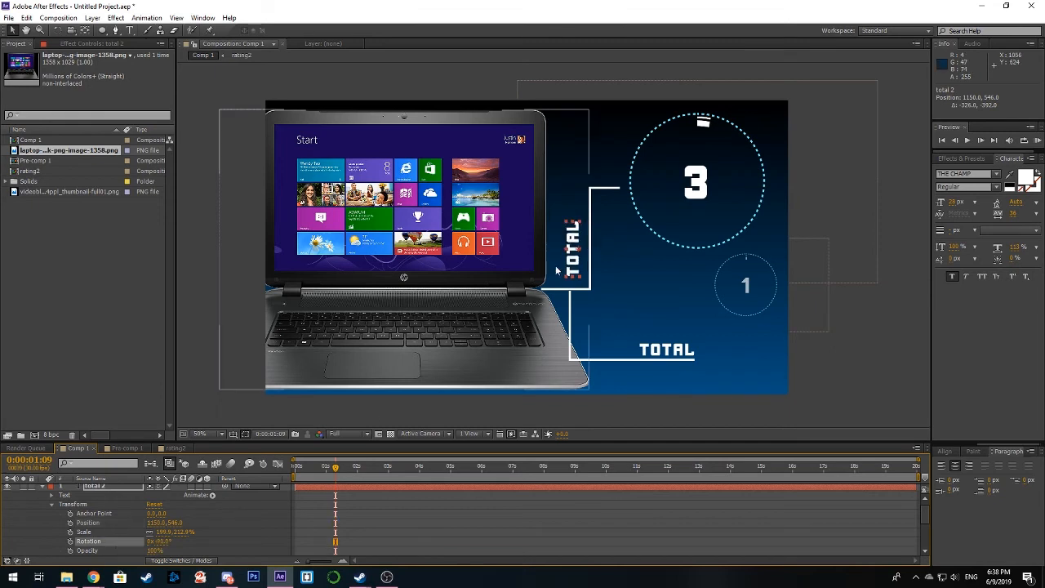
Step: Change the rotated label's text to PERFORMANCE and scale it down to fit alongside the upper connector's vertical segment
drag(574, 268, 586, 281)
text(P)
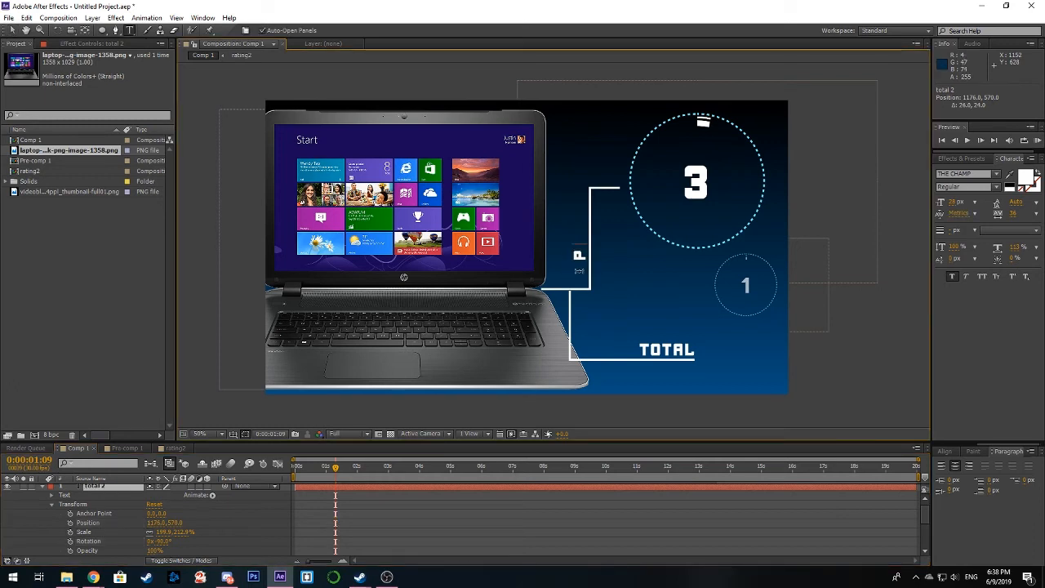
text(ERFORMANCE)
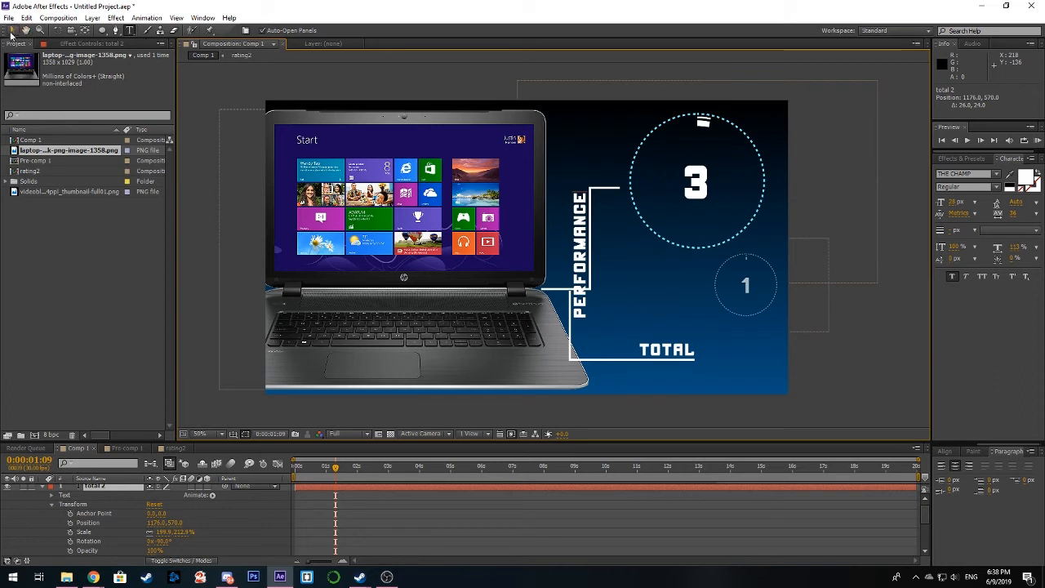
click(11, 31)
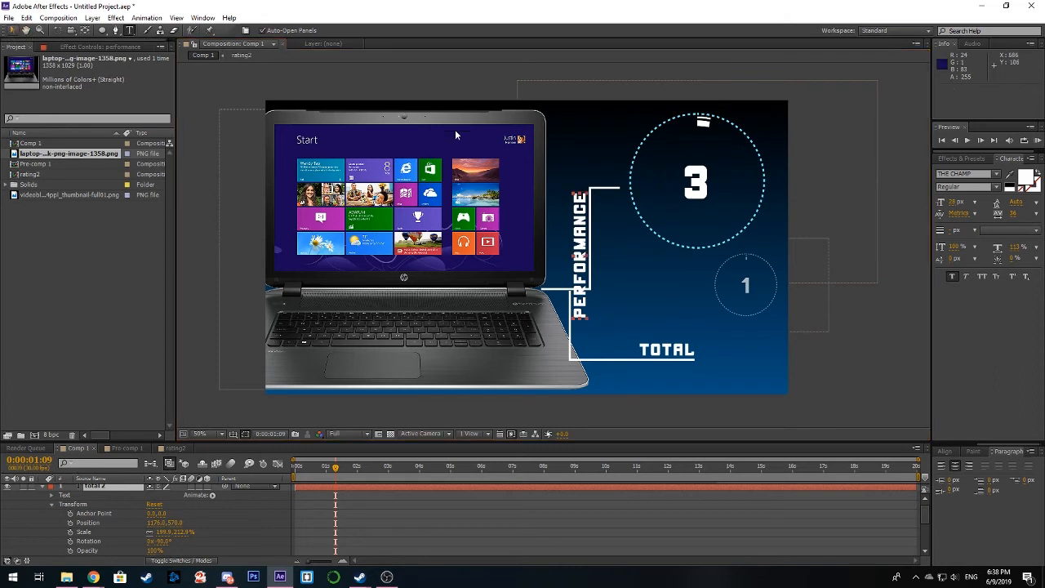
mouse_move(583, 213)
mouse_down()
mouse_move(585, 171)
mouse_move(591, 187)
mouse_move(576, 183)
mouse_move(577, 202)
mouse_up()
drag(575, 239, 579, 238)
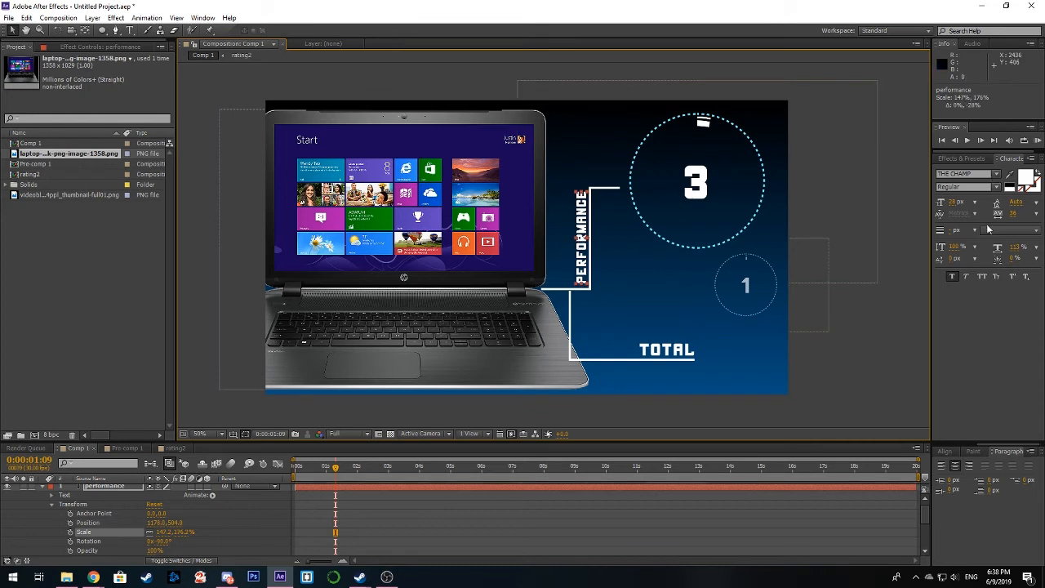
Step: Try other fonts such as Trajan Pro and Verdana on the PERFORMANCE label, and undo the font changes and last scaling
click(997, 175)
click(984, 204)
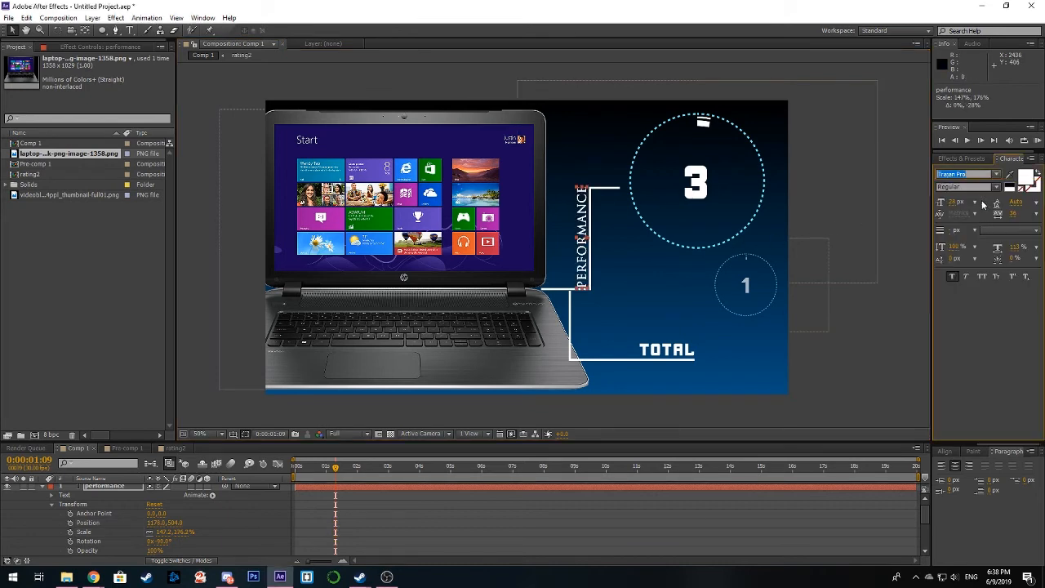
key(Down)
key(Down)
key(Down)
key(Down)
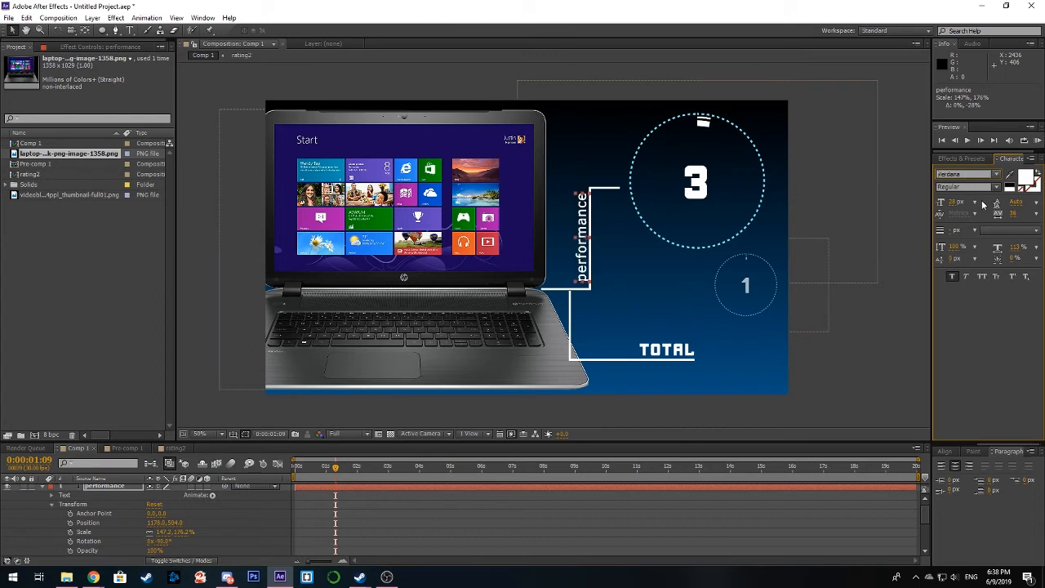
key(Up)
key(Down)
click(914, 218)
key(ctrl+z)
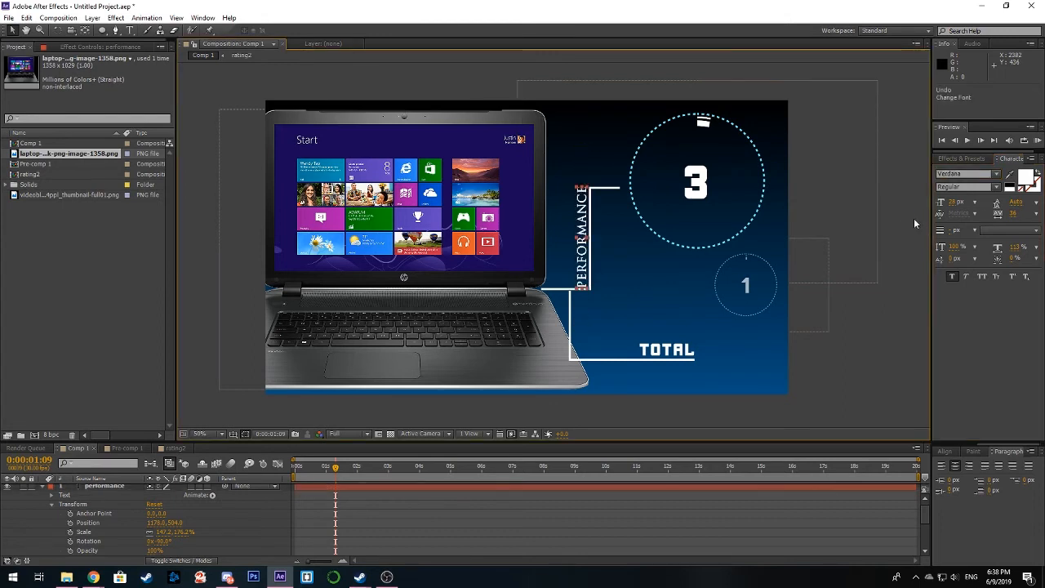
key(ctrl+z)
key(ctrl+z)
key(ctrl+z)
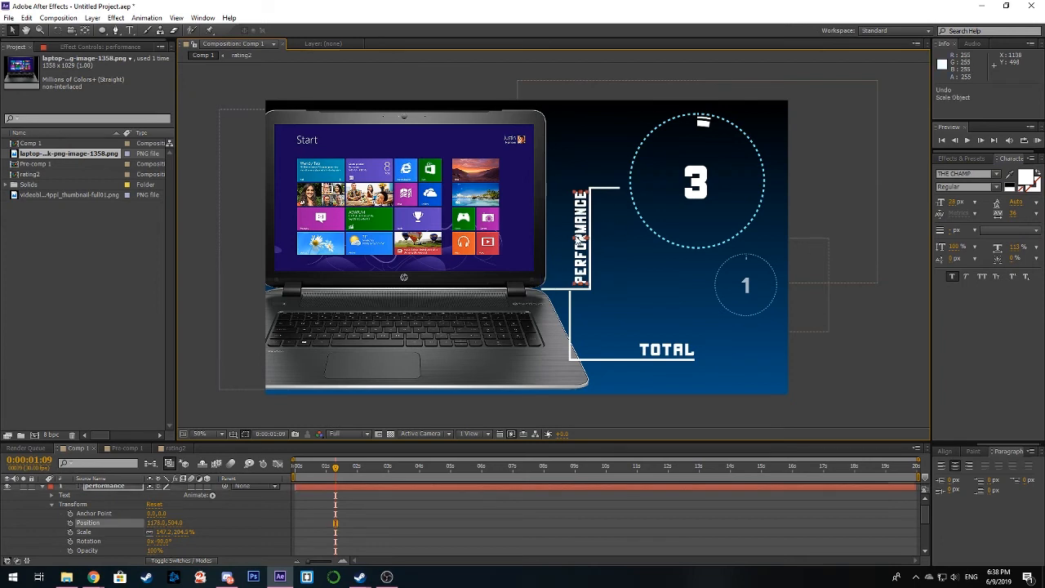
Step: Make the PERFORMANCE label's letters slightly shorter, scaling the layer to 147.2, 166.8%
drag(576, 238, 578, 238)
click(824, 337)
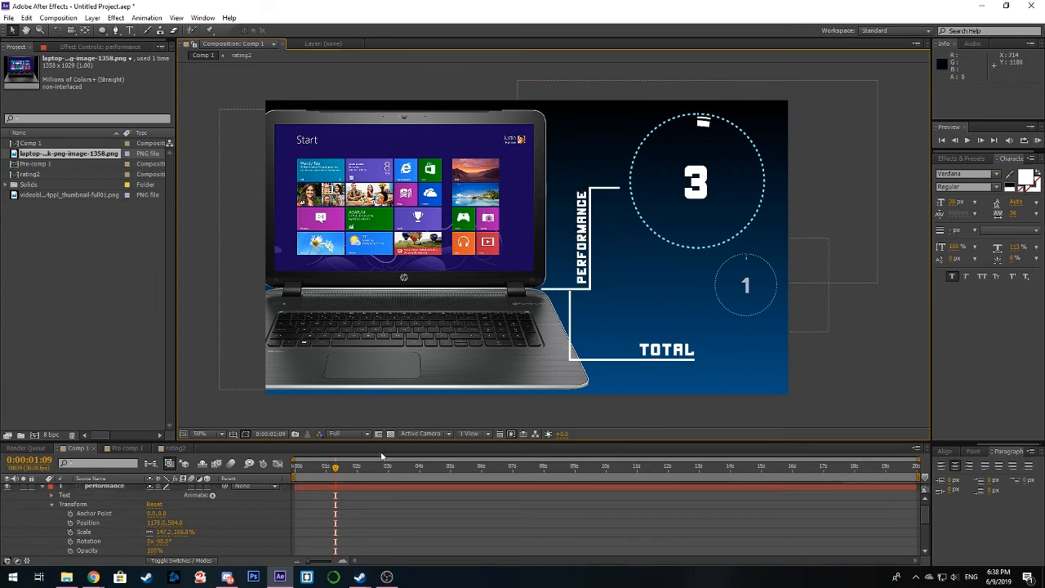
Step: Keyframe the performance layer's Opacity from 0% at 0:00:00:19 to 100% at 0:00:00:26, and shift the starting keyframe slightly earlier
drag(335, 479, 314, 474)
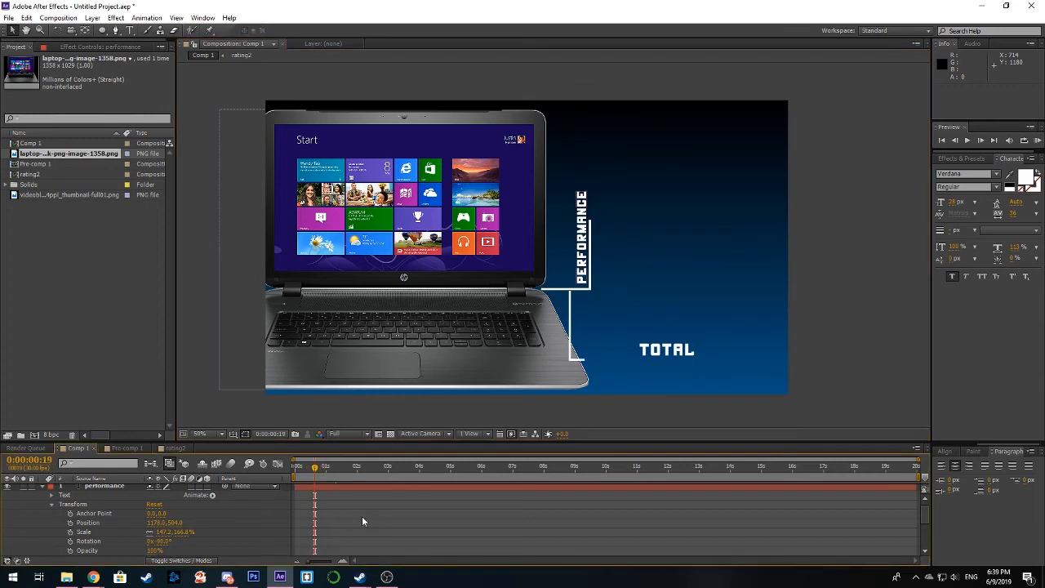
click(121, 490)
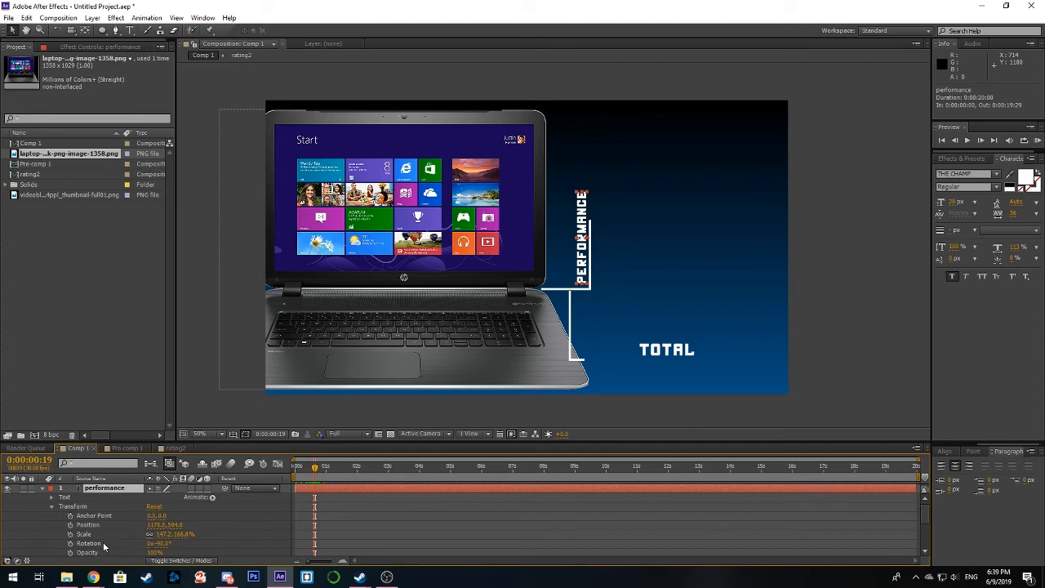
drag(153, 553, 57, 553)
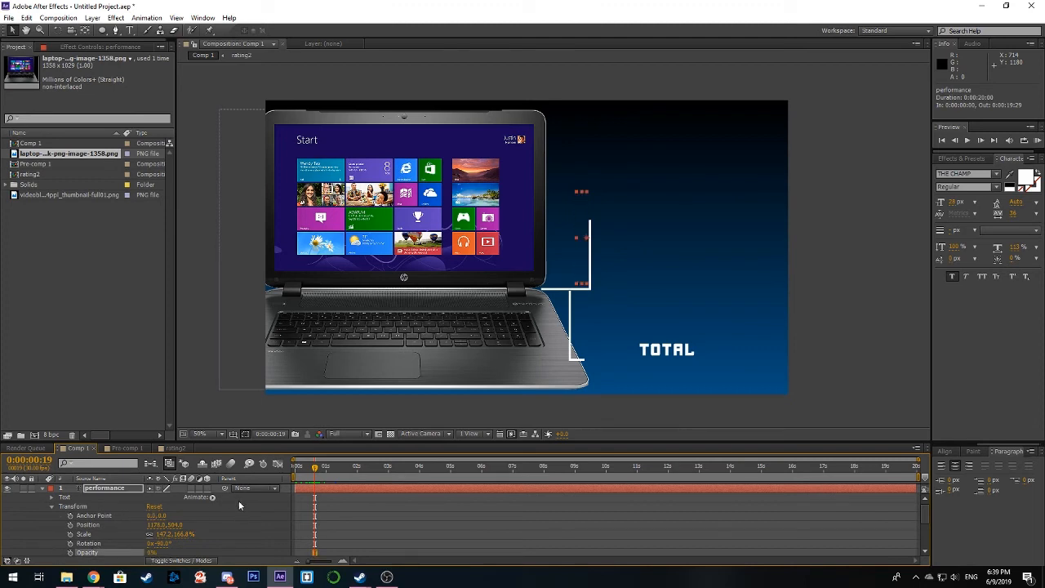
click(71, 553)
drag(322, 472, 325, 472)
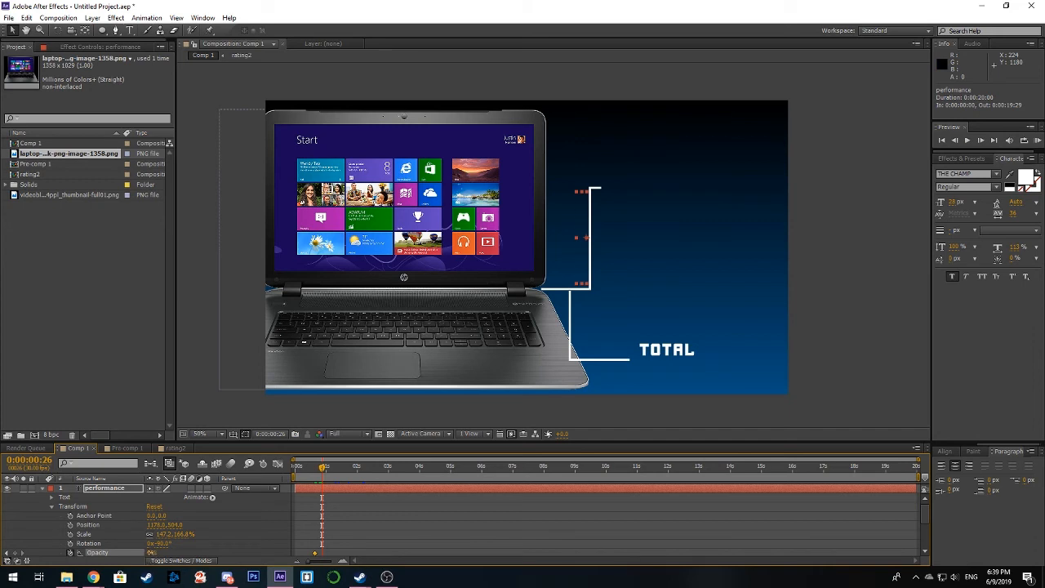
drag(151, 553, 251, 553)
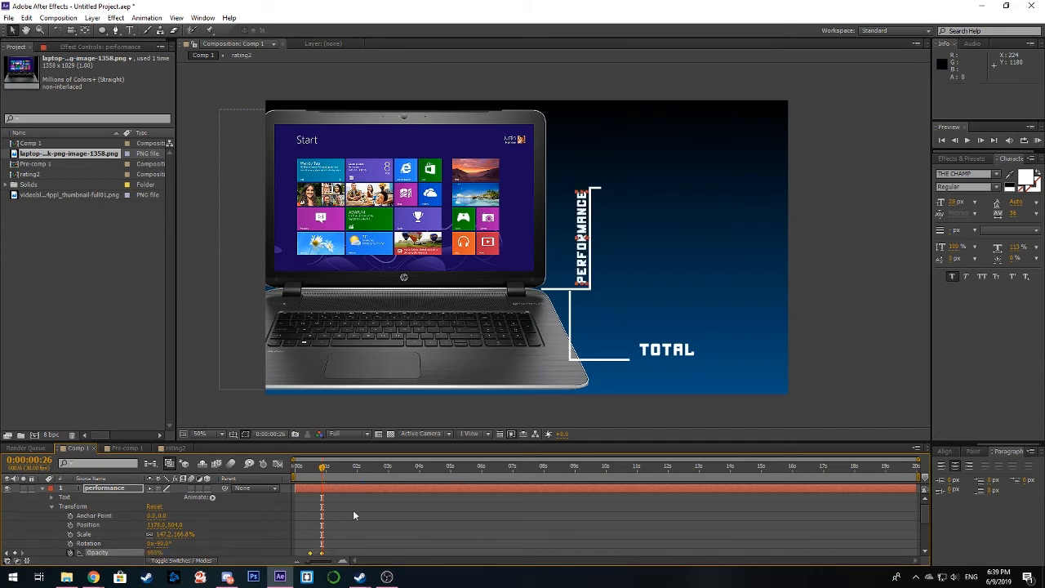
Step: Copy the performance layer's two Opacity keyframes and paste them onto the total layer, starting at 0:00:00:28
scroll(360, 518, down, 1)
key(ctrl+c)
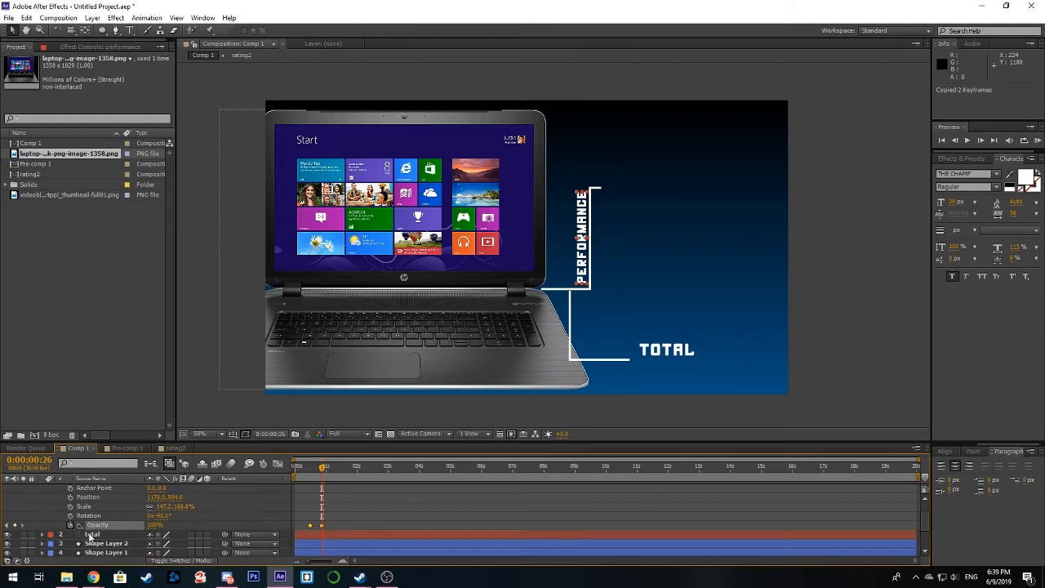
click(43, 535)
scroll(327, 509, down, 1)
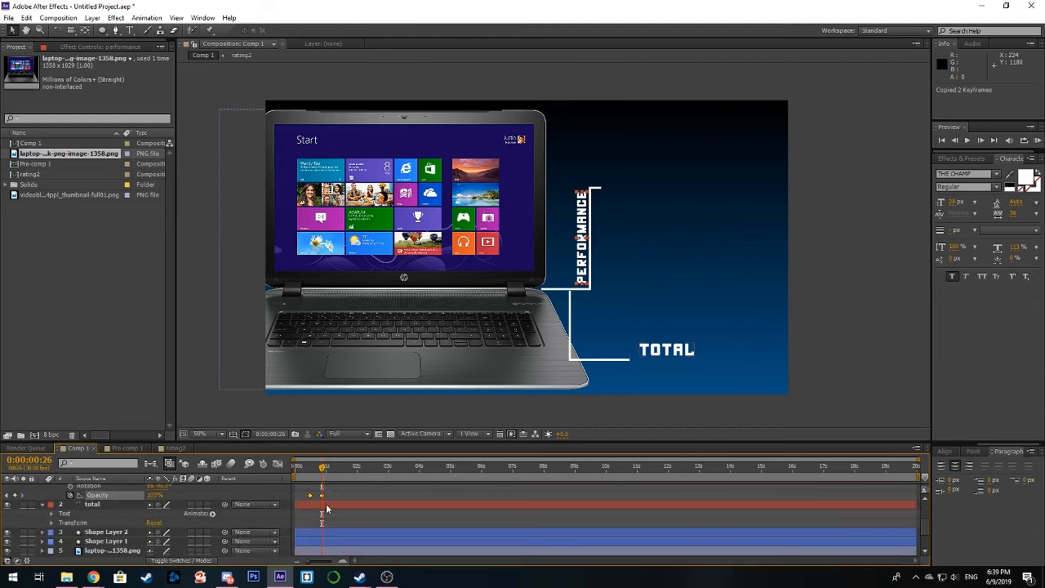
drag(322, 473, 326, 480)
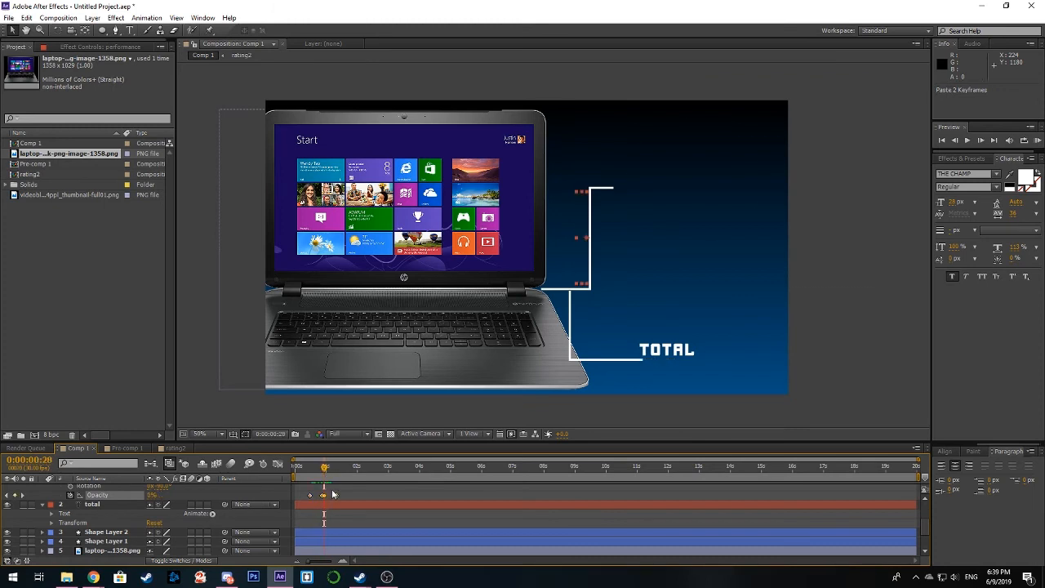
click(333, 506)
key(ctrl+v)
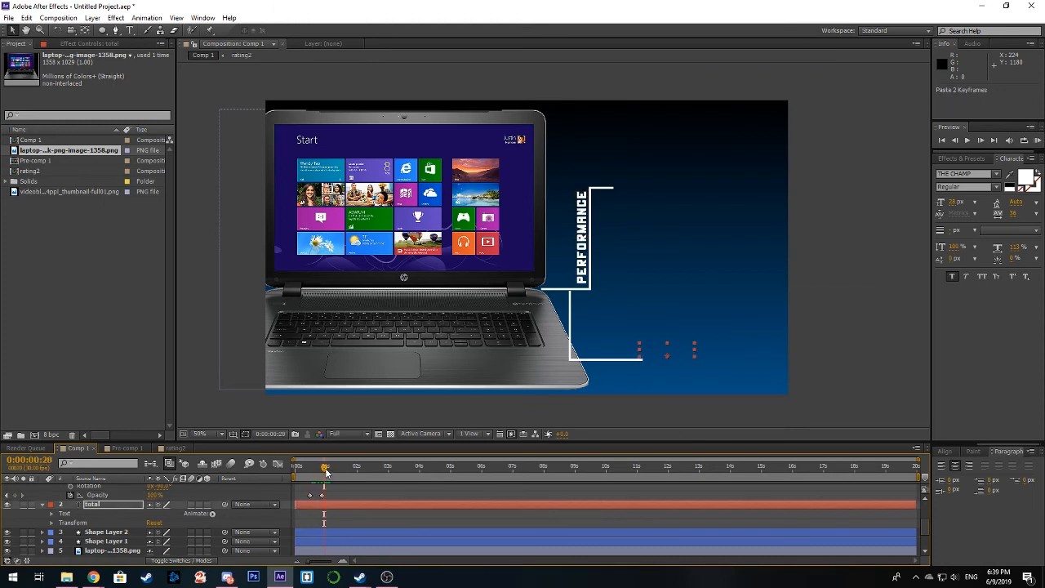
Step: Scrub the animation to 0:00:02:27 and back to the first frame to check the label fades, and collapse both text layers
drag(324, 473, 386, 469)
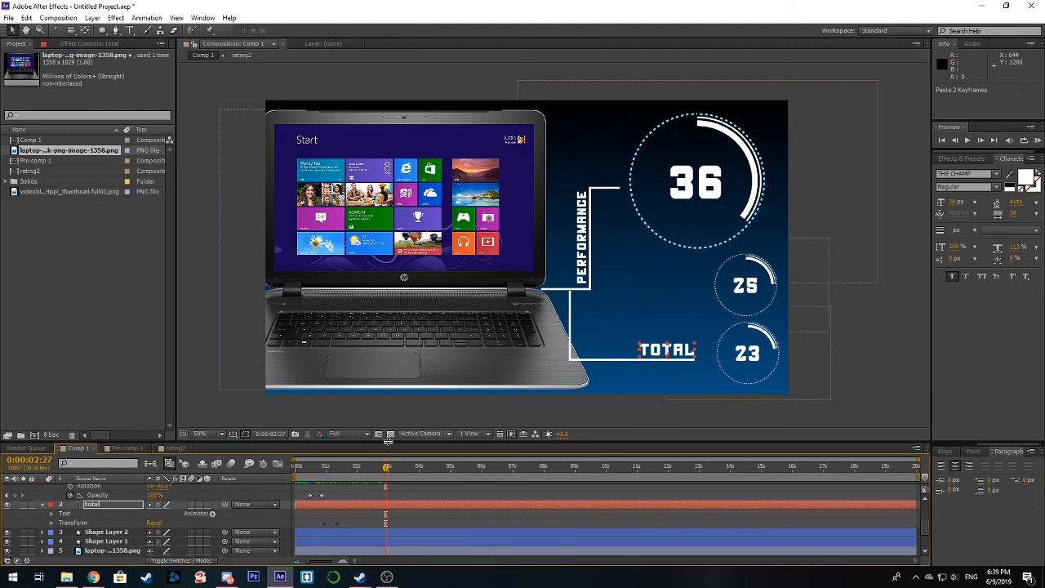
drag(387, 472, 289, 477)
scroll(60, 504, up, 2)
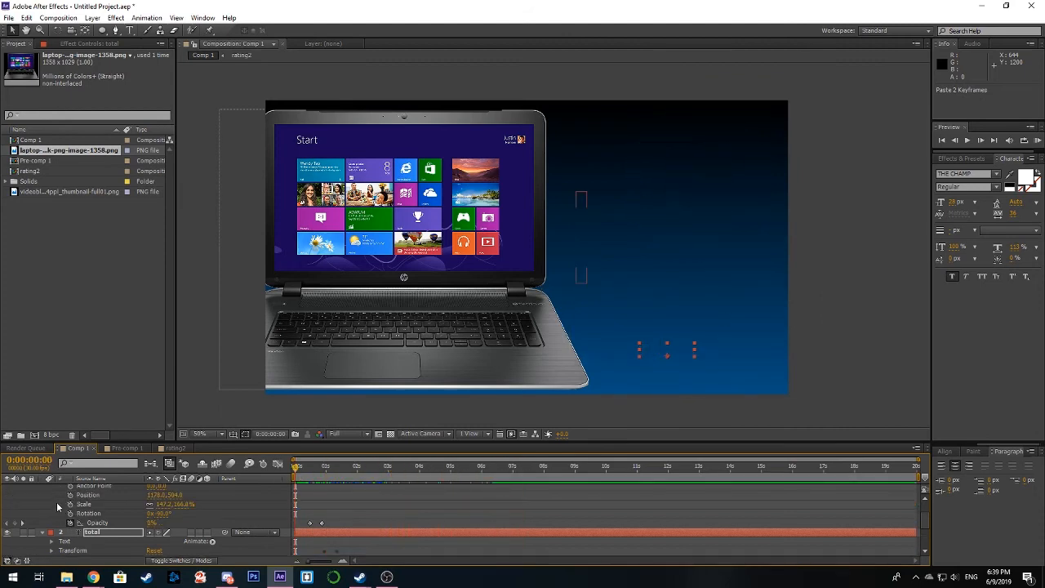
click(43, 489)
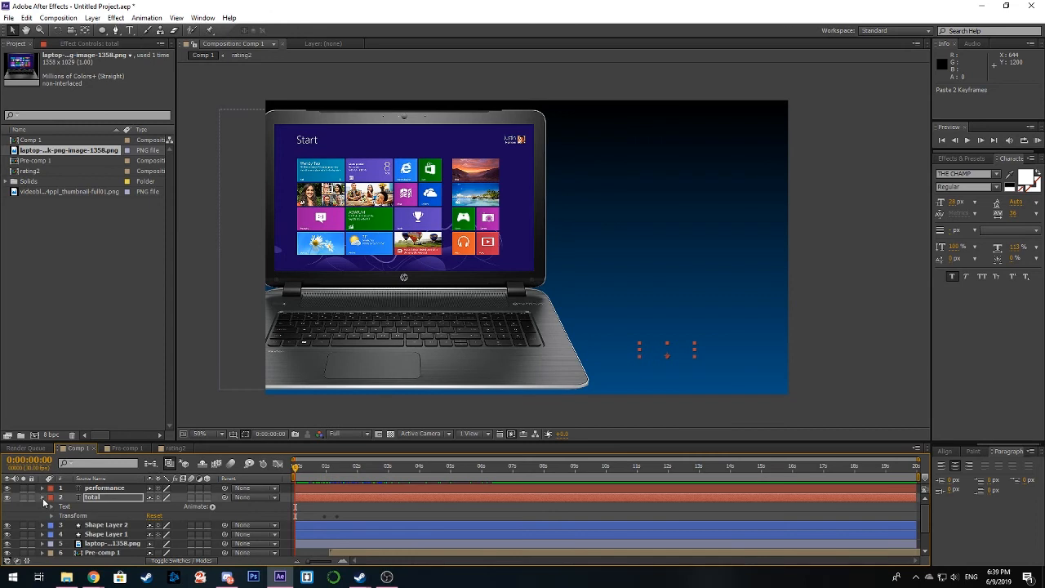
click(42, 498)
Step: Pre-compose all nine layers, including the background image, moving all attributes into the new composition
click(121, 489)
scroll(128, 512, down, 1)
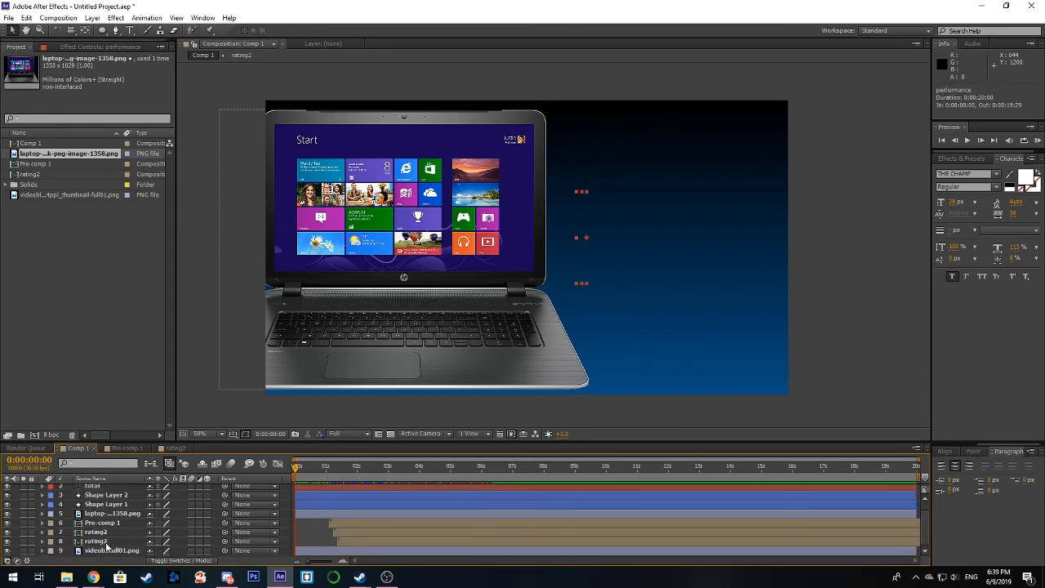
ctrl+click(106, 552)
scroll(111, 523, up, 1)
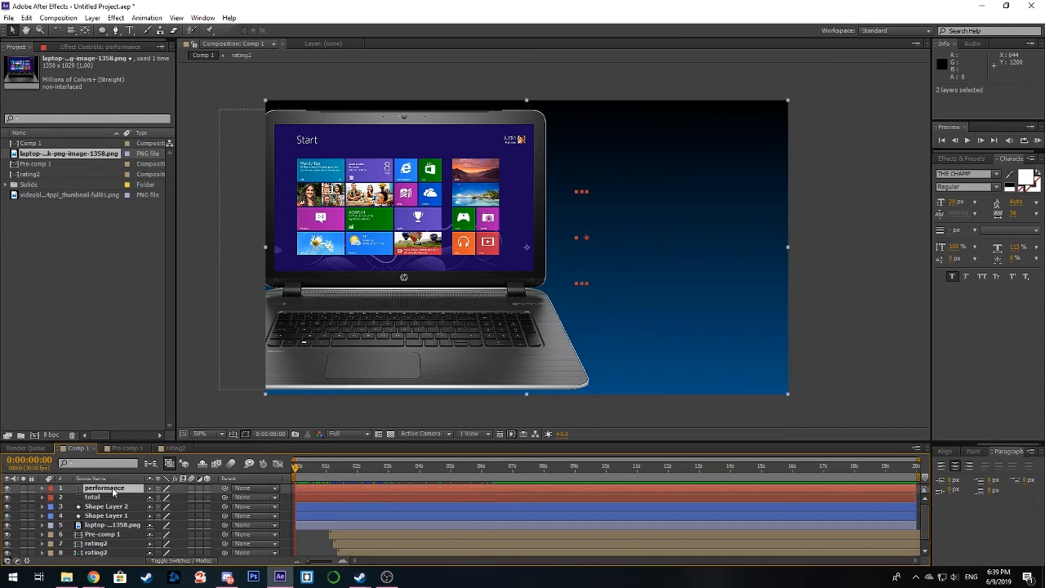
scroll(116, 520, down, 1)
shift+click(118, 551)
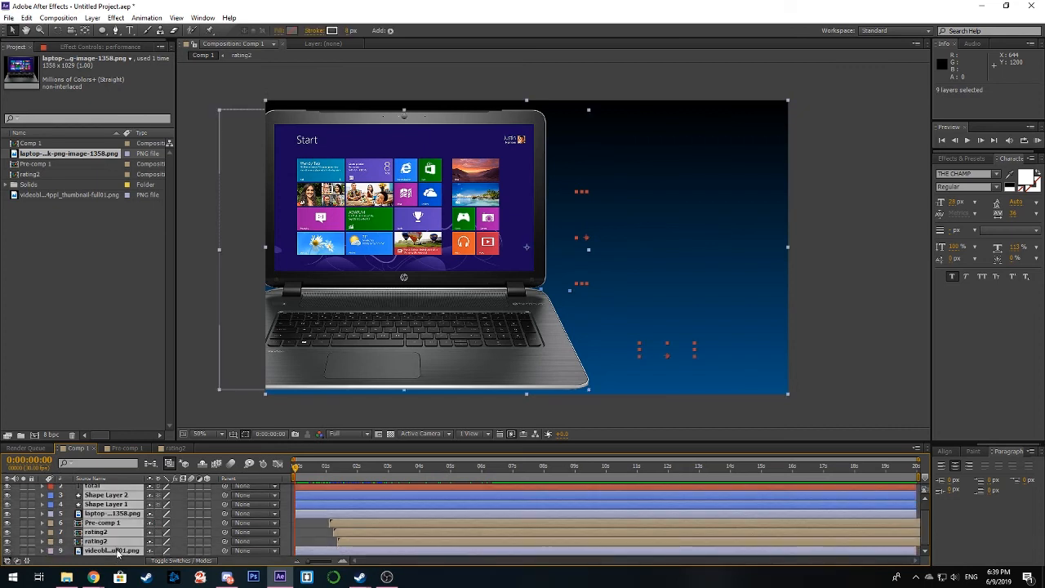
right_click(117, 527)
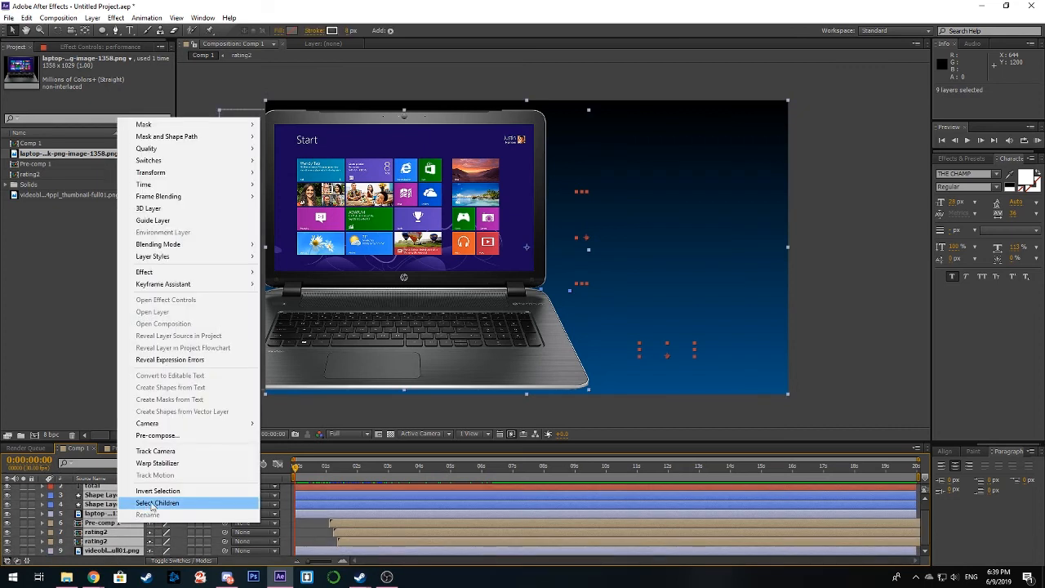
click(202, 435)
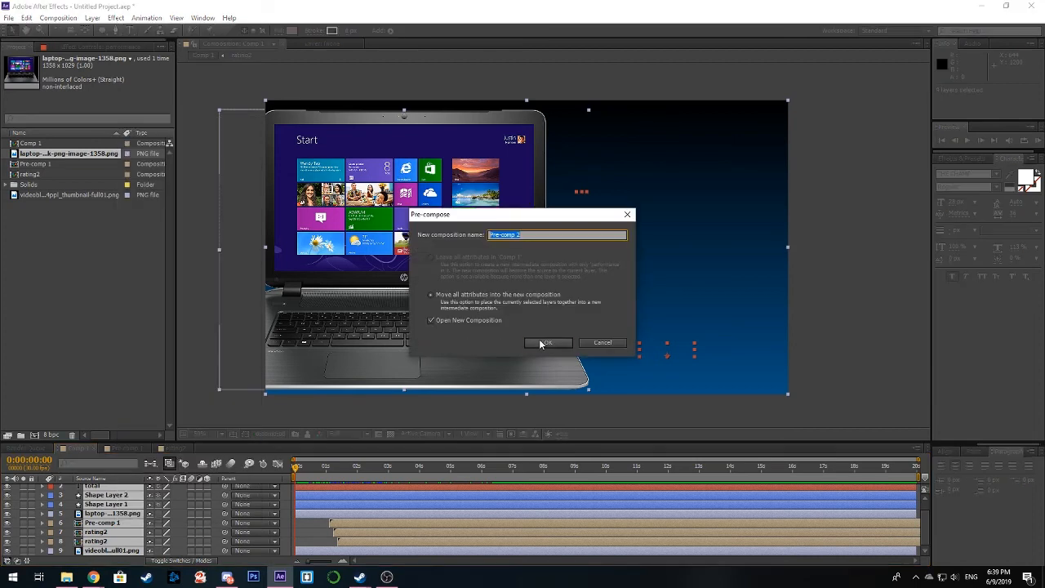
click(540, 340)
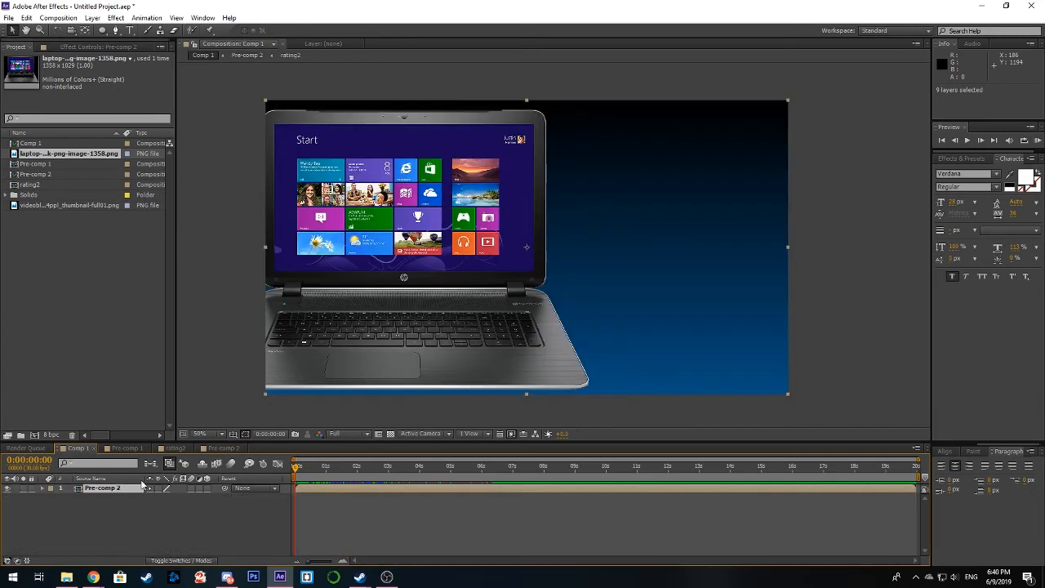
Step: Make the precomposed layer 3D and keyframe its Scale from 100% at the first frame to 104% at 0:00:07:00
drag(295, 469, 208, 482)
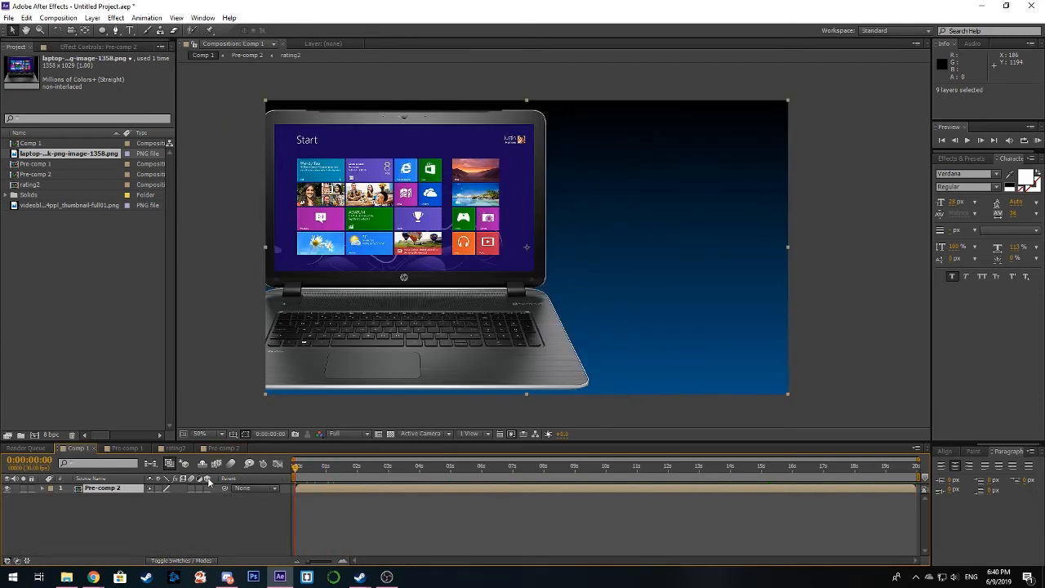
click(208, 488)
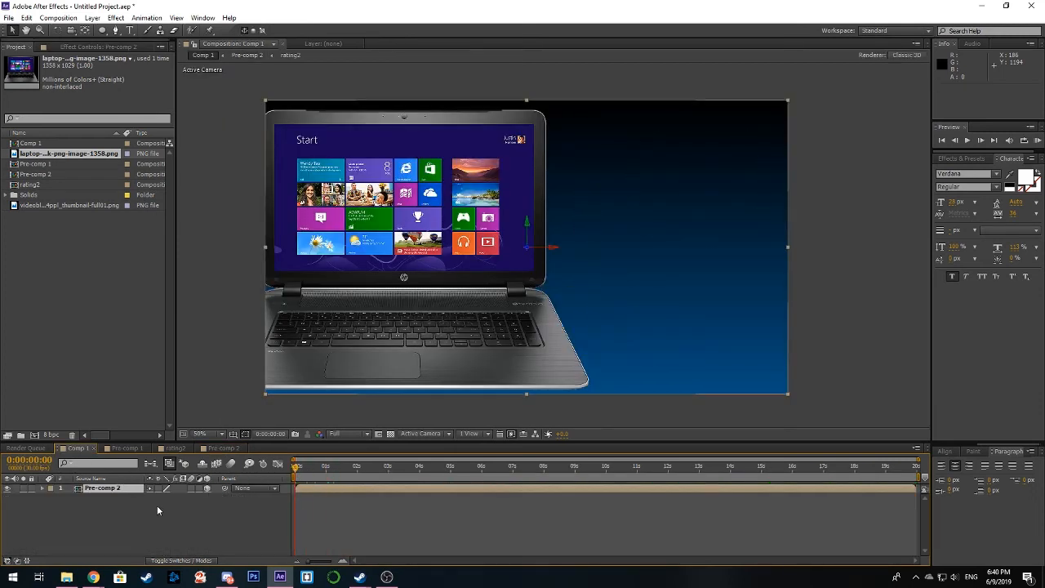
click(42, 489)
click(51, 497)
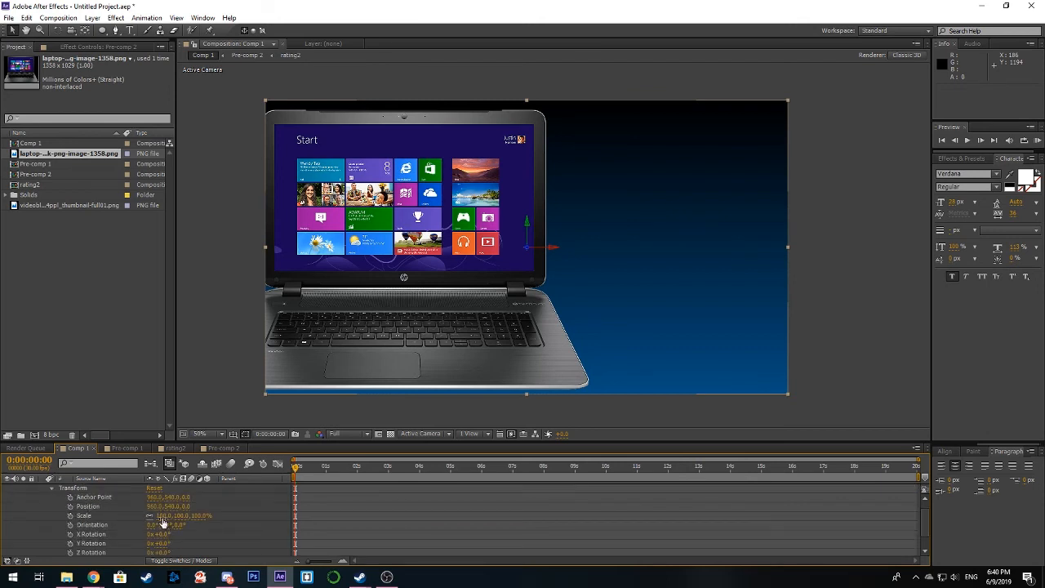
click(70, 516)
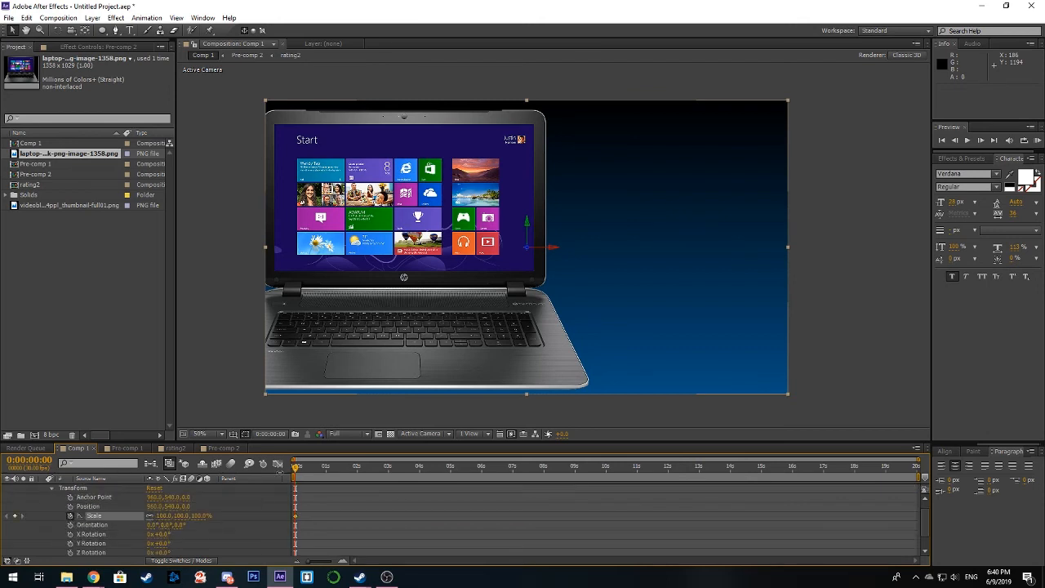
drag(301, 472, 510, 476)
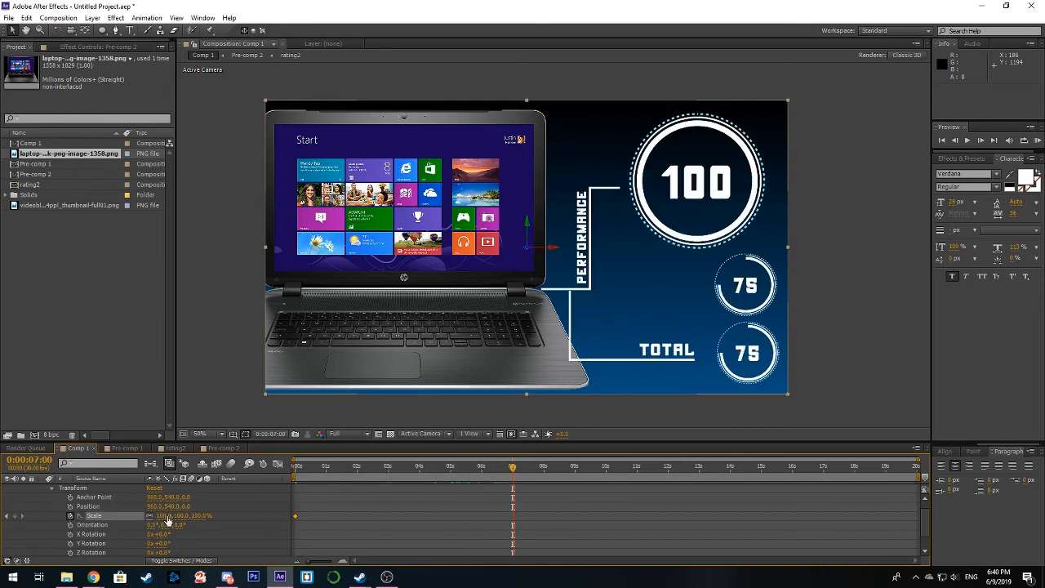
drag(151, 515, 148, 515)
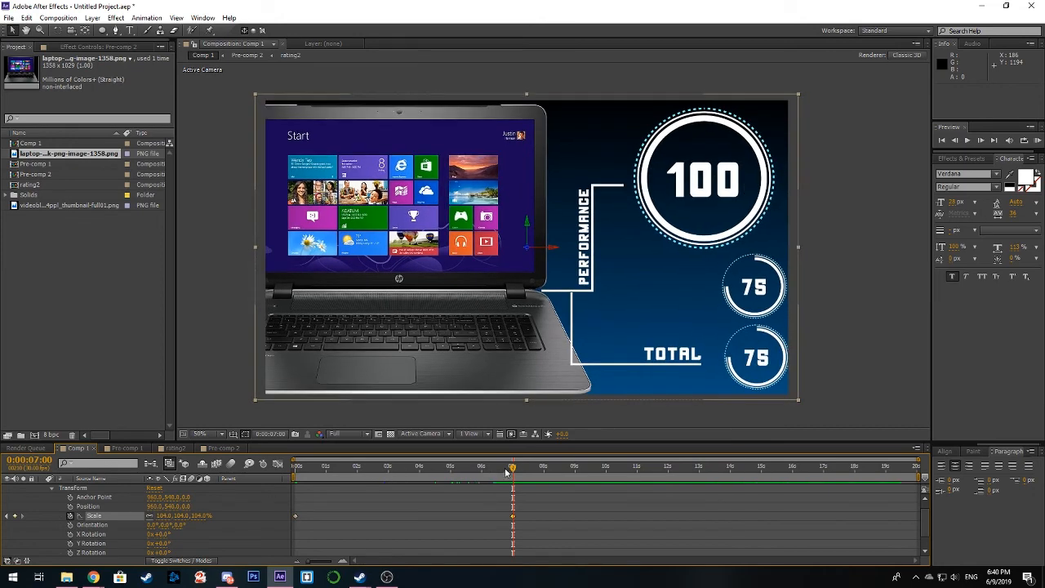
Step: Keyframe the precomposed layer's Y Rotation from -11° at the first frame to 0° at 0:00:07:00, and scrub back to check the motion
drag(509, 470, 256, 483)
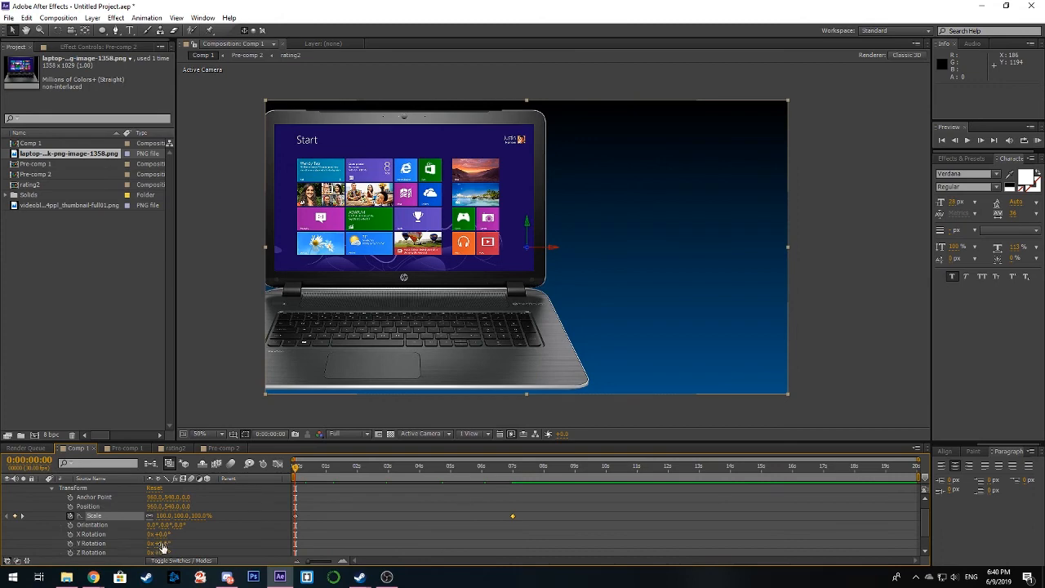
mouse_move(162, 545)
mouse_down()
mouse_move(212, 542)
mouse_move(155, 545)
mouse_up()
key(ctrl+z)
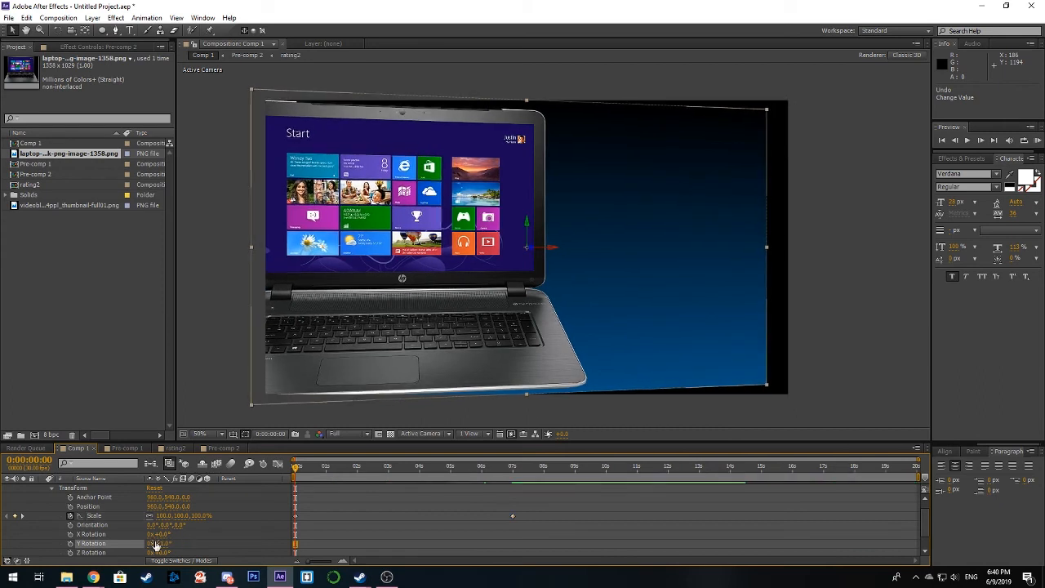
click(71, 544)
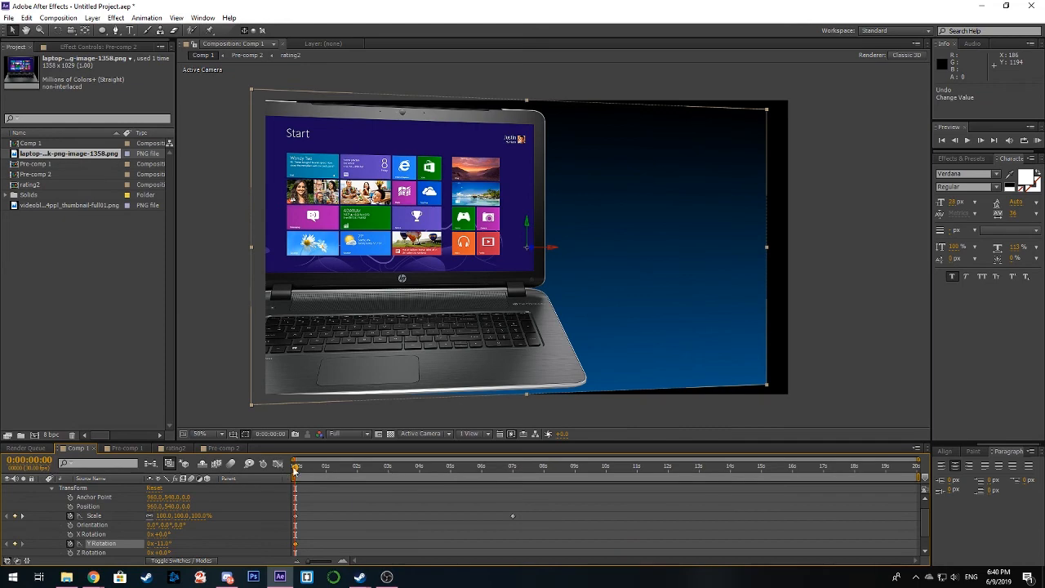
drag(294, 472, 513, 471)
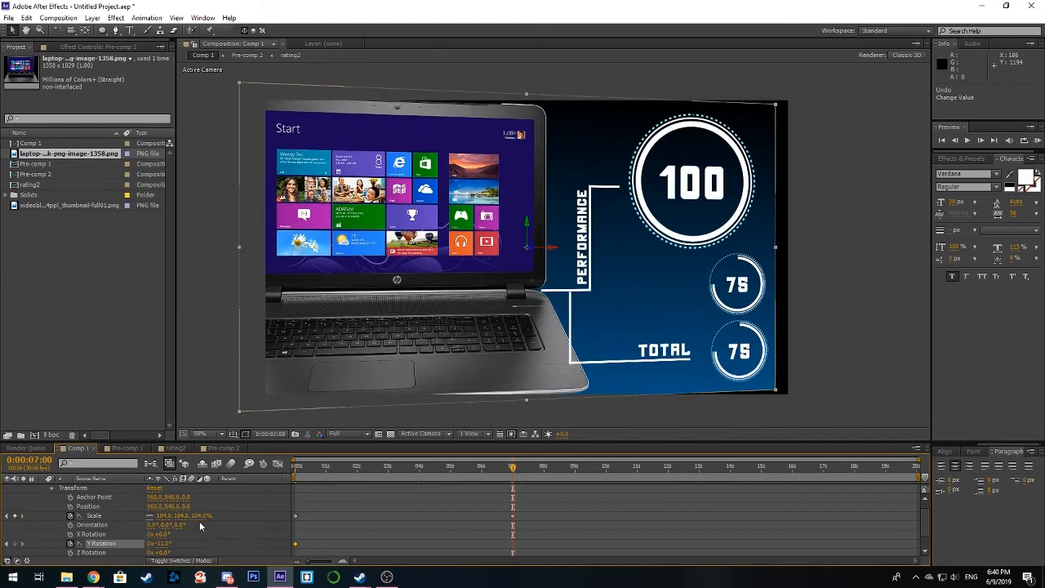
click(161, 543)
text(0)
key(Return)
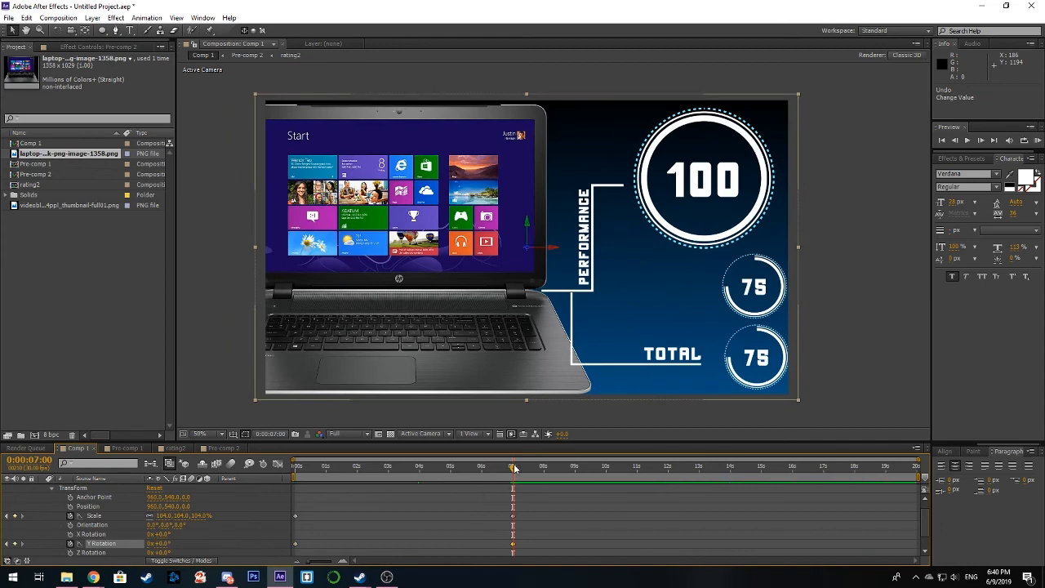
drag(513, 469, 333, 472)
mouse_move(292, 472)
mouse_down()
mouse_move(507, 467)
mouse_move(343, 467)
mouse_move(501, 465)
mouse_move(288, 483)
mouse_up()
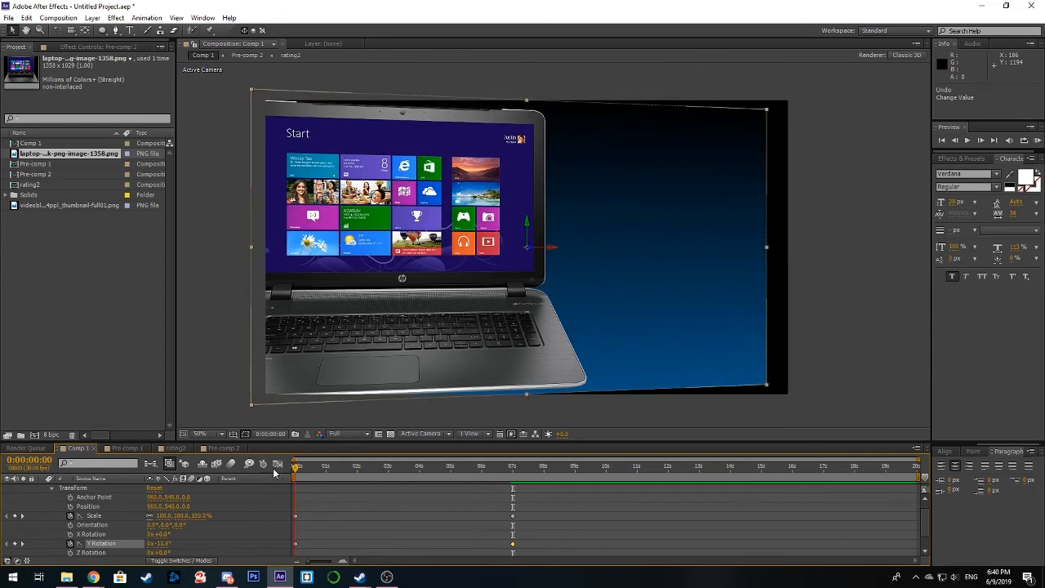
click(225, 418)
scroll(134, 491, up, 1)
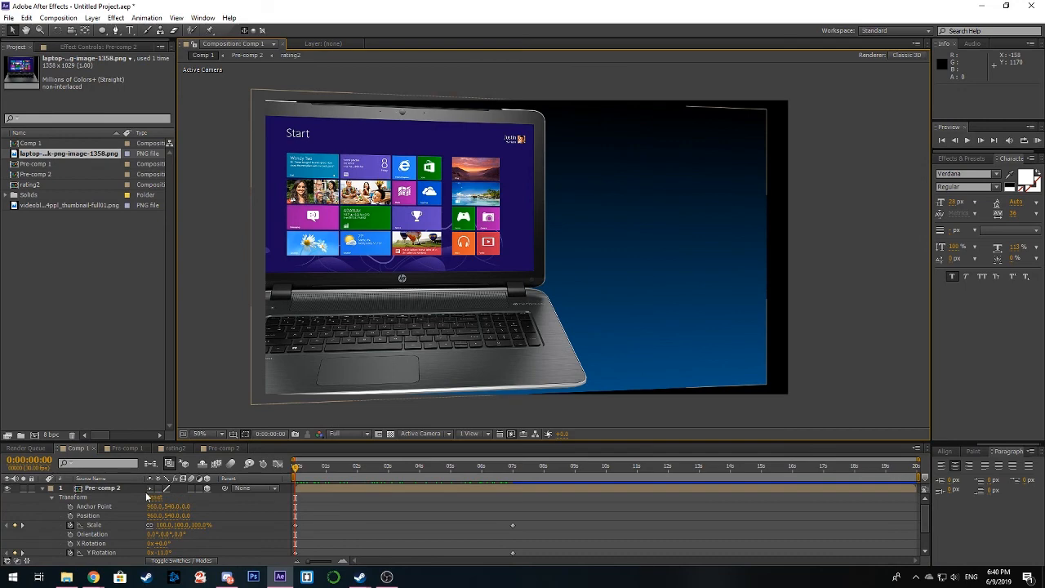
Step: Undo the rotation and scale keyframes, the 3D switch and the pre-composition to restore the nine separate layers
click(149, 497)
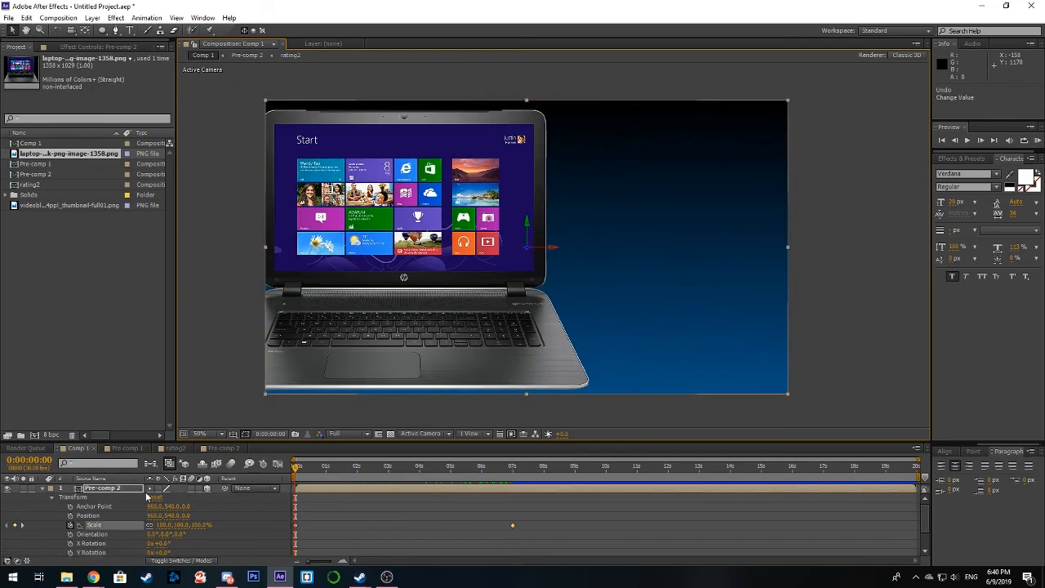
key(ctrl+z)
key(ctrl+z)
key(ctrl+z)
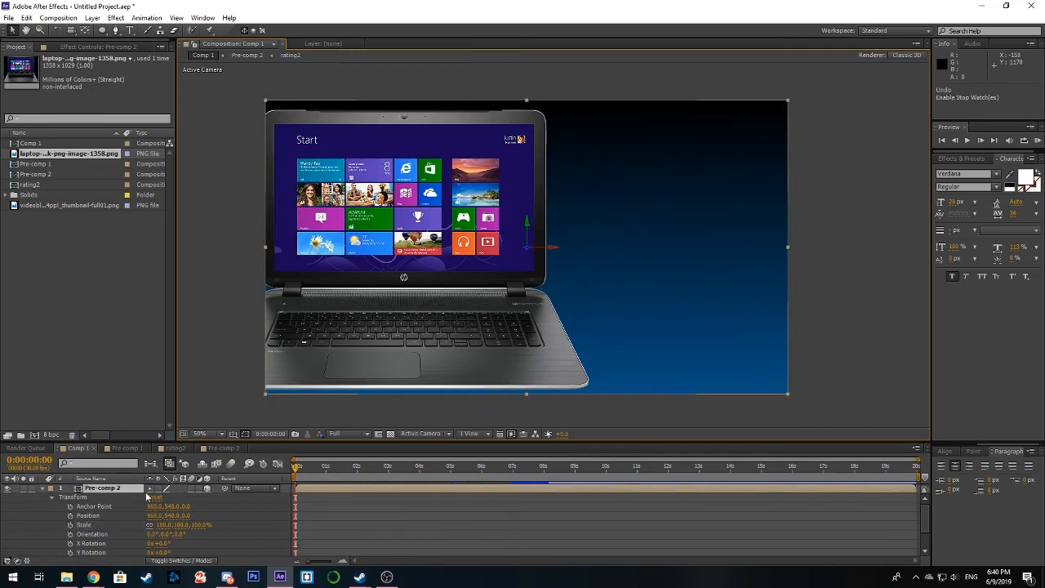
key(ctrl+z)
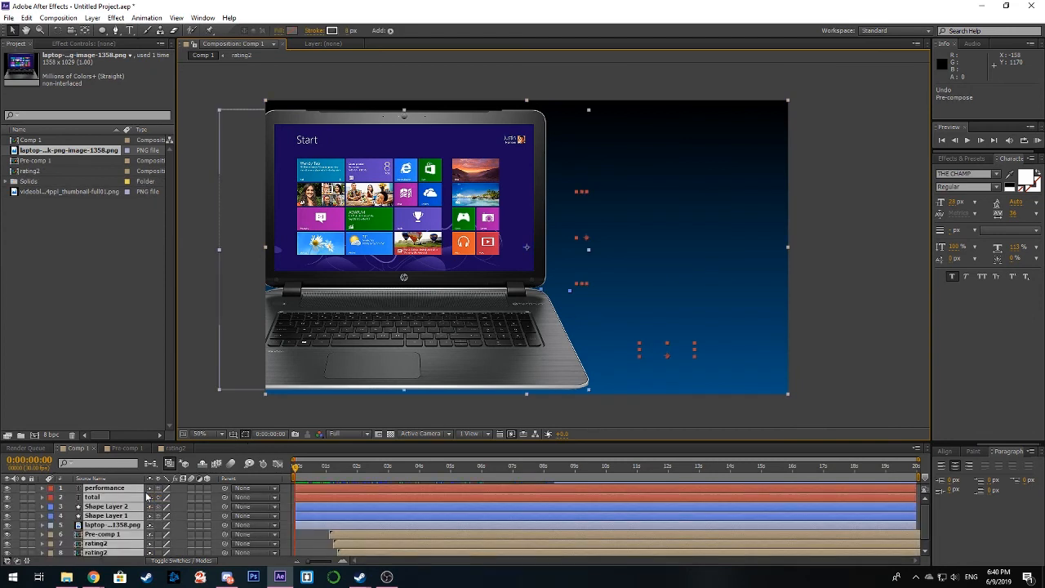
Step: Pre-compose the eight layers above the background image, leaving the background separate, and scrub Comp 1 briefly to check it
scroll(343, 523, down, 1)
ctrl+click(317, 551)
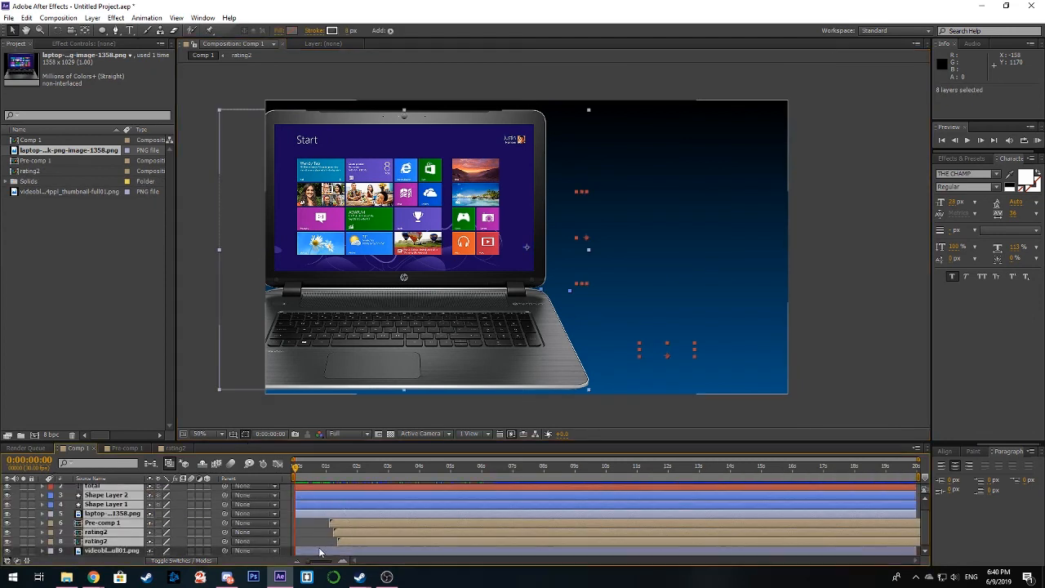
right_click(335, 509)
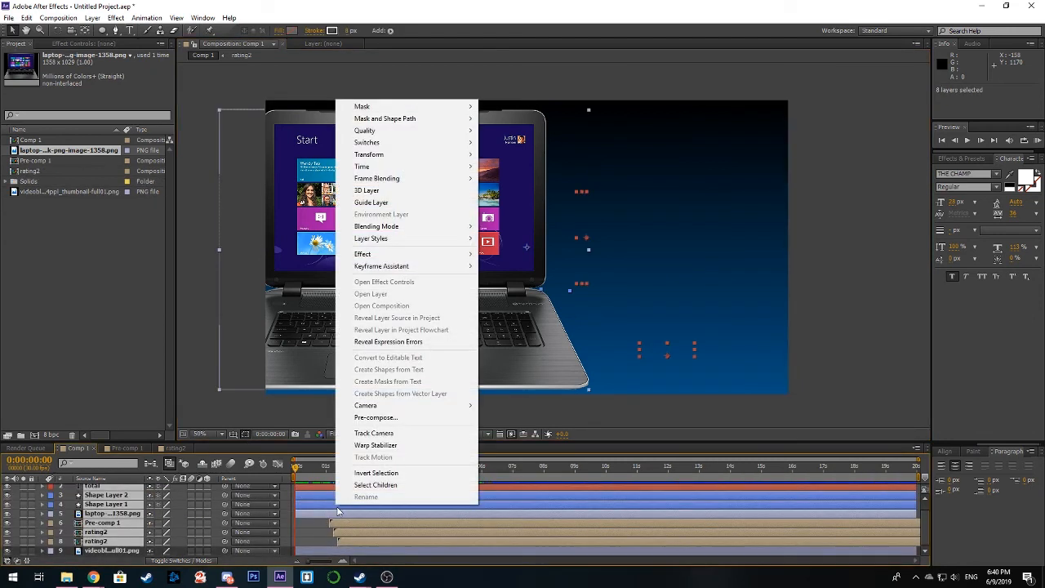
click(397, 418)
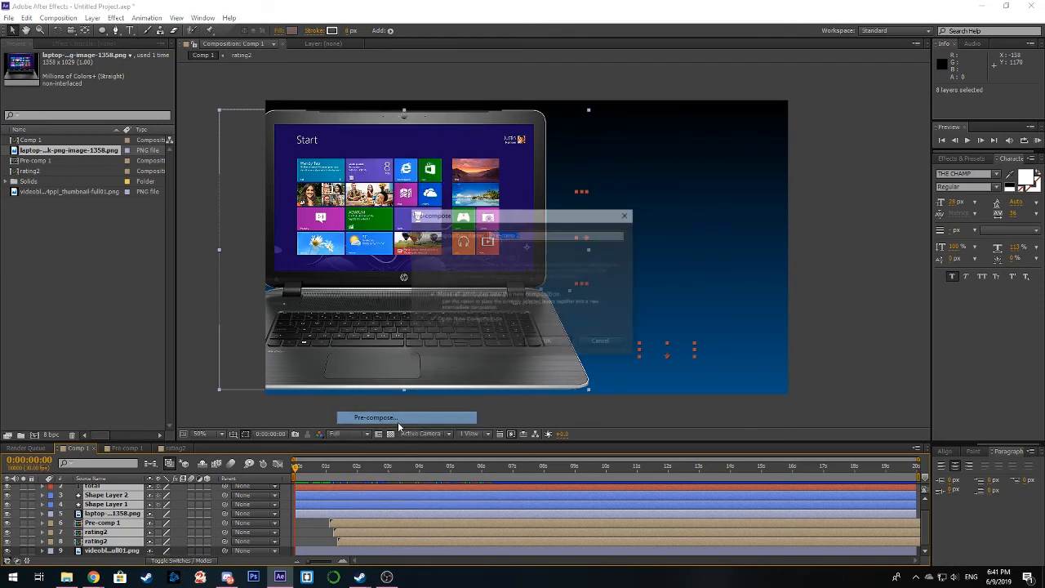
click(546, 344)
click(79, 449)
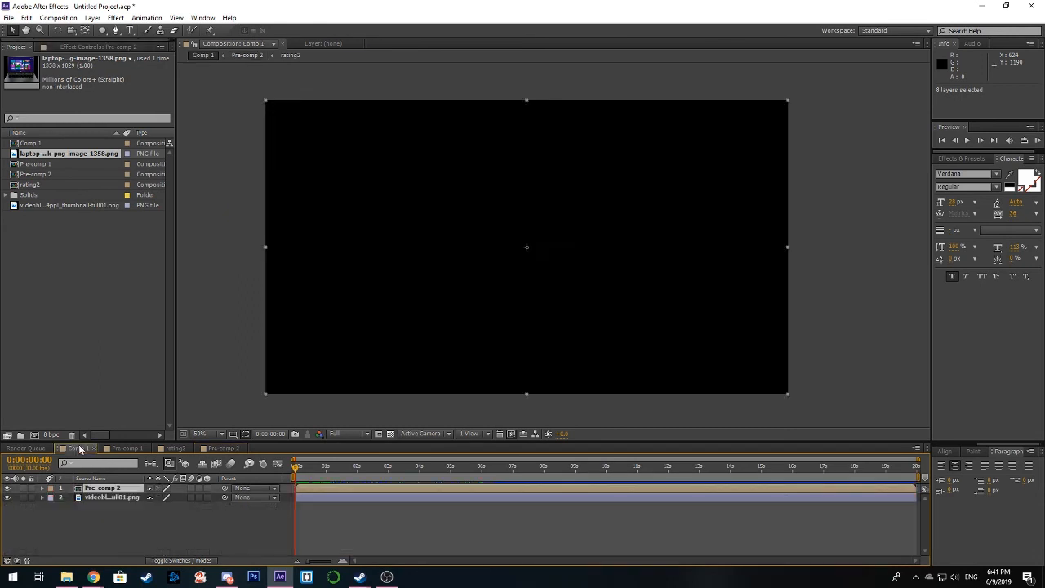
drag(296, 470, 342, 473)
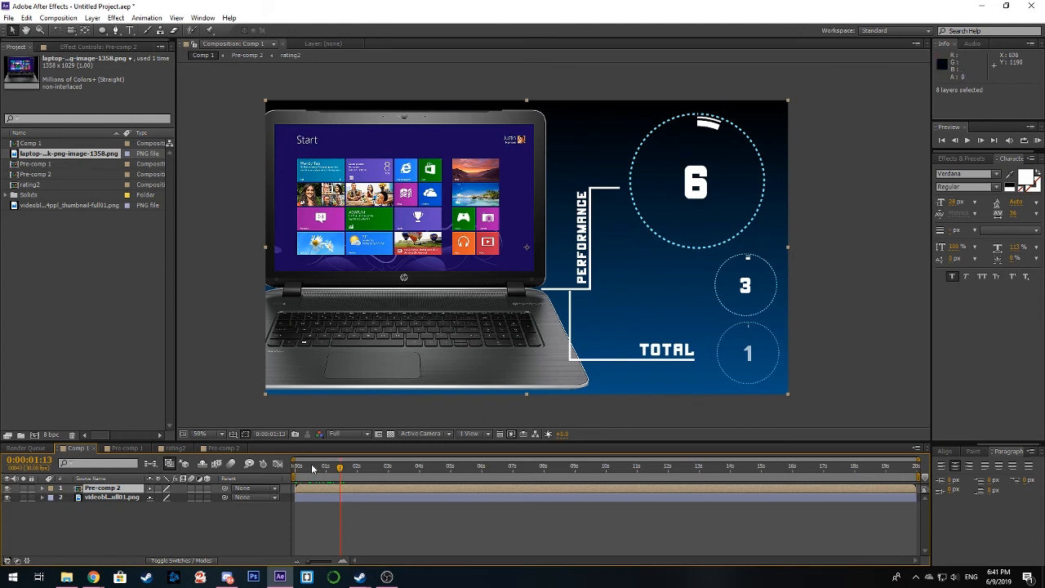
drag(339, 471, 296, 472)
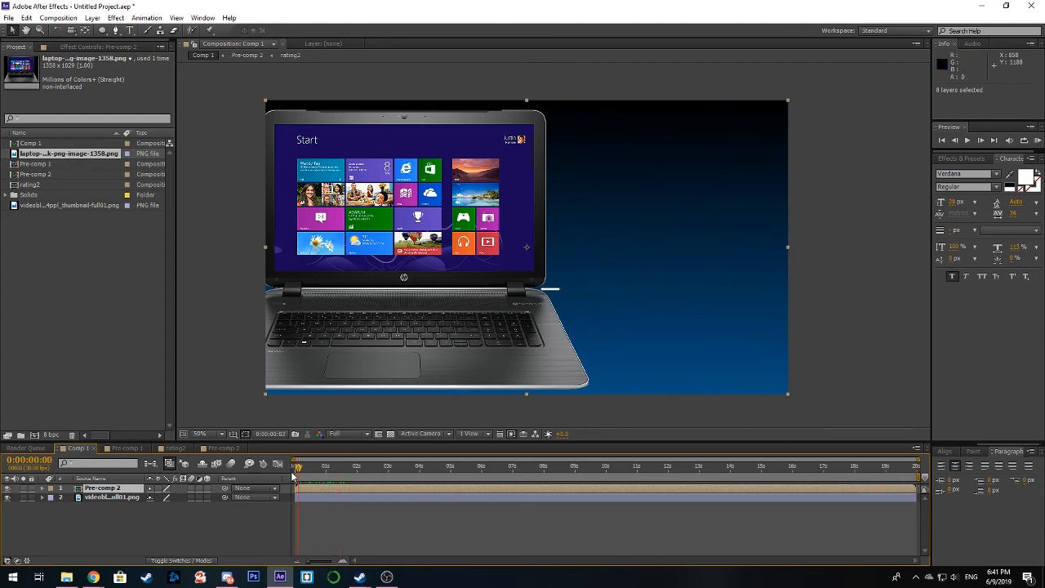
Step: Make the new precomposed layer 3D and keyframe its Scale from 100% at the first frame to 104% at 0:00:05:29
click(42, 488)
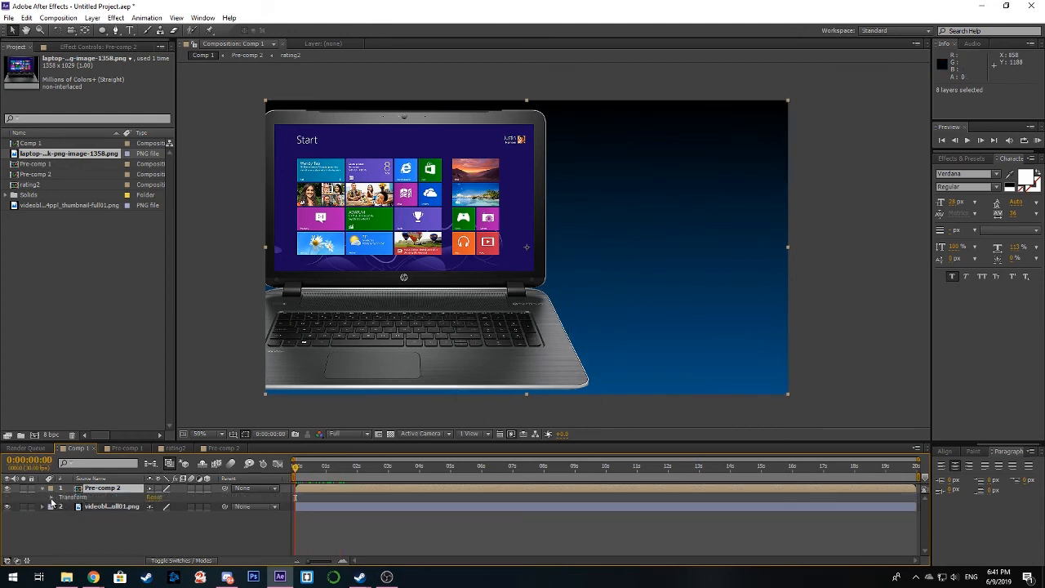
click(51, 498)
click(205, 488)
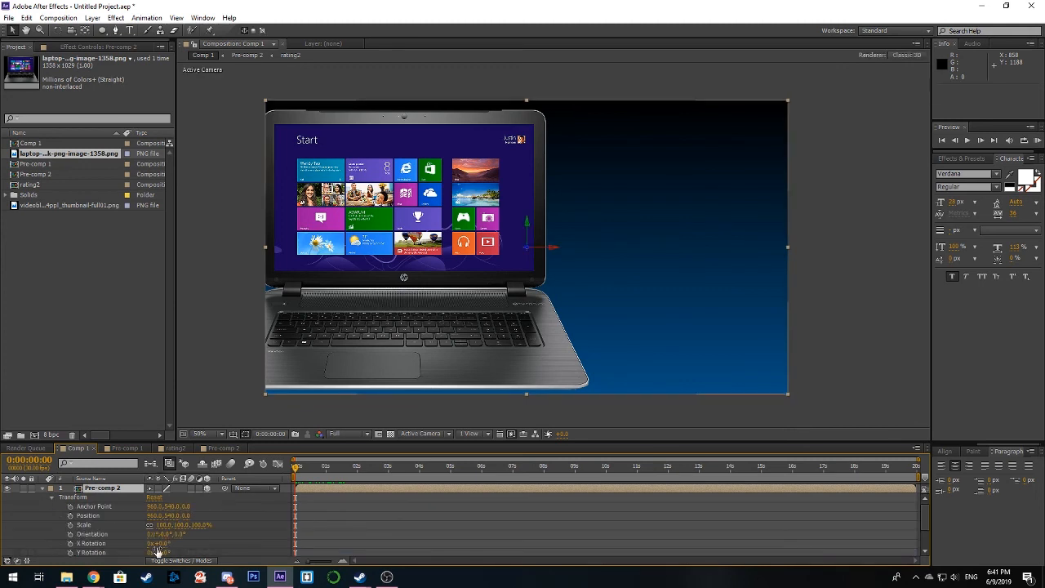
click(71, 525)
drag(307, 471, 481, 470)
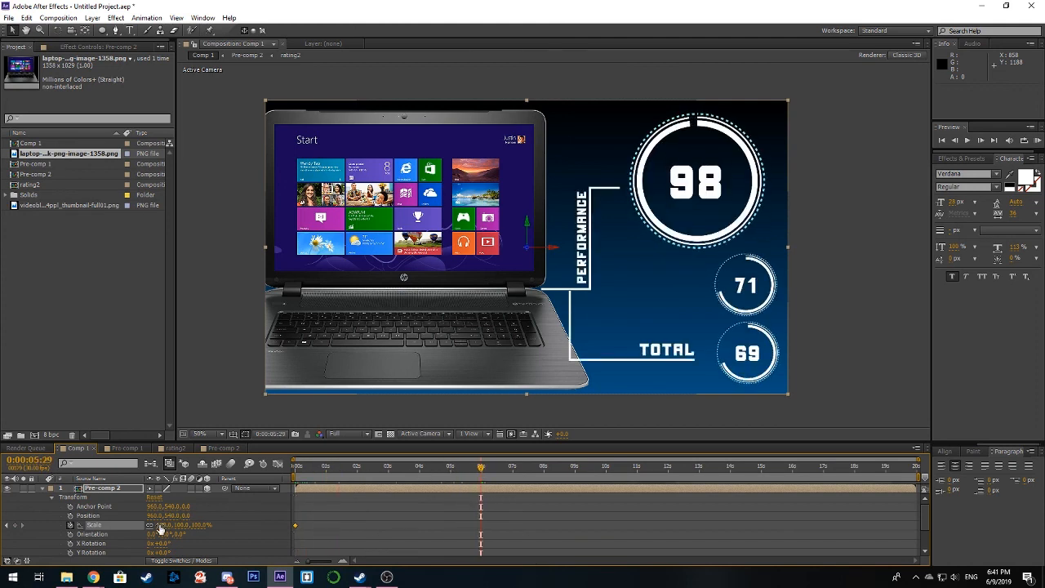
drag(161, 525, 164, 525)
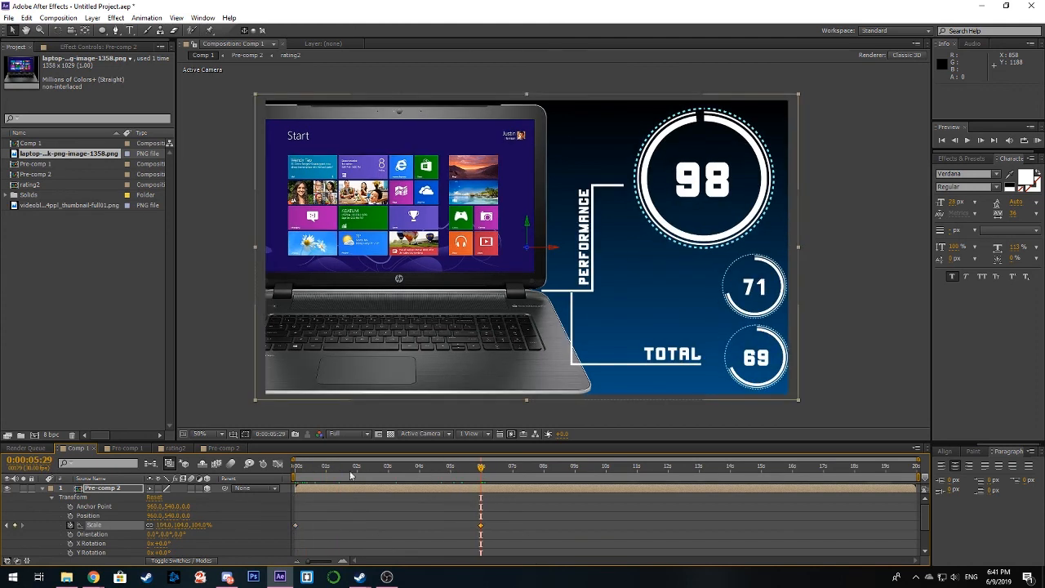
Step: Keyframe the precomposed layer's Y Rotation from -20° at the first frame to 0° at 0:00:05:28, and scrub back to check the motion
drag(481, 468, 253, 487)
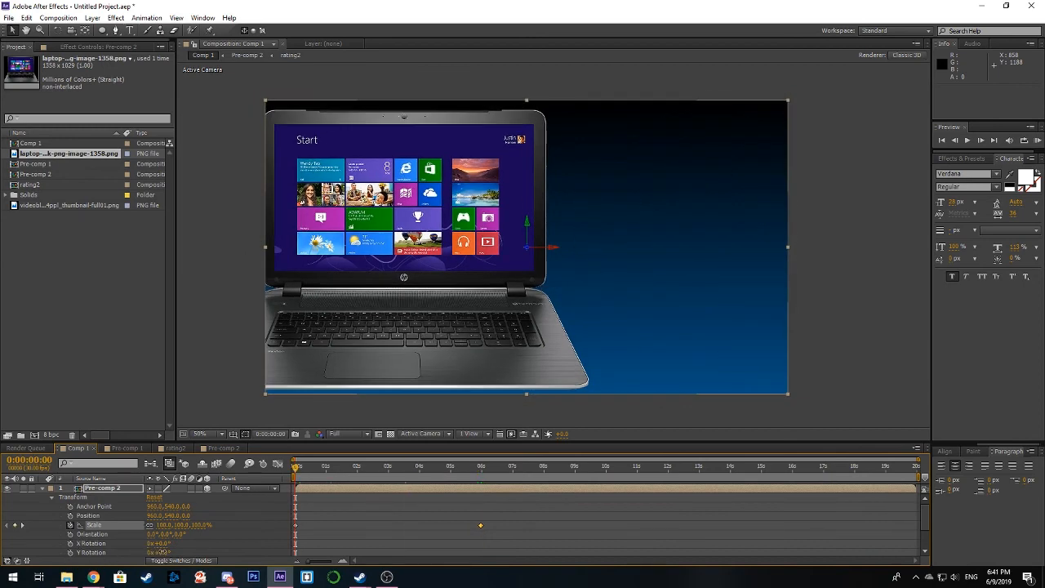
drag(160, 552, 151, 553)
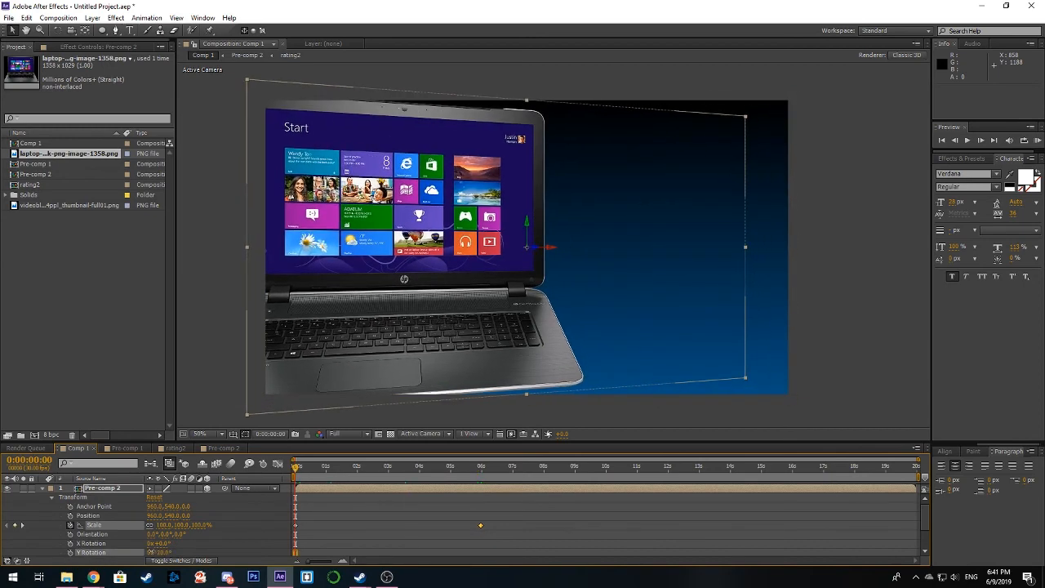
click(100, 553)
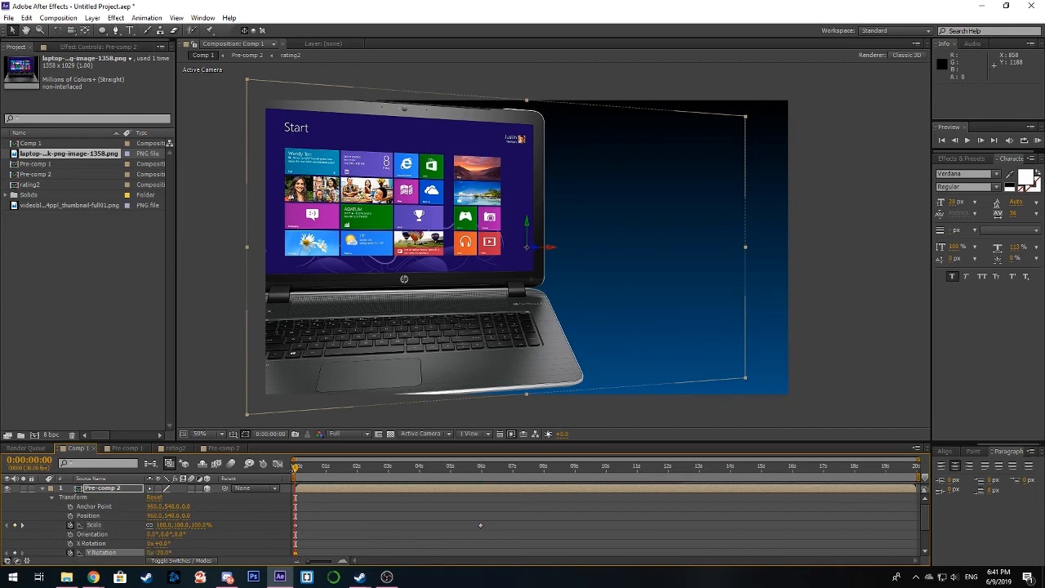
drag(296, 468, 480, 481)
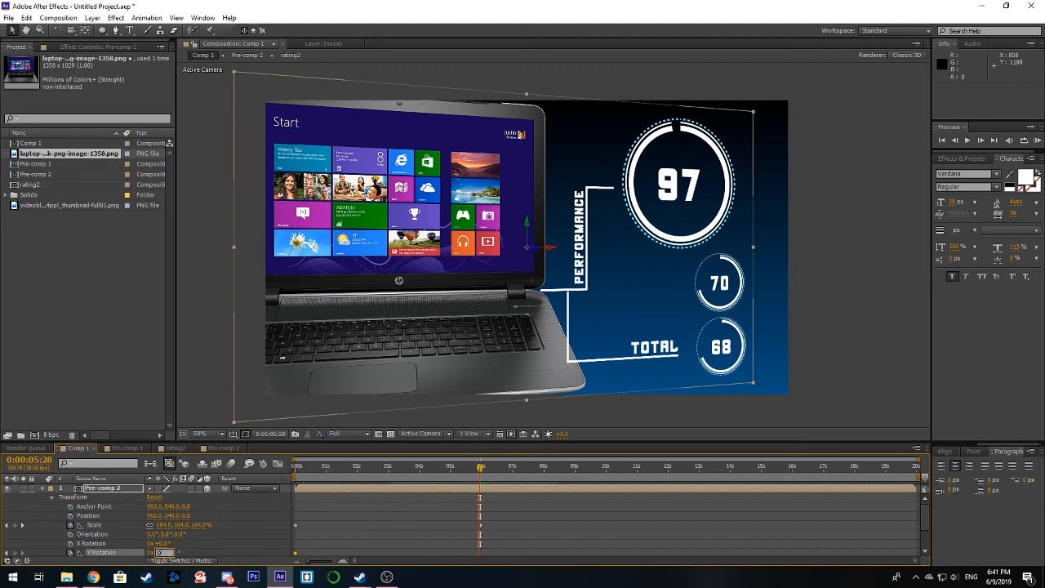
key(Return)
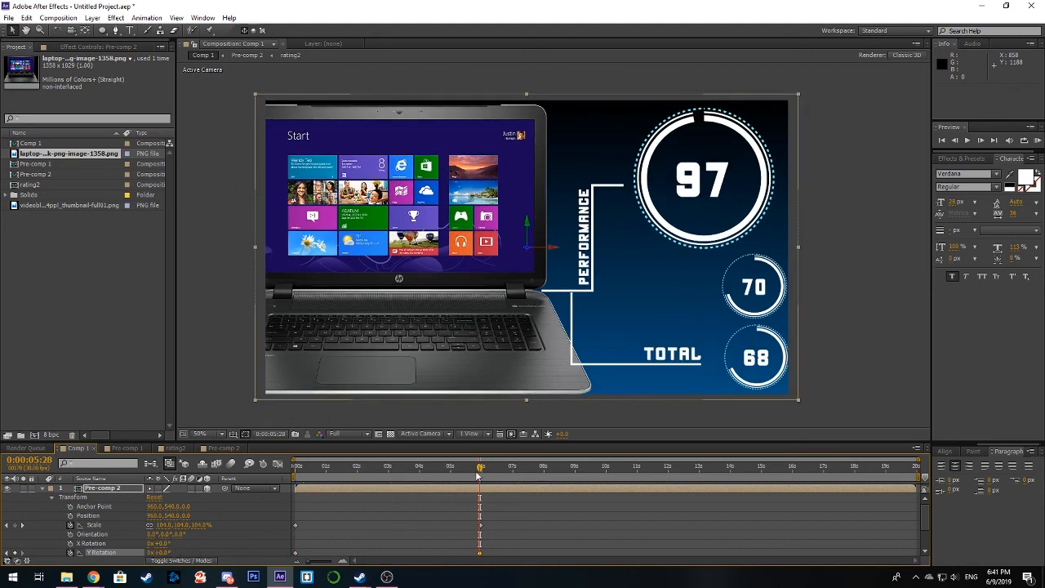
drag(452, 472, 286, 490)
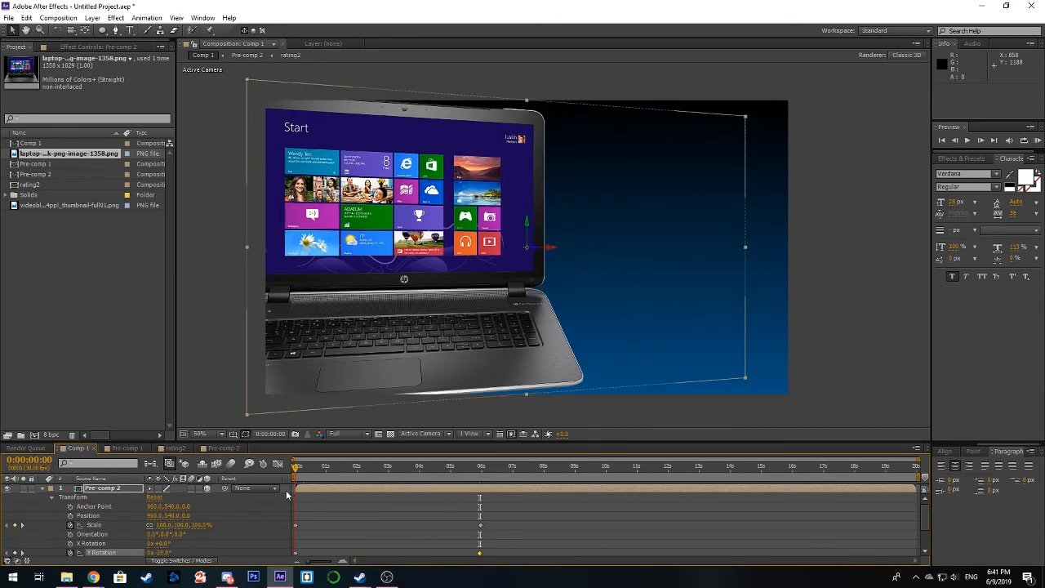
Step: Collapse the precomposed layer's properties, shorten the work area to end at 0:00:05:29, and return to the start of Comp 1
click(43, 488)
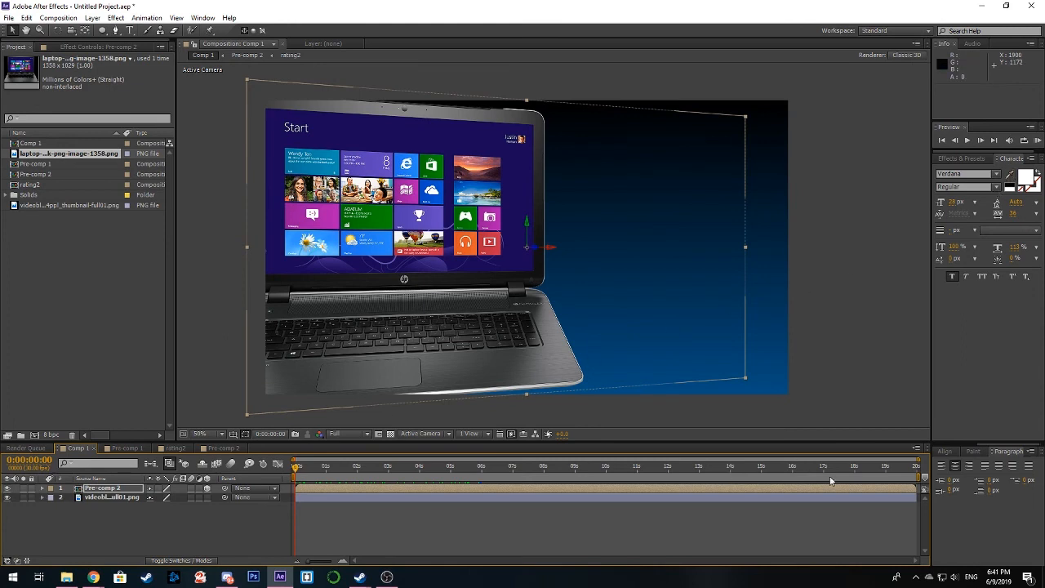
drag(917, 477, 480, 478)
click(463, 472)
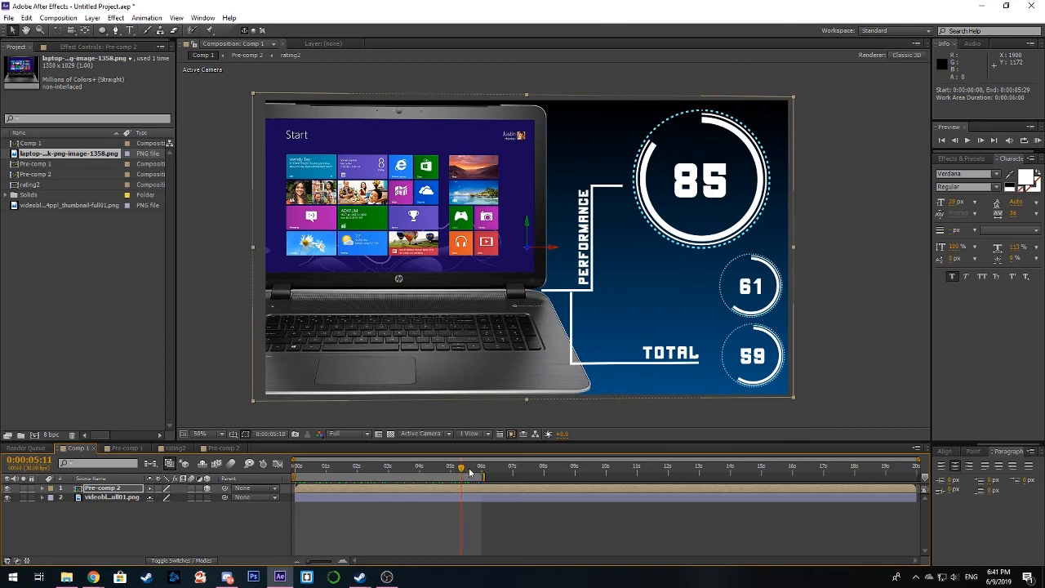
drag(469, 472, 298, 470)
Step: Play a RAM preview of Comp 1's work area and scrub to 0:00:04:11 to check the combined rotation, scale and counter animation
click(1036, 140)
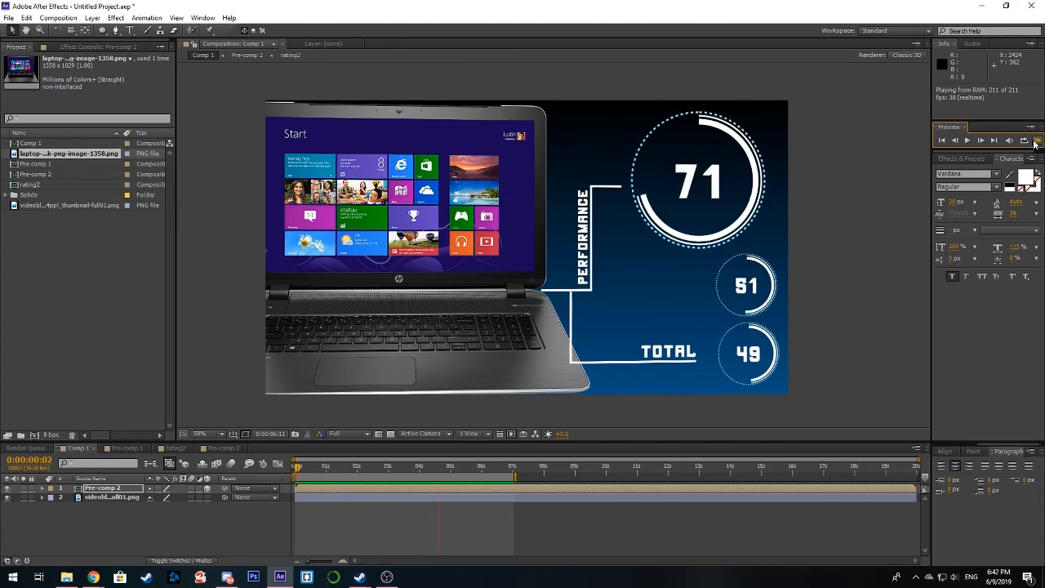
click(1037, 143)
drag(298, 472, 432, 500)
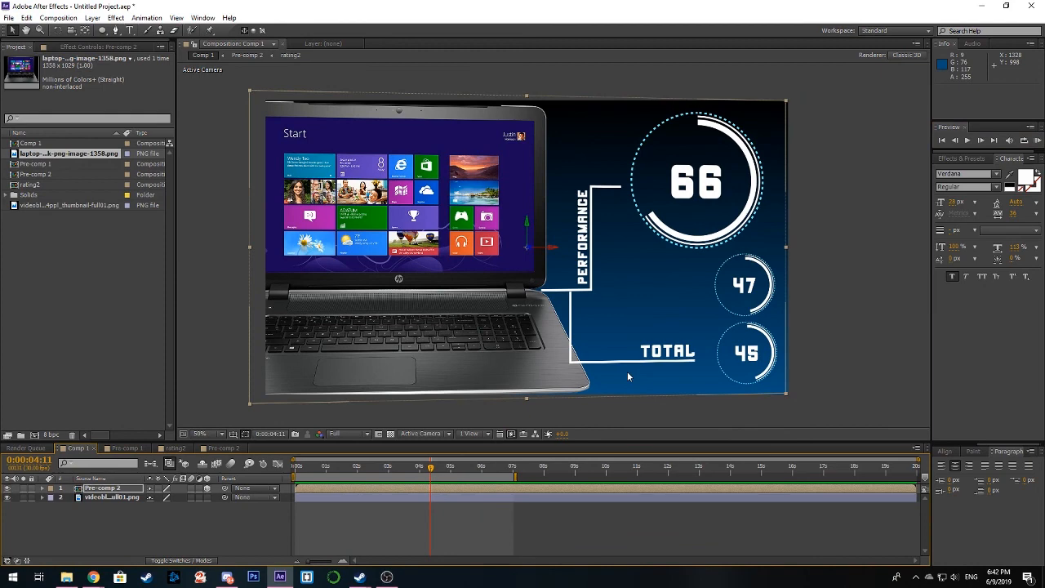